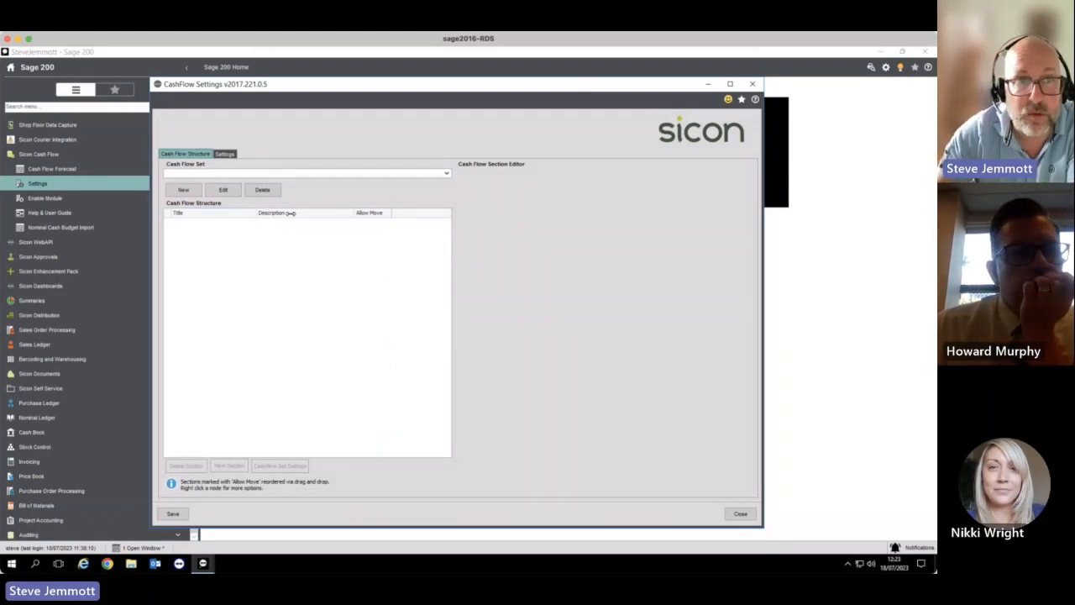
Step: Load the Standard cash flow set in the settings and select its Cash Sales Forecast section
click(446, 173)
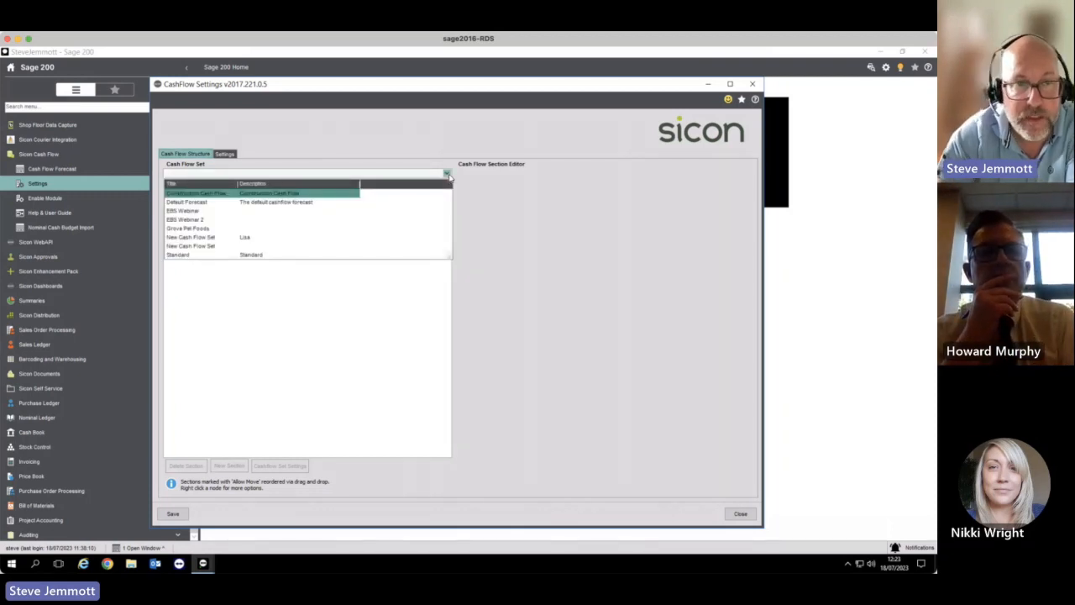
click(299, 255)
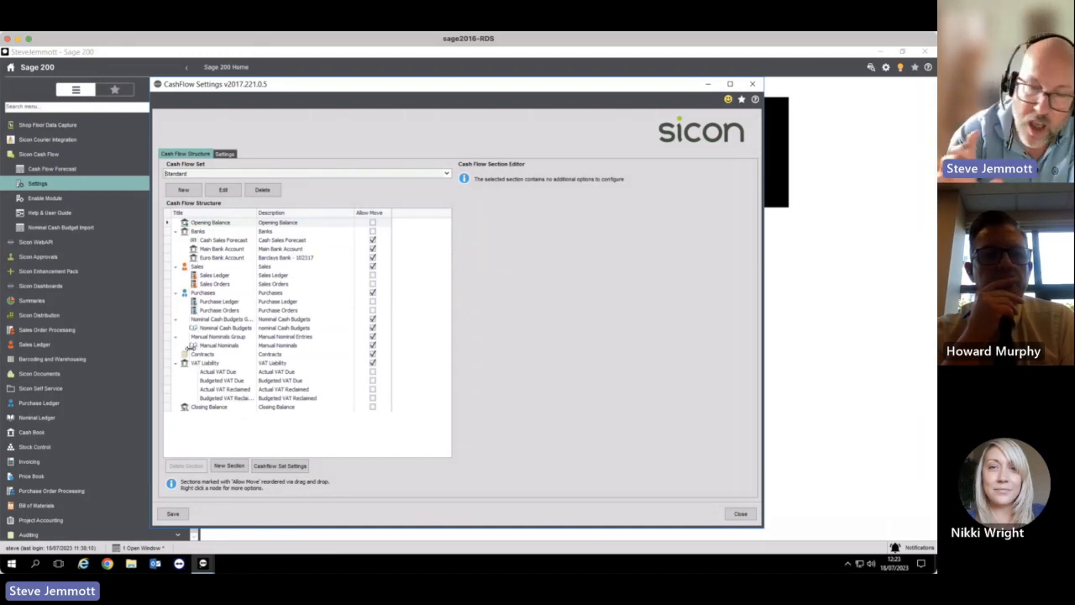
click(219, 240)
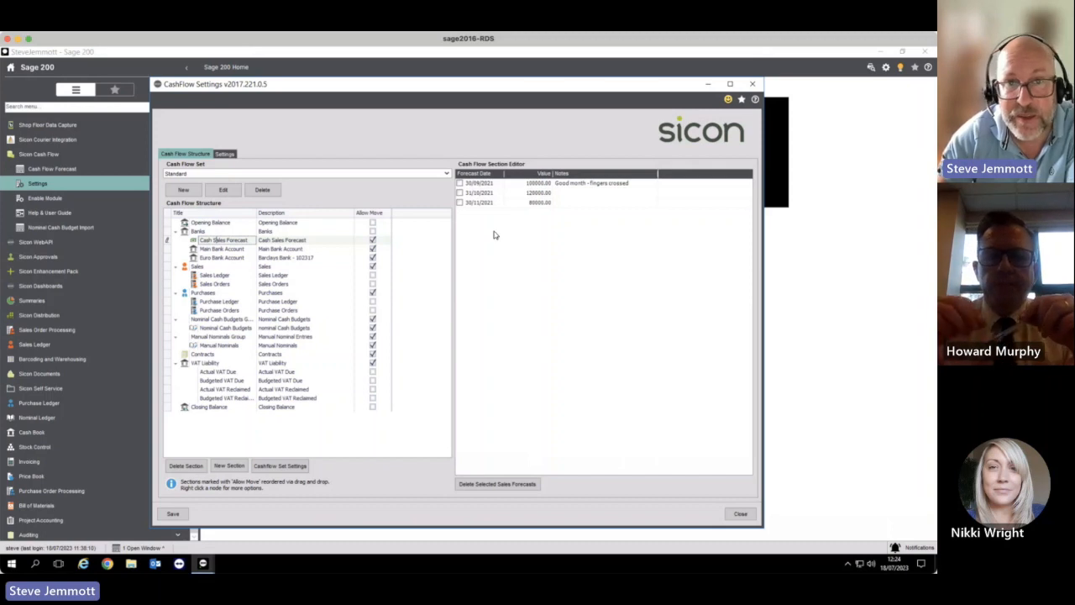
Step: Set the three cash sales forecast dates to 30/09/2023, 31/10/2023 and 30/11/2023
click(492, 184)
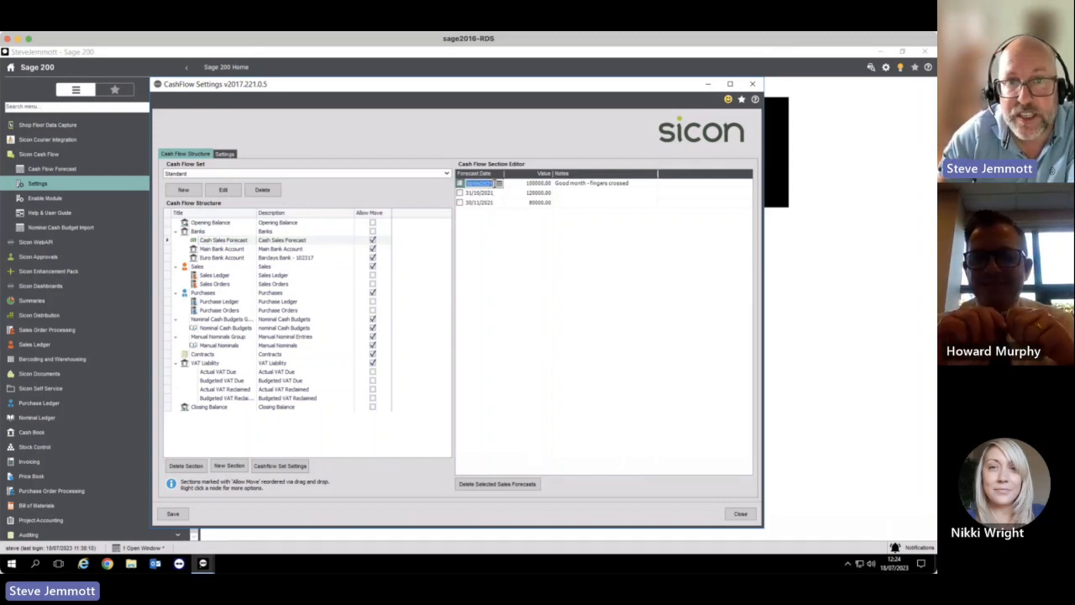
click(494, 183)
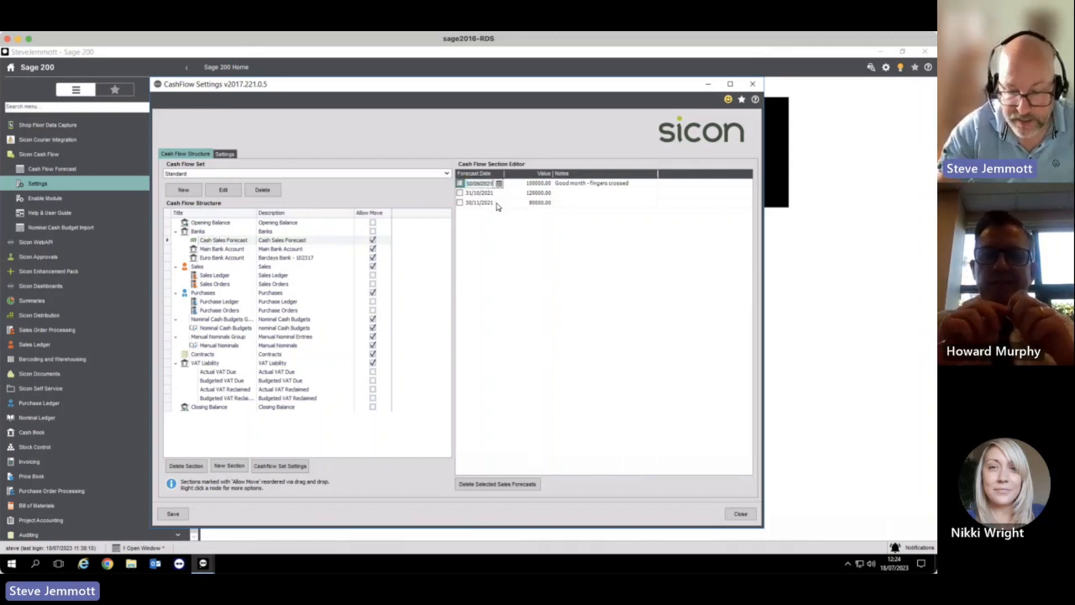
click(492, 191)
click(494, 192)
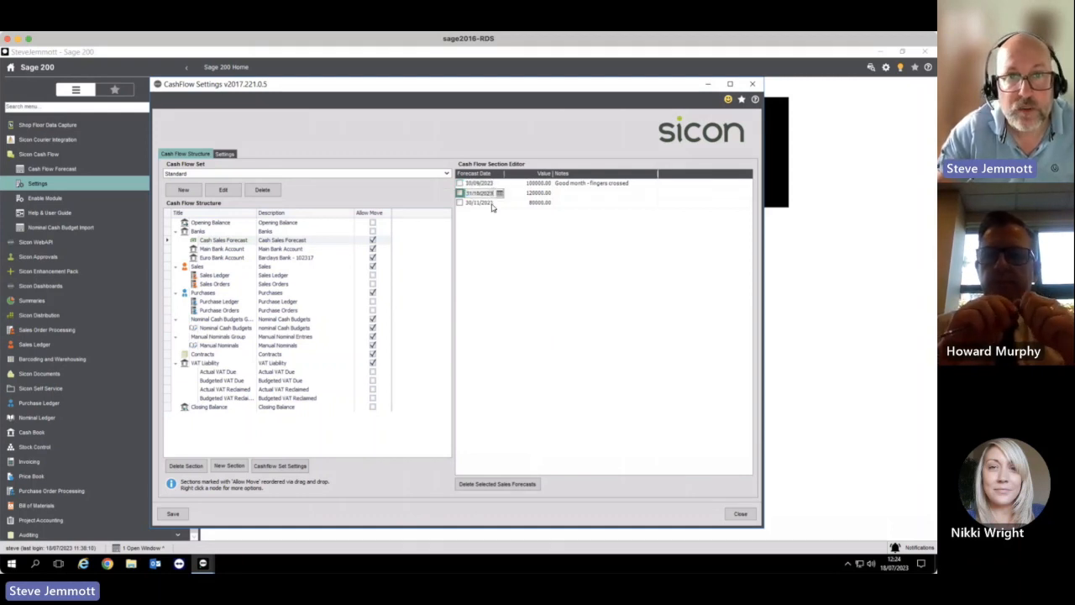
click(492, 203)
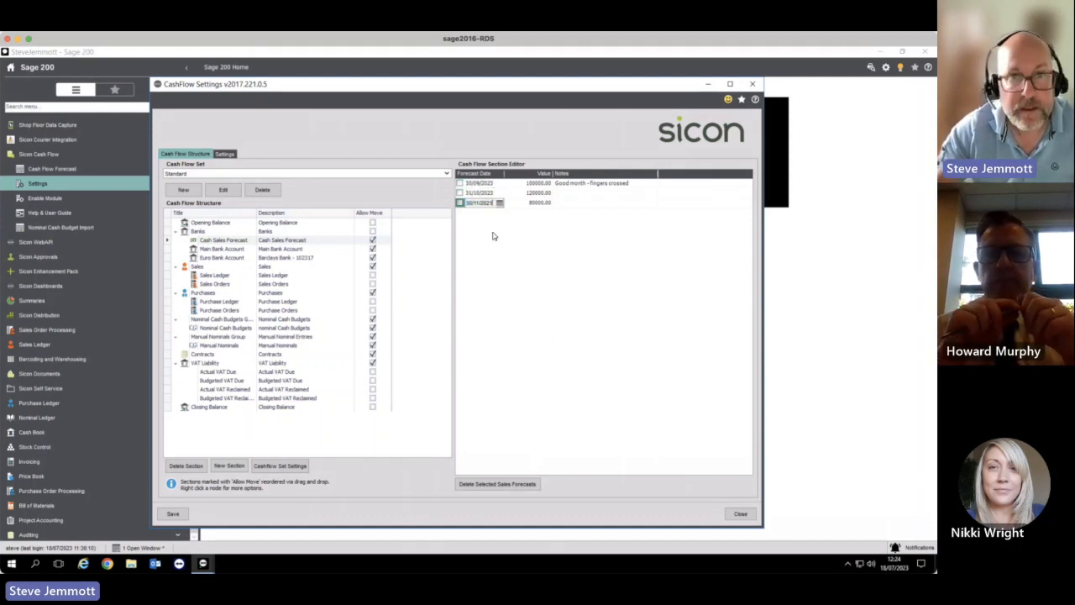
click(540, 204)
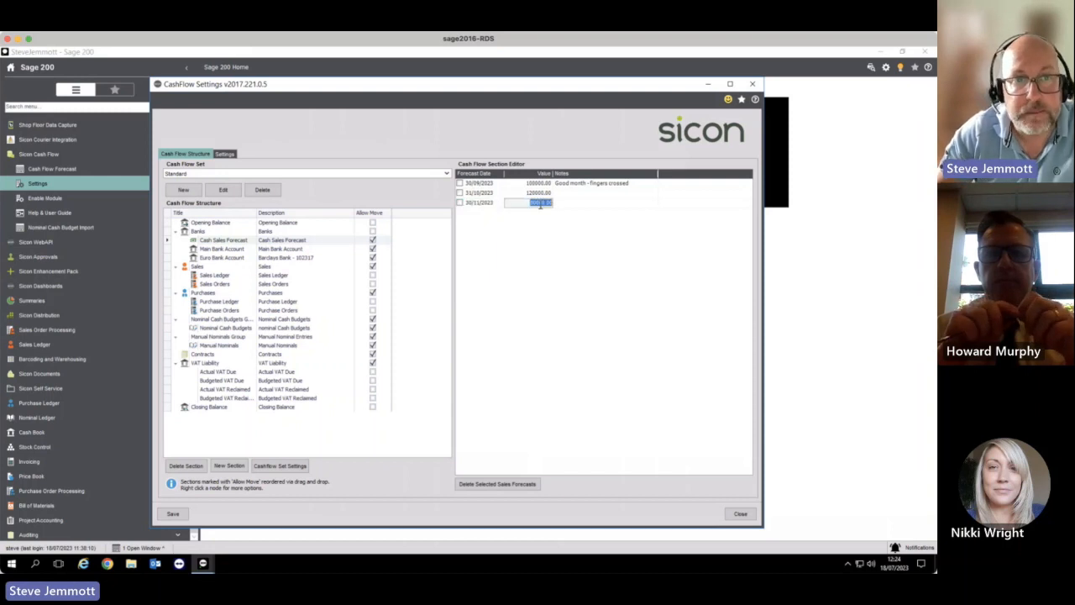
Step: Review the section options for Sales Ledger, Sales Orders, Purchase Ledger, Manual Nominals Group, Nominal Cash Budgets and Manual Nominals
click(208, 276)
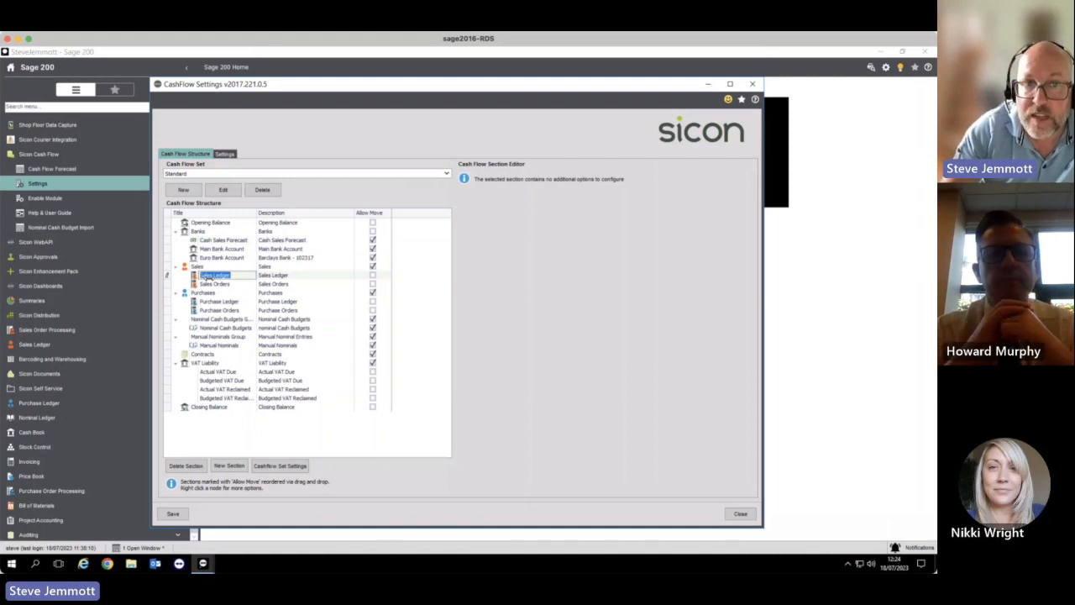
click(206, 285)
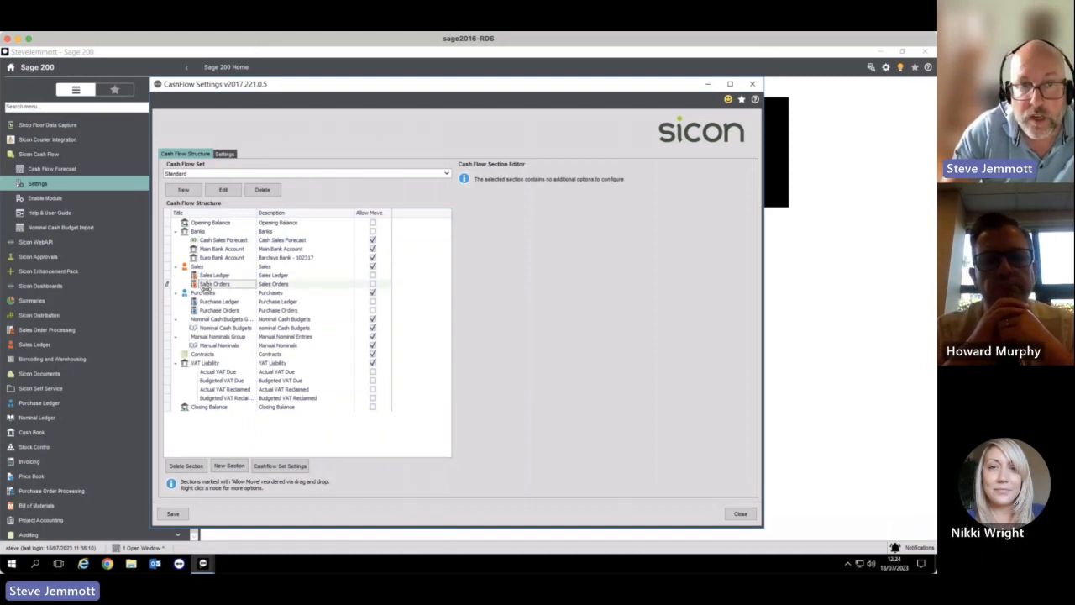
click(204, 302)
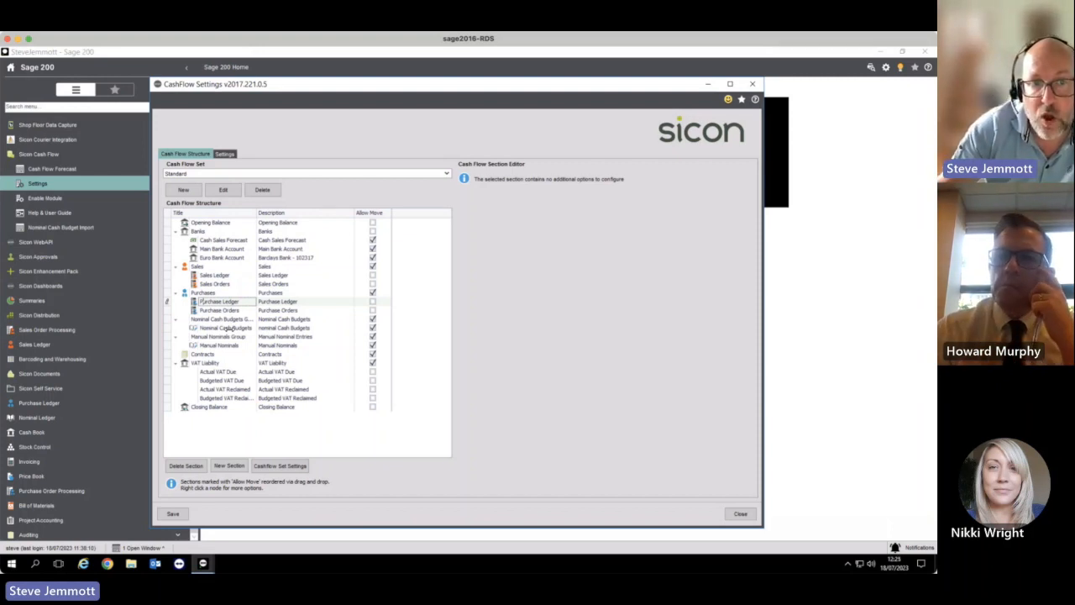
click(225, 335)
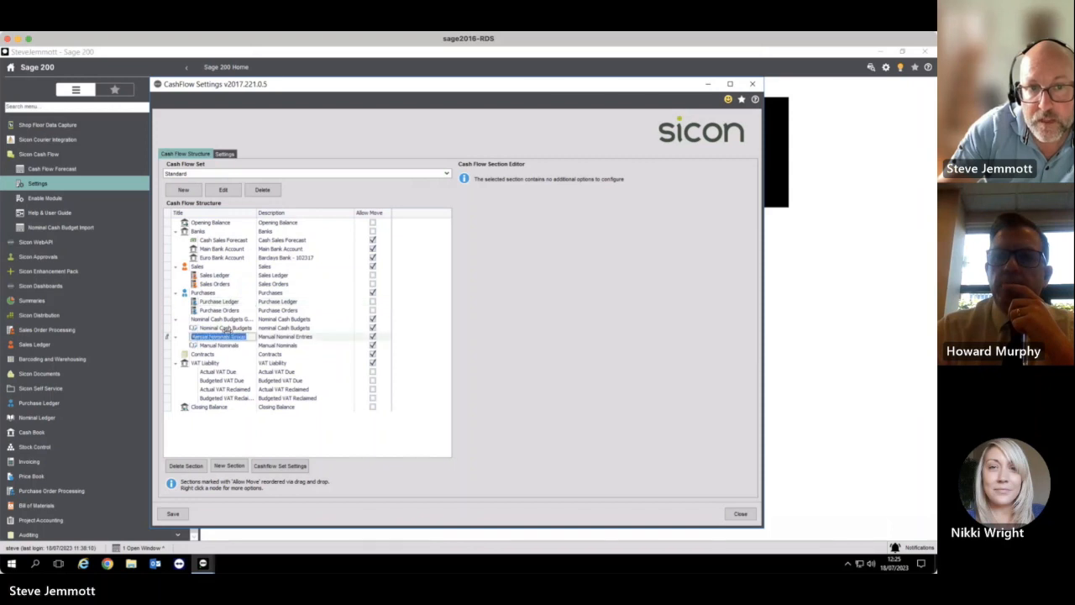
click(227, 328)
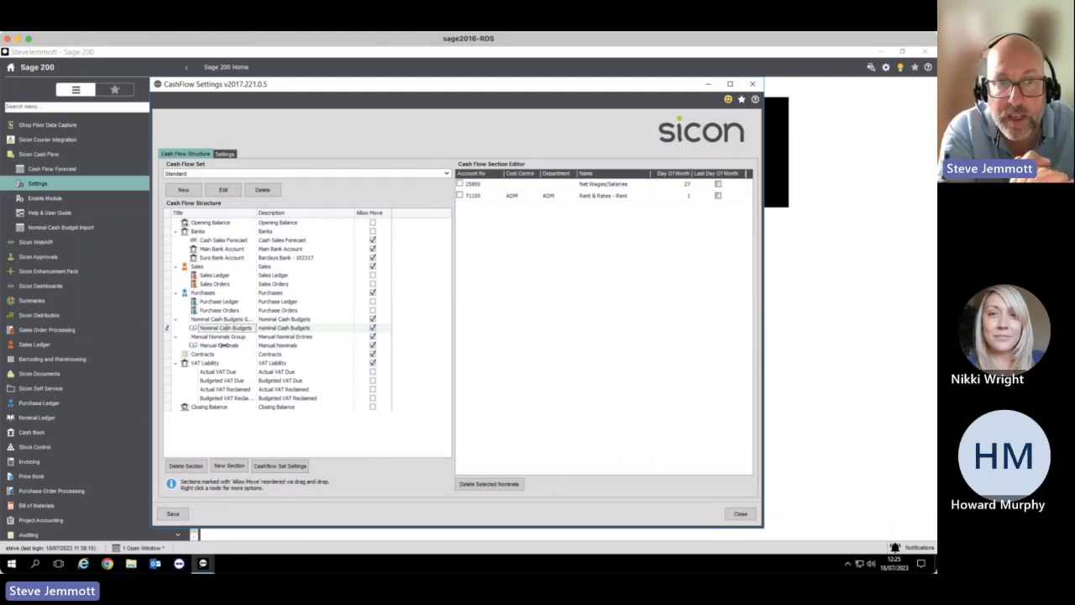
click(223, 344)
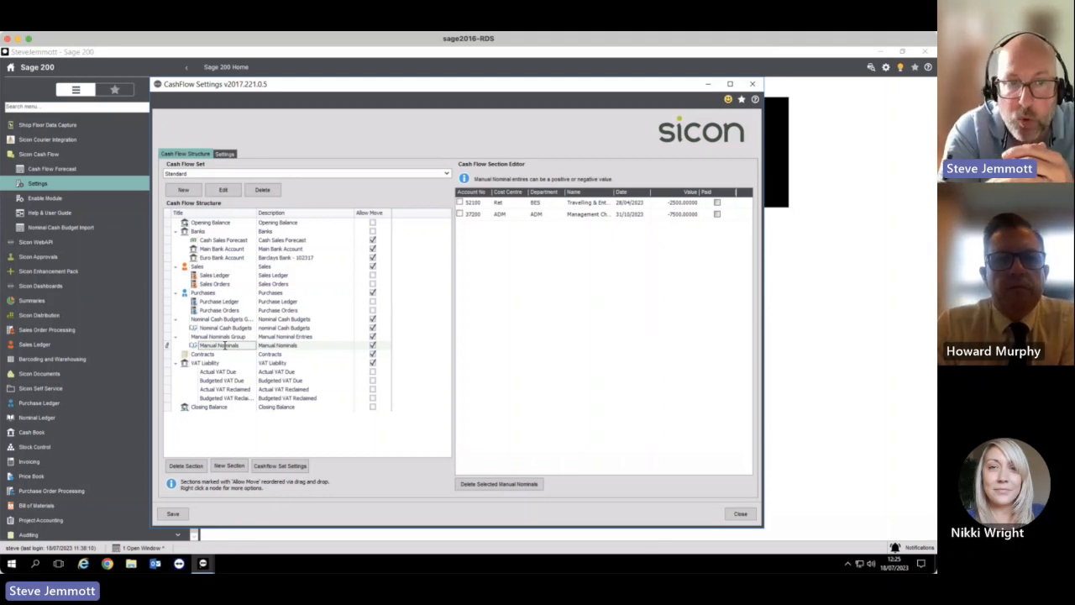
Step: Review the general cash flow settings and save the changes
click(228, 155)
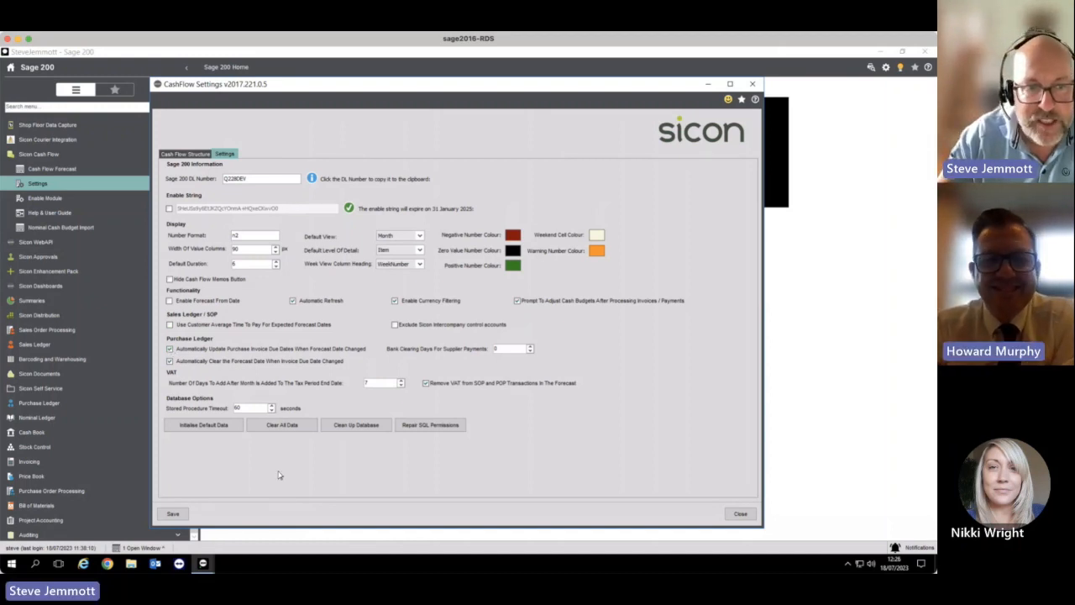
click(168, 514)
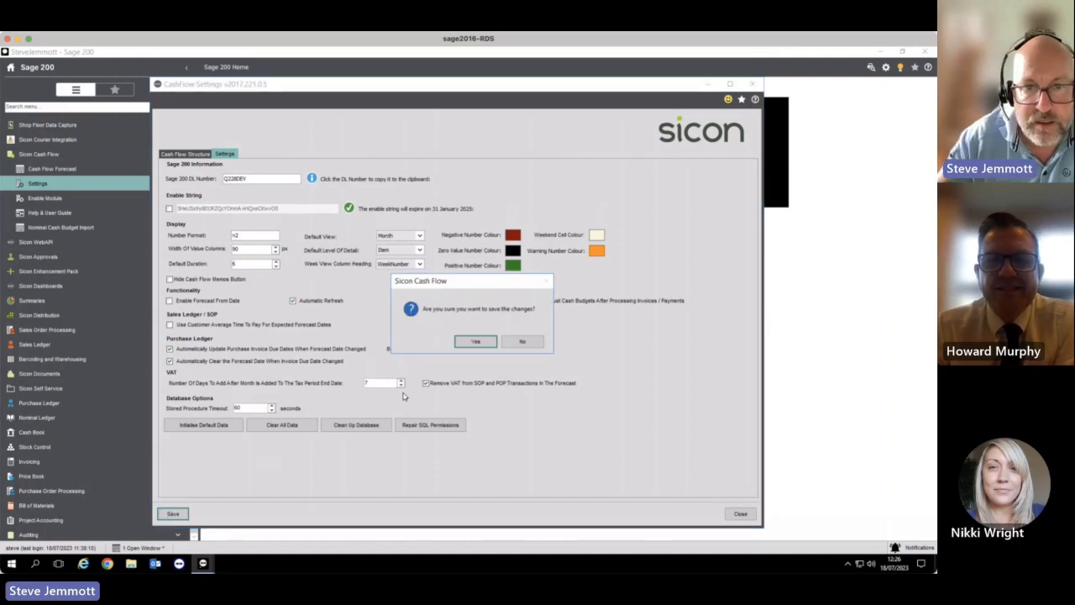
click(475, 341)
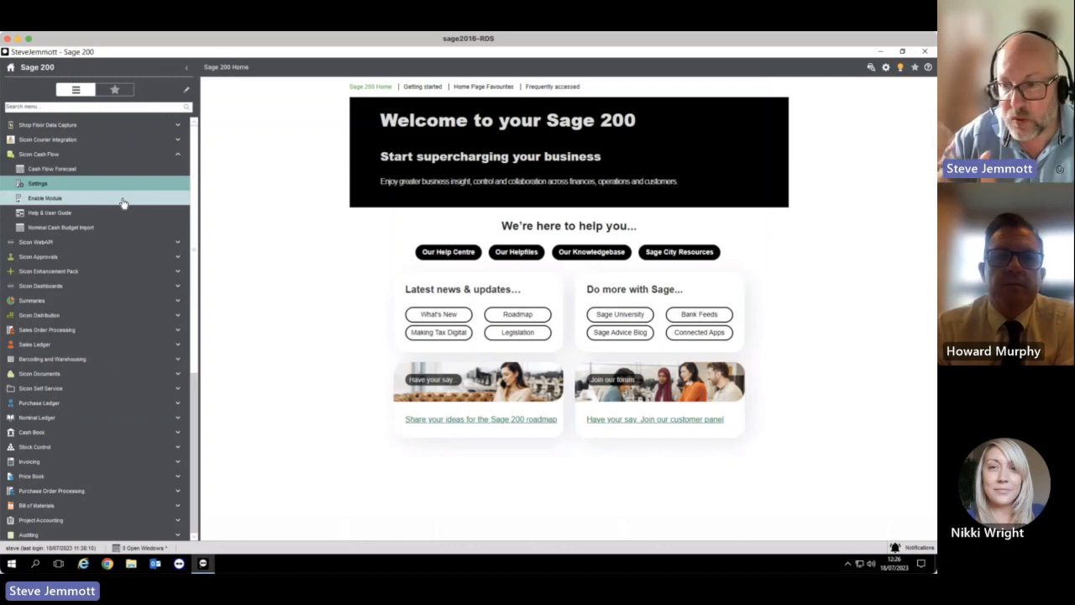
Step: Open the Cash Flow Forecast and load the Standard cash flow set
click(89, 168)
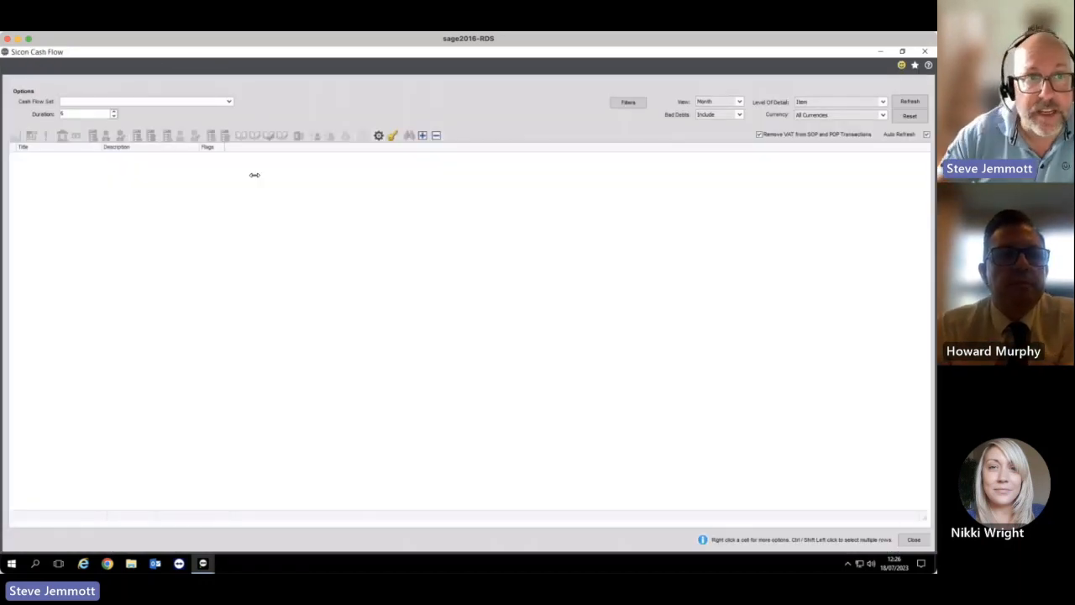
click(229, 102)
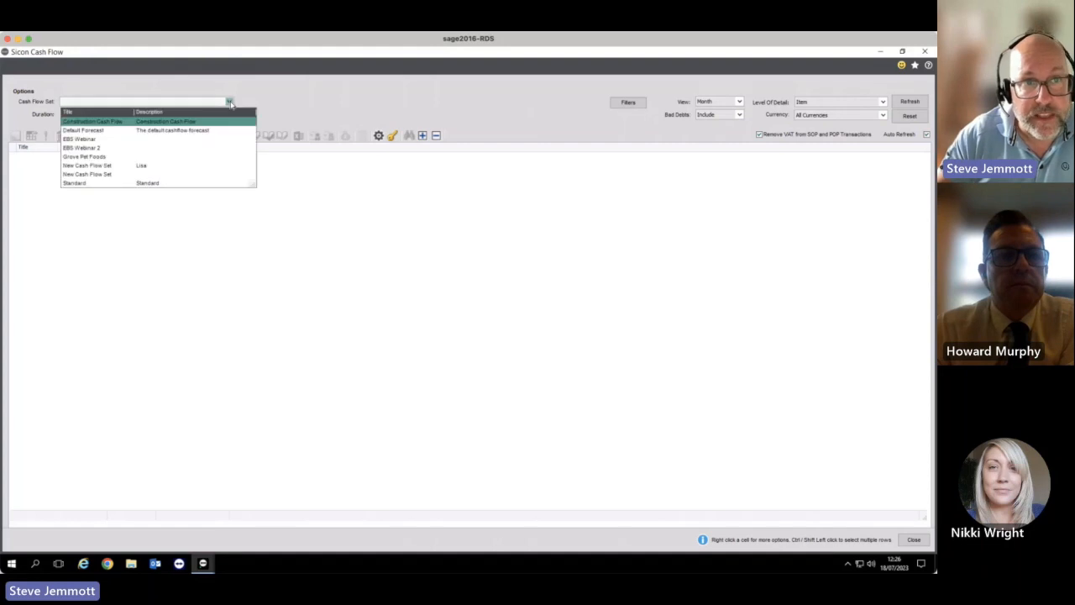
click(148, 183)
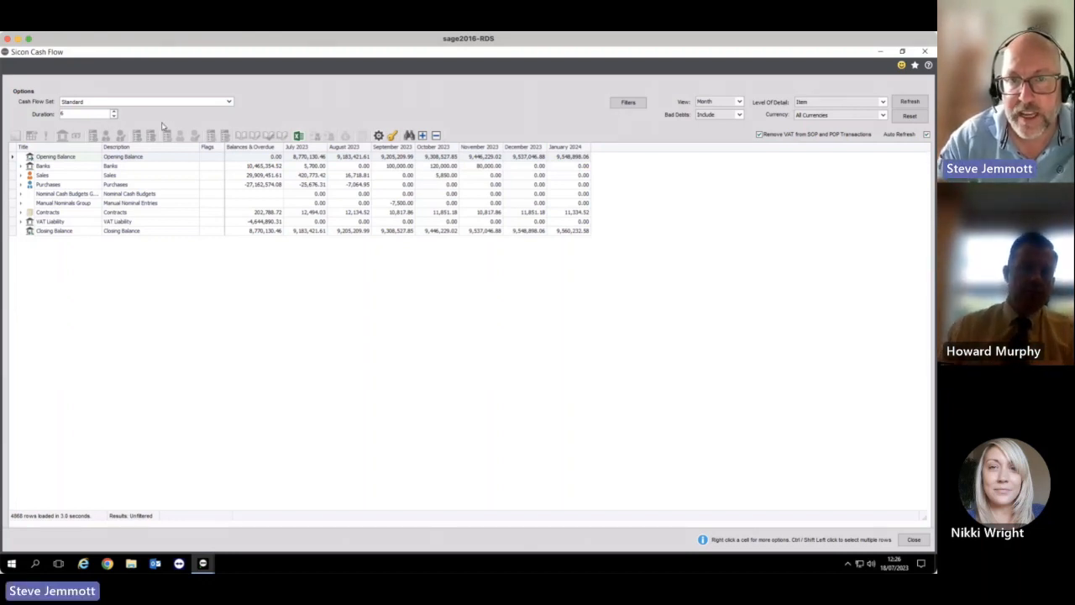
Step: Check the choices available for the forecast's view period and level of detail
click(738, 101)
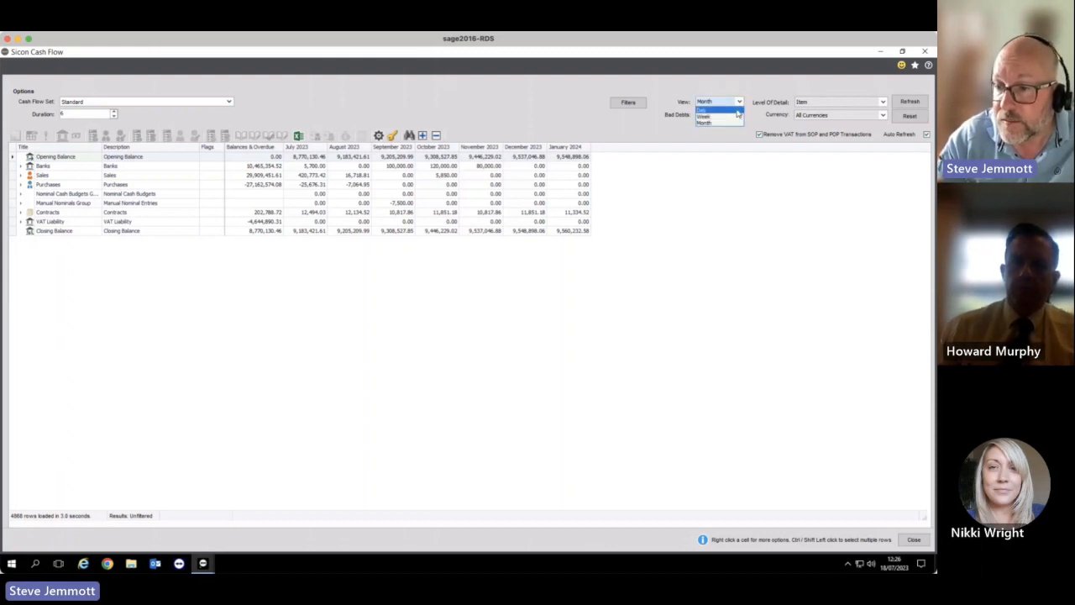
click(752, 80)
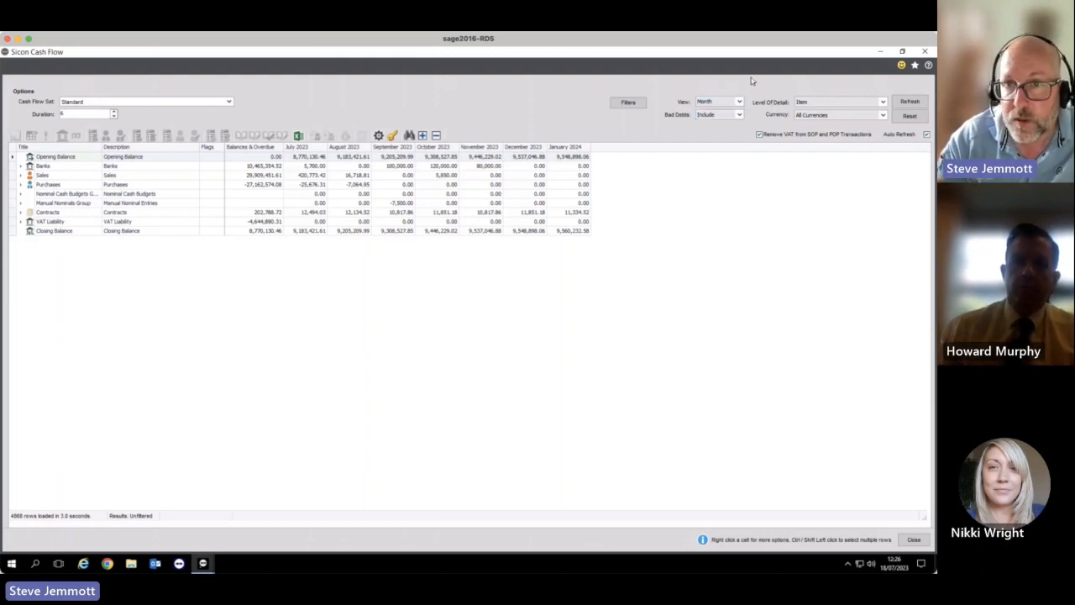
click(882, 101)
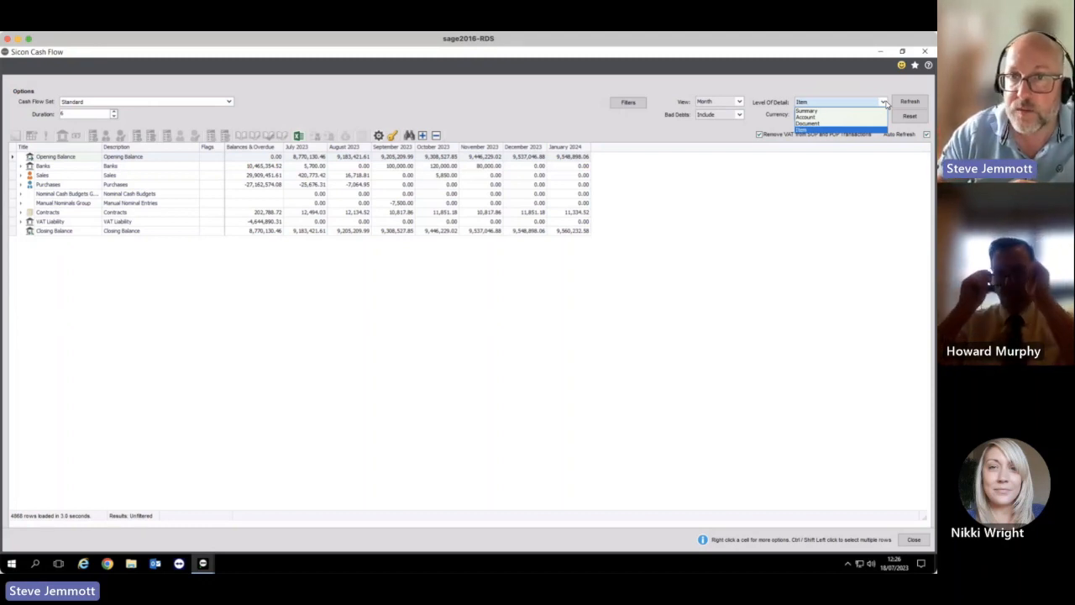
click(821, 77)
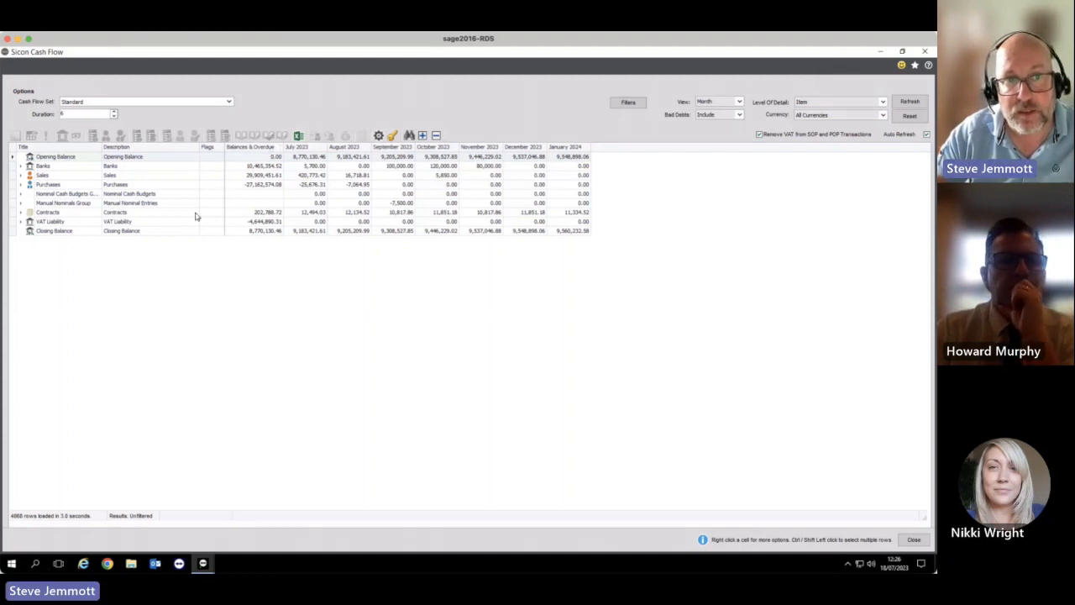
Step: Expand the Manual Nominals Group down to Management Charges and view that nominal account's maintenance record
mouse_move(260, 237)
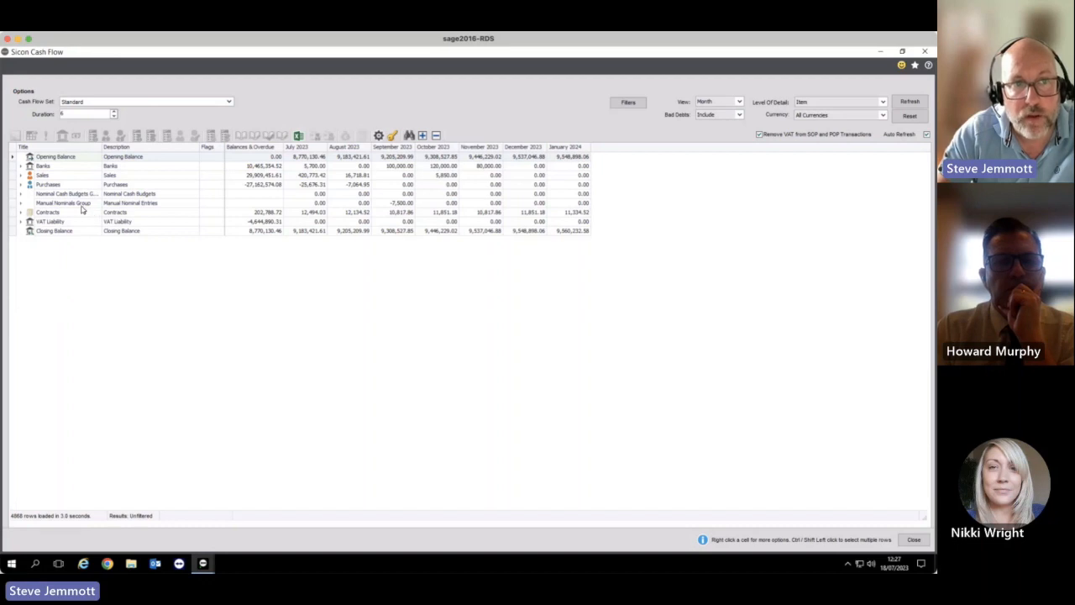
click(21, 203)
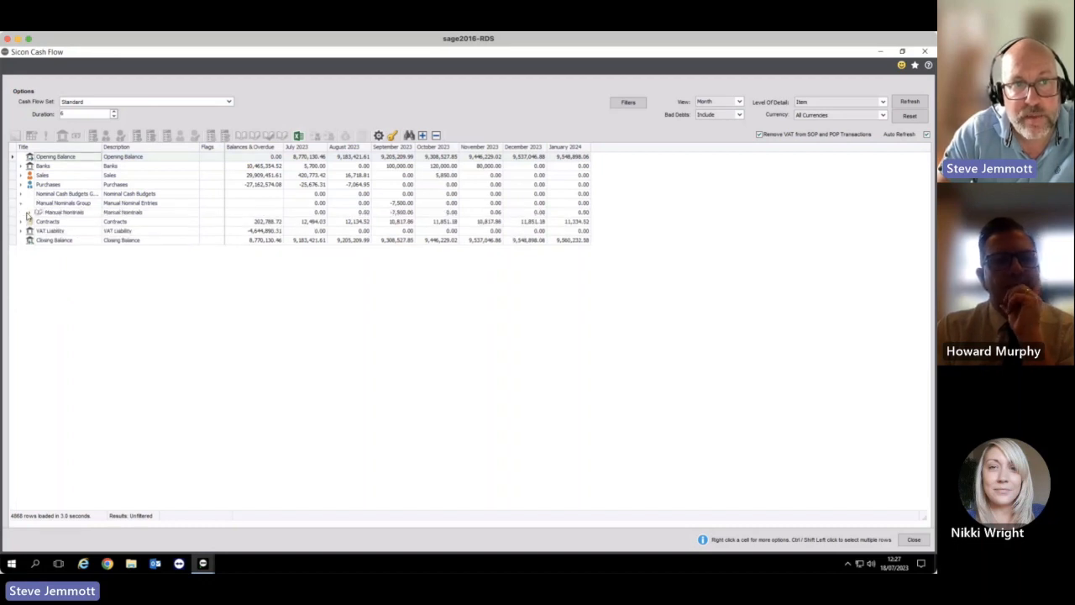
click(28, 213)
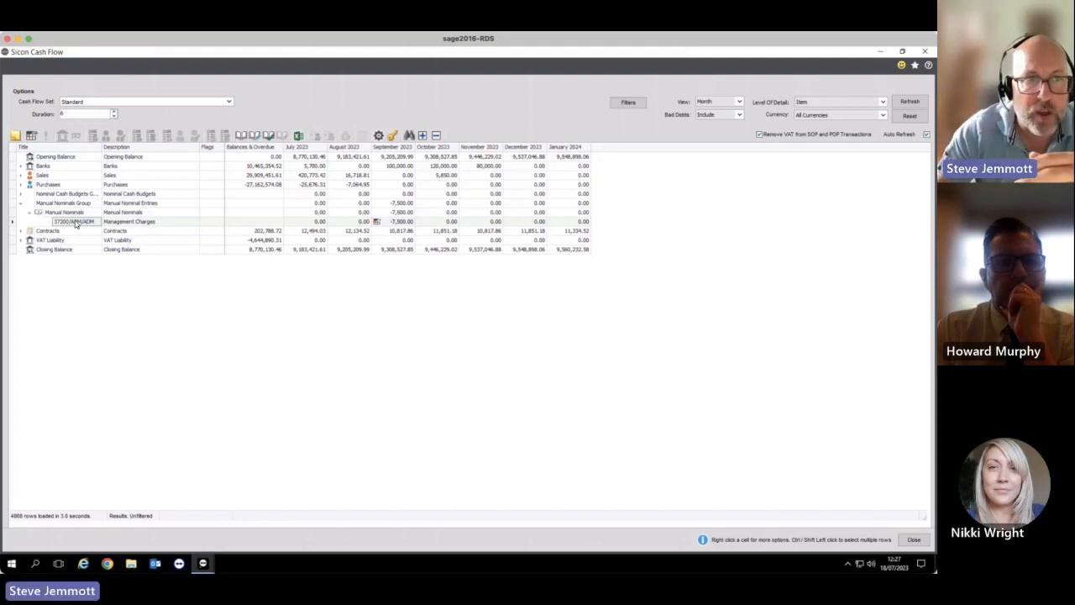
right_click(76, 223)
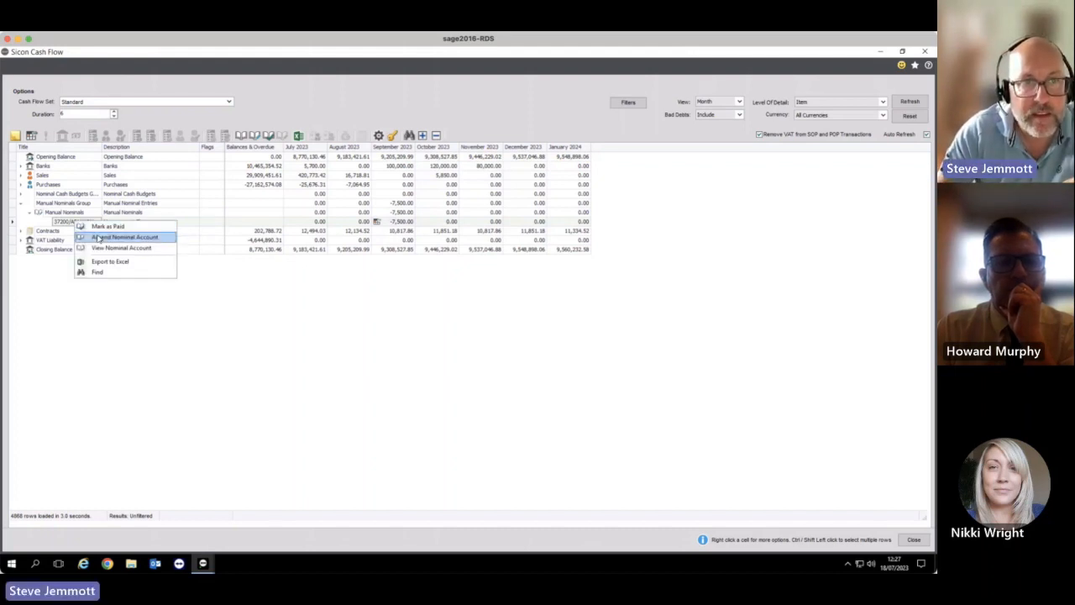
click(99, 238)
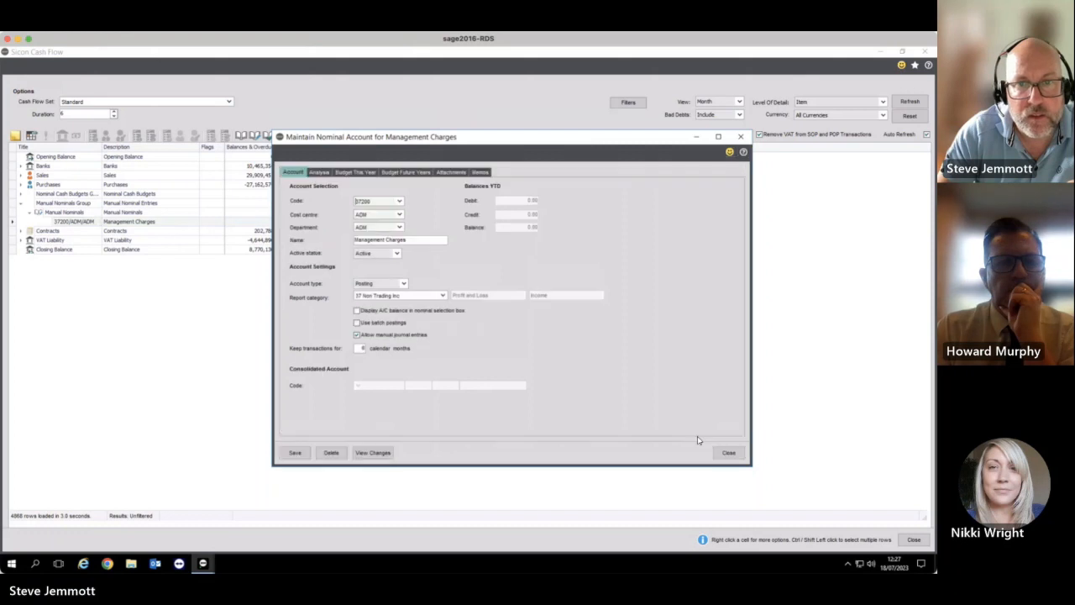
click(727, 452)
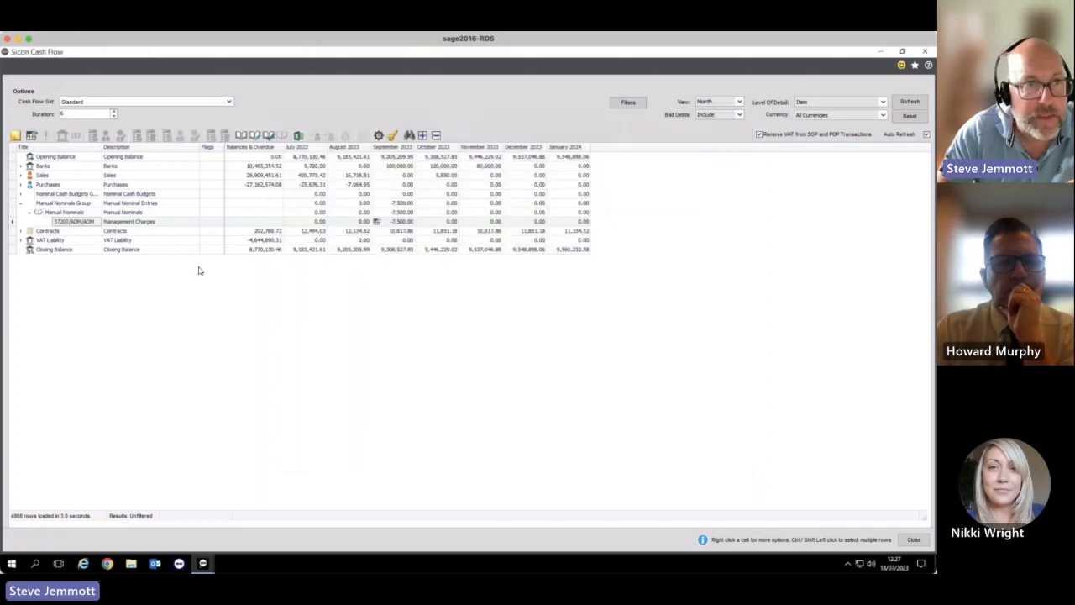
Step: Examine the manual nominal entries behind the Manual Nominals row
right_click(77, 212)
click(67, 214)
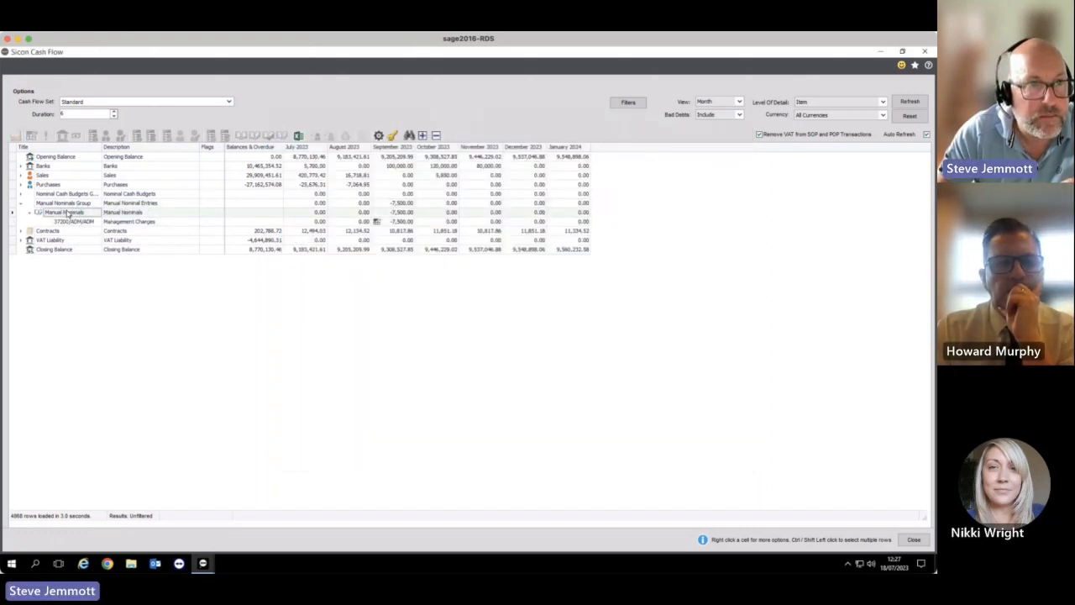
right_click(69, 213)
click(79, 217)
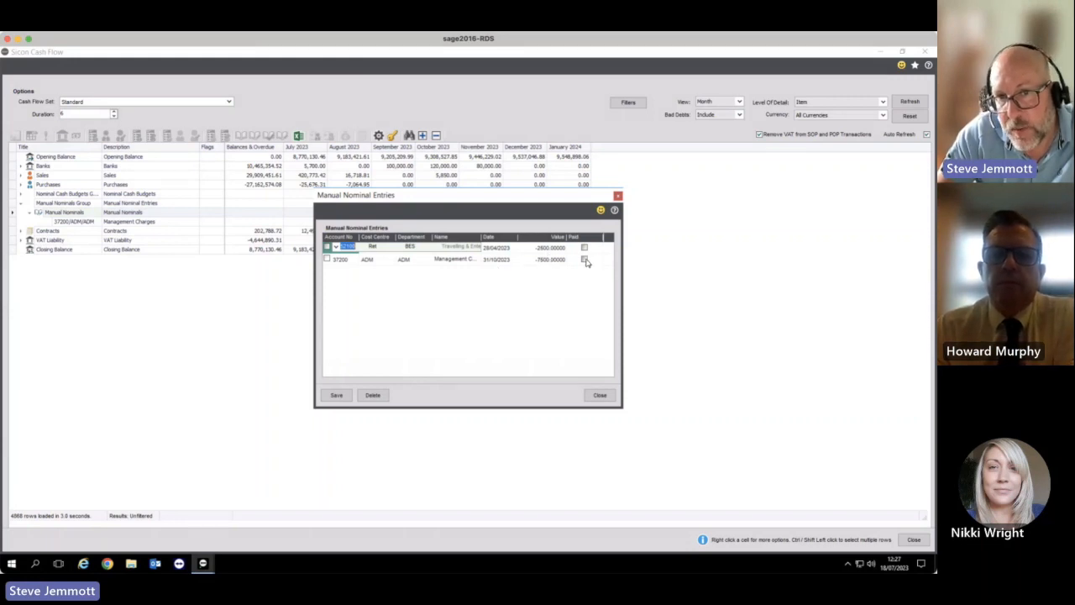
click(599, 395)
Step: Check the actions available for the September 2023 Management Charges value
click(400, 222)
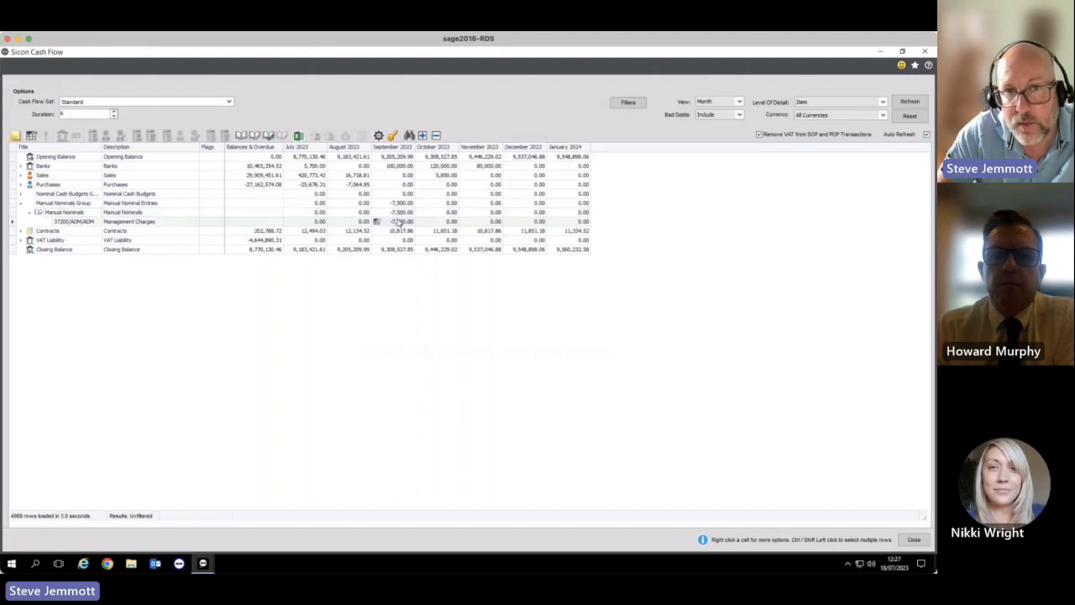
right_click(400, 222)
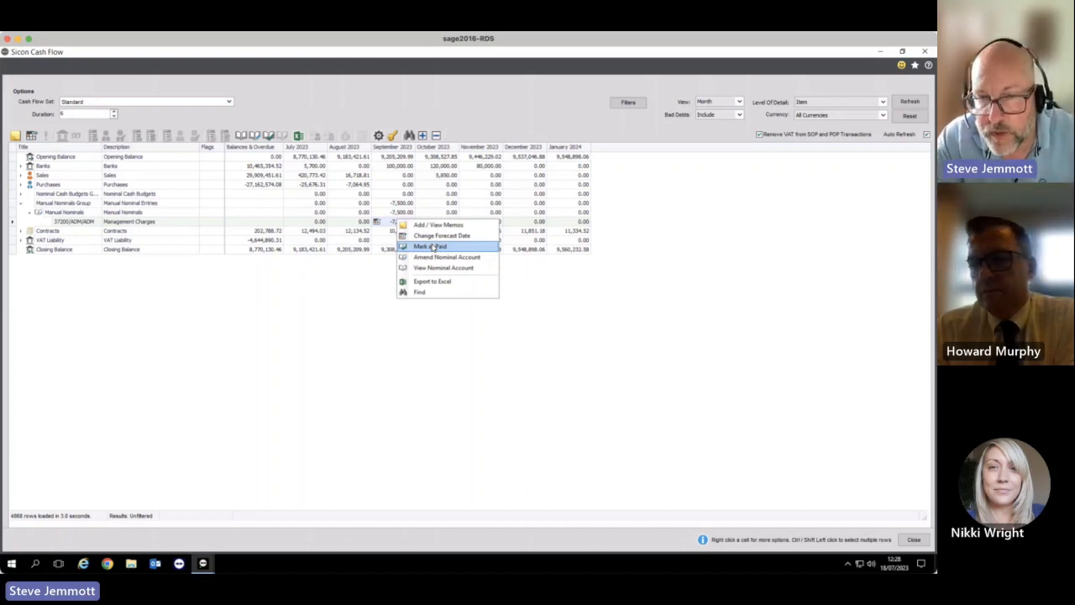
click(21, 204)
Step: Collapse the Manual Nominals Group, expand Nominal Cash Budgets to its accounts and check the actions available for that row
click(21, 203)
click(20, 195)
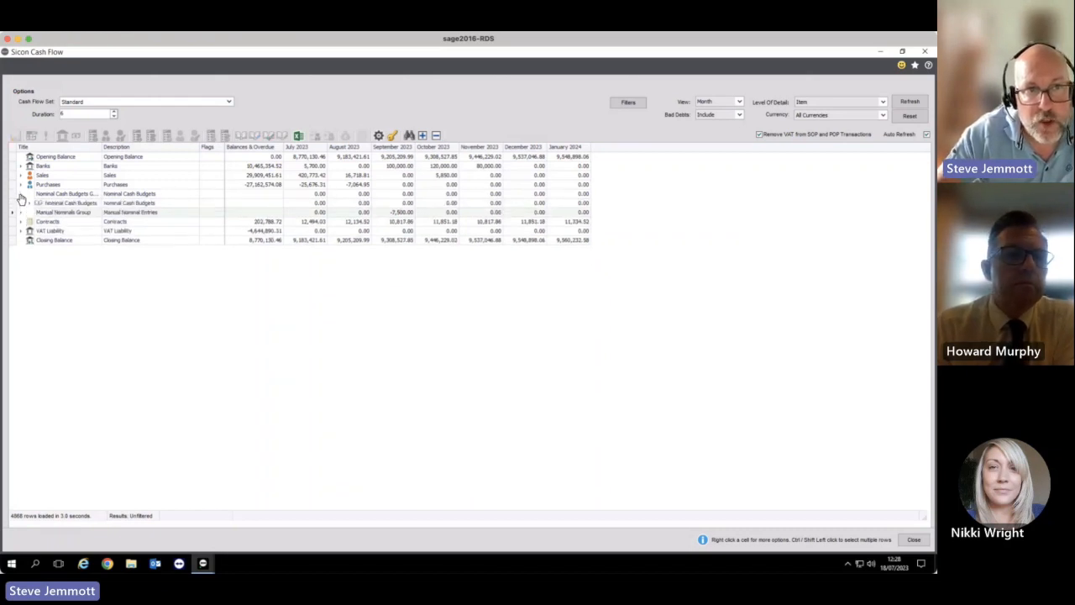
click(30, 203)
right_click(124, 204)
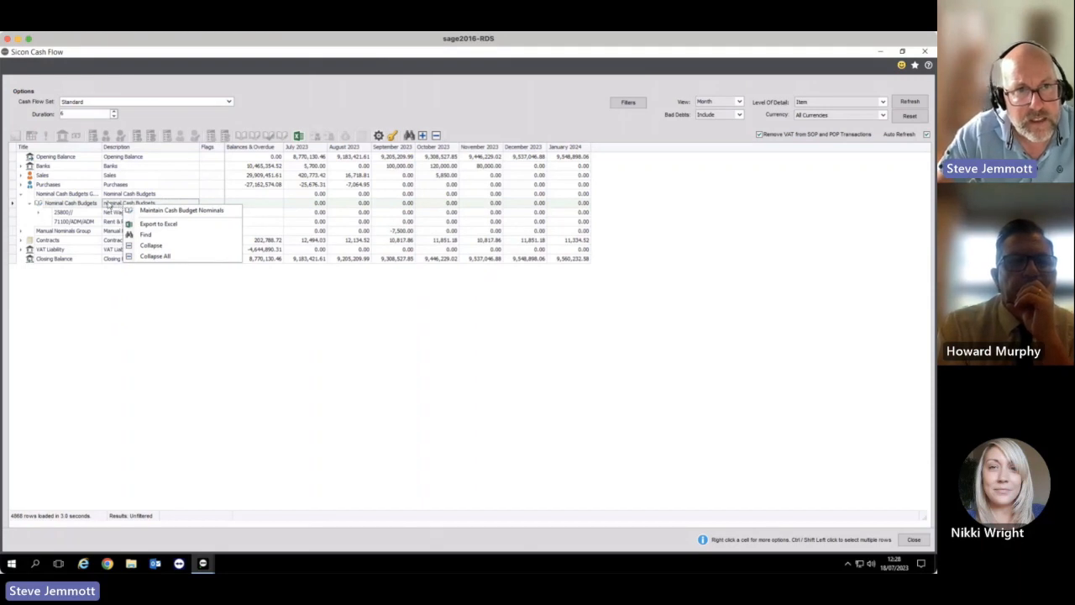
click(98, 196)
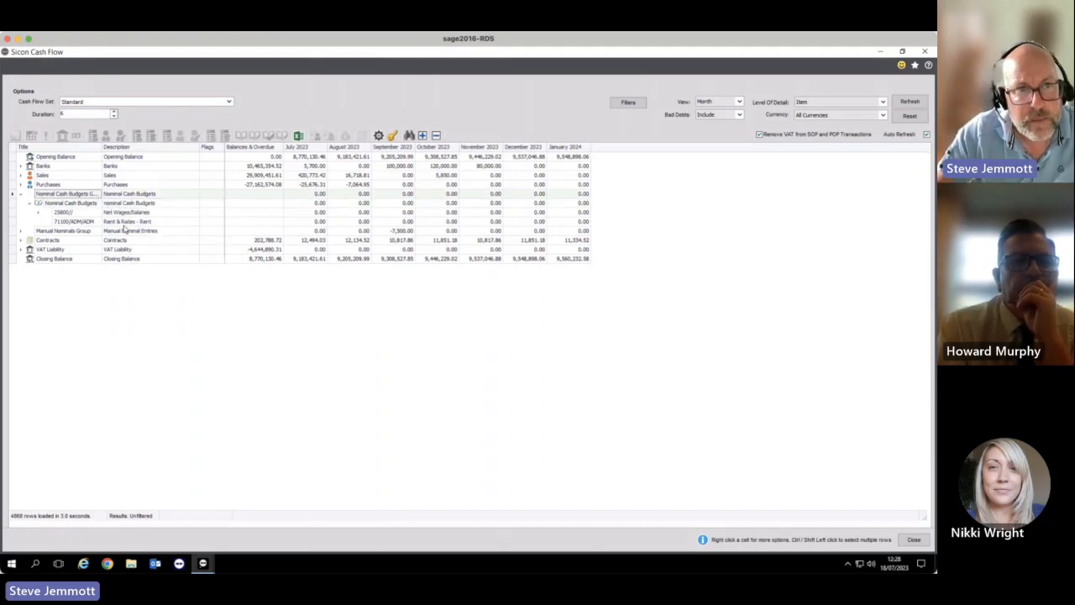
Step: Open the this-year budget details in the maintenance record of the Rent & Rates - Rent nominal account
click(124, 214)
click(121, 233)
right_click(124, 223)
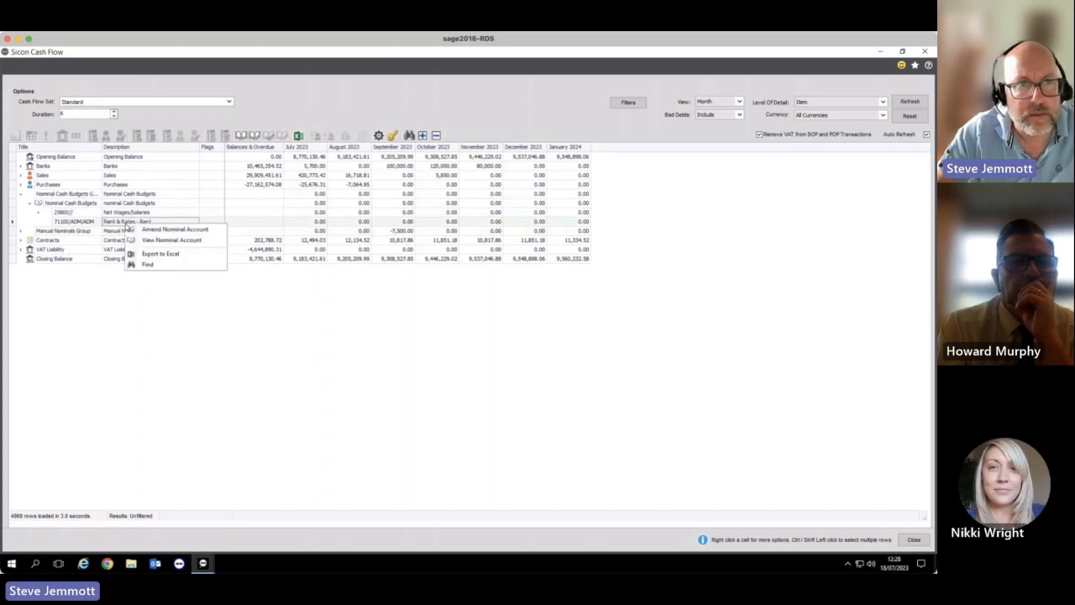
click(167, 239)
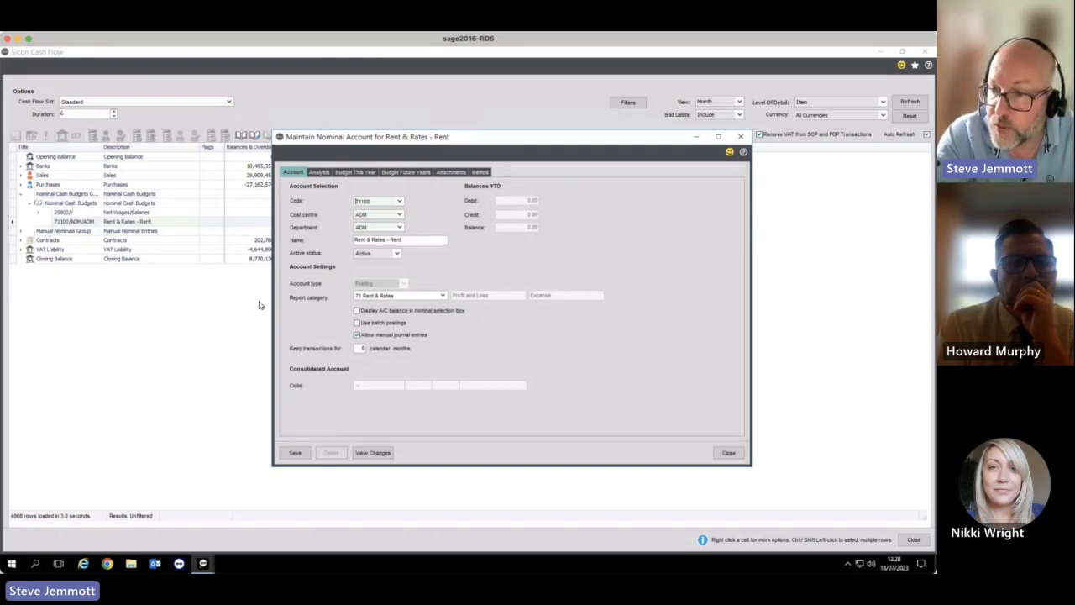
click(344, 174)
Step: Set the Rent & Rates - Rent budget type to Annual budget with an annual budget of 120000.00
click(383, 202)
click(370, 217)
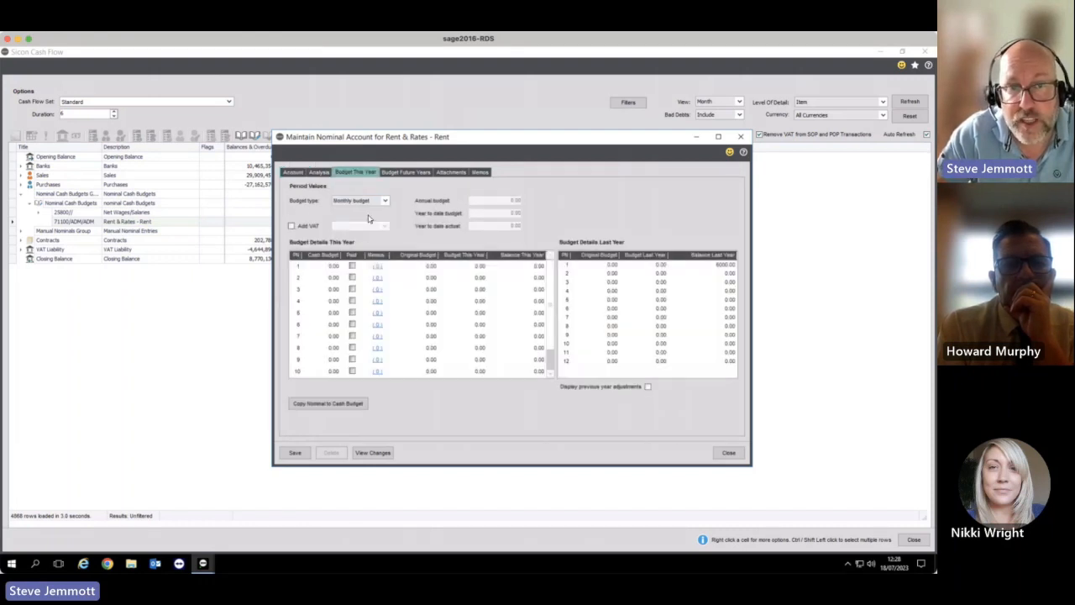
click(384, 202)
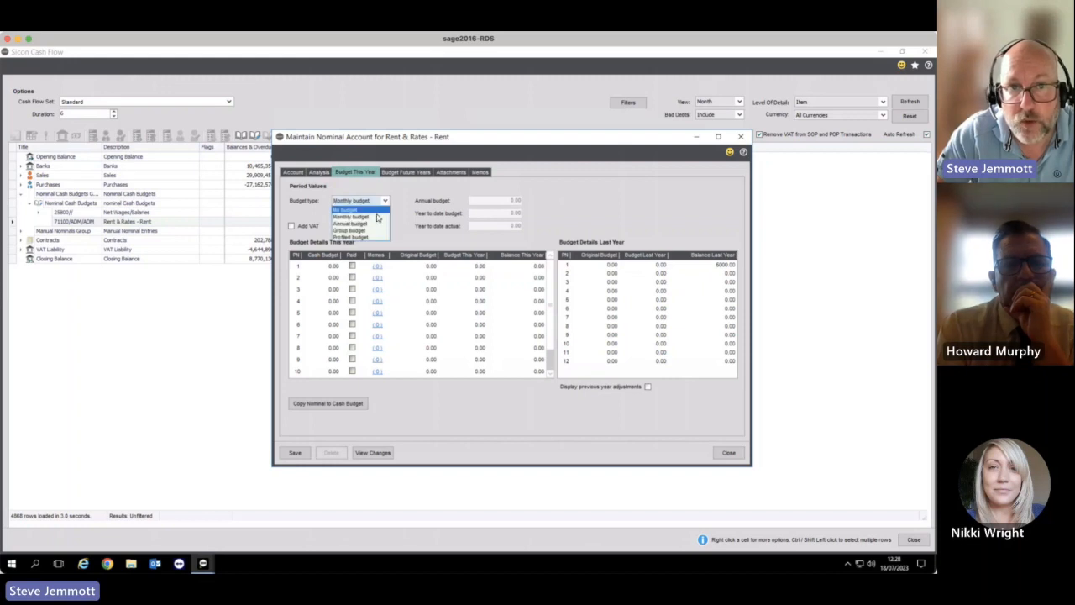
click(371, 225)
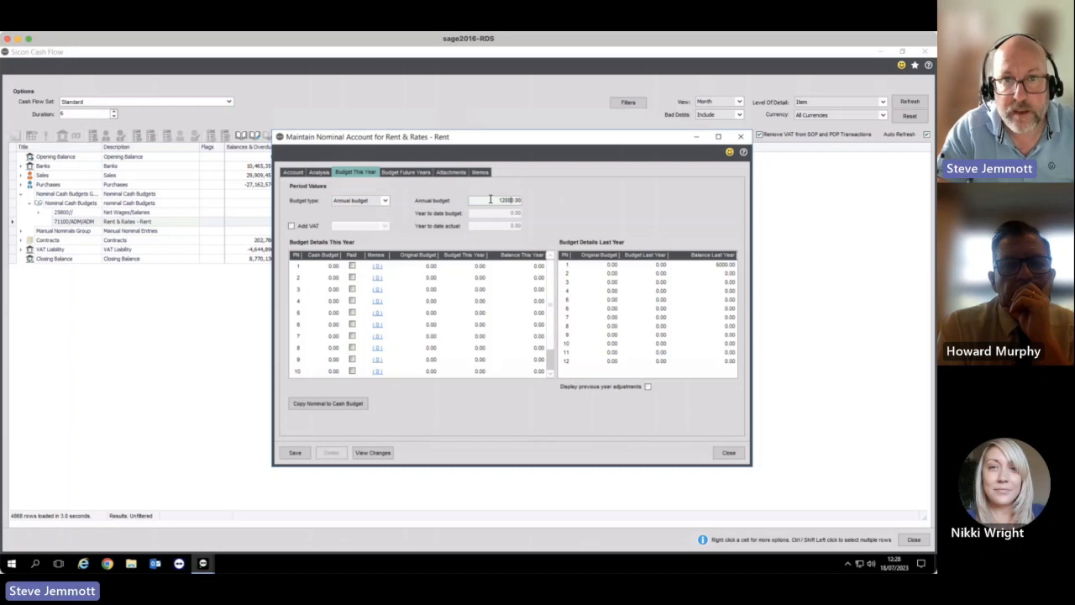
key(Tab)
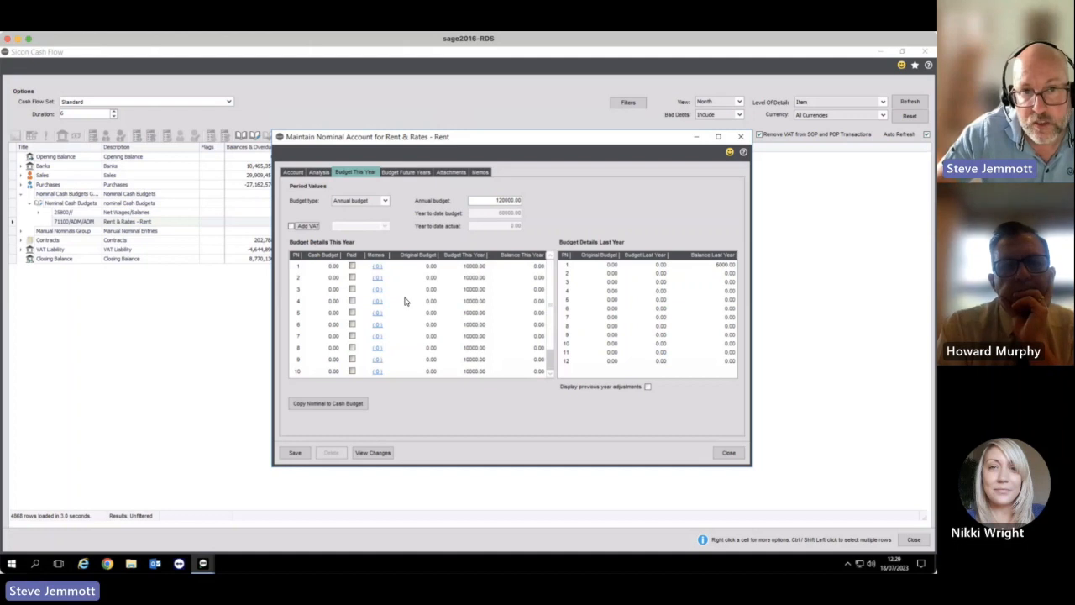
Step: Enter cash budgets of 60000 for periods 7 and 10 of the Rent & Rates - Rent account
click(330, 312)
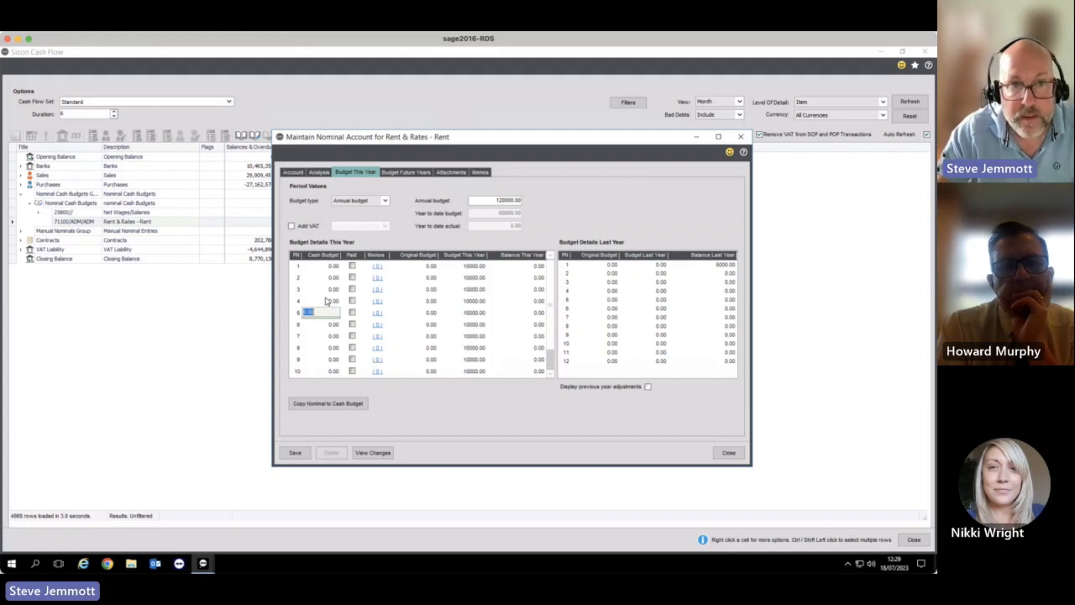
click(320, 346)
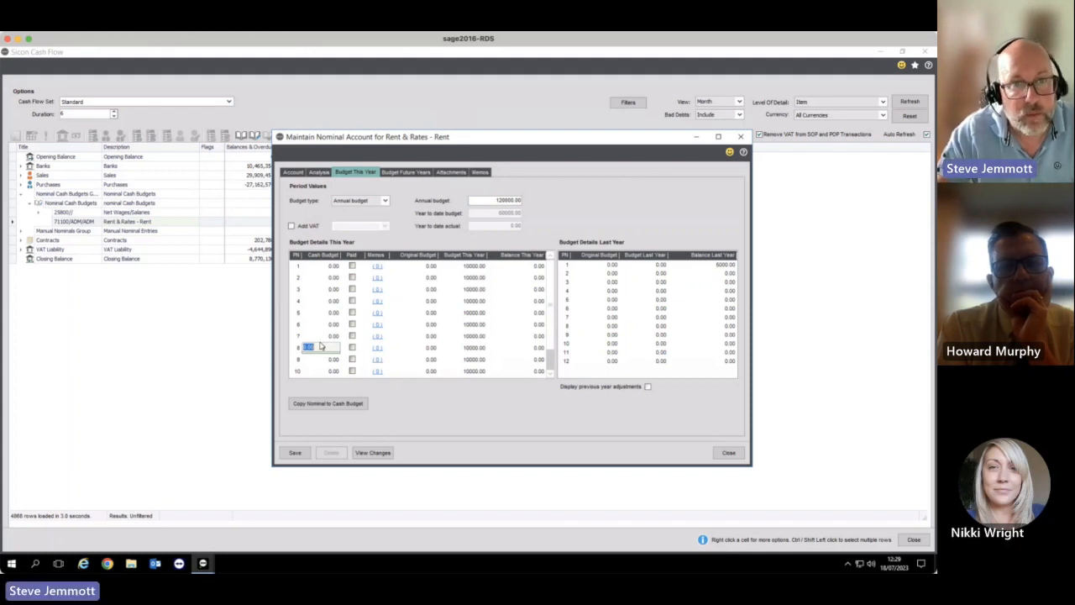
click(320, 336)
text(600)
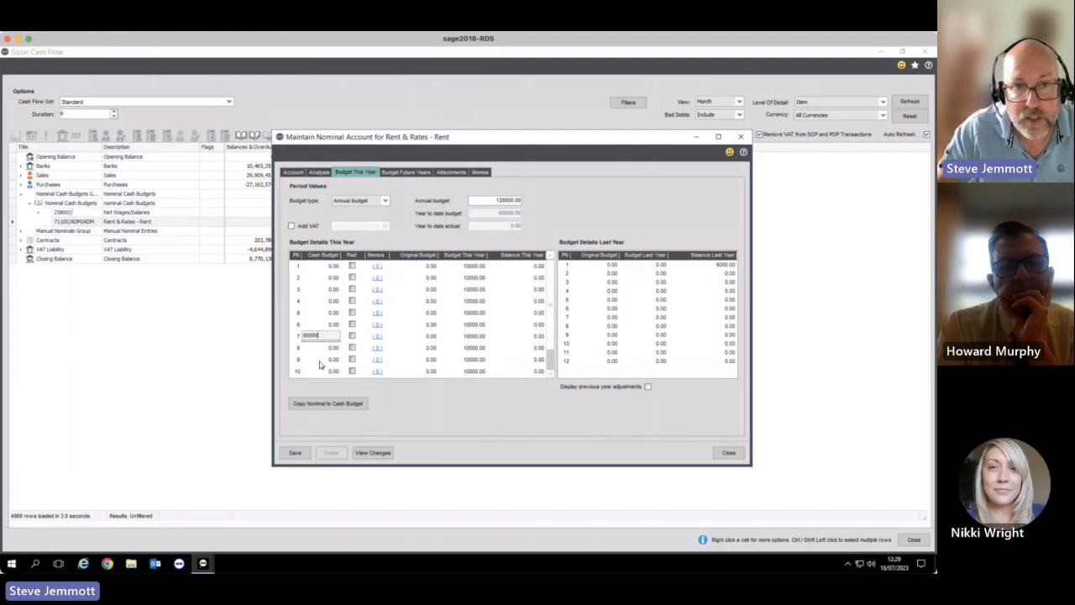
click(320, 370)
text(6000)
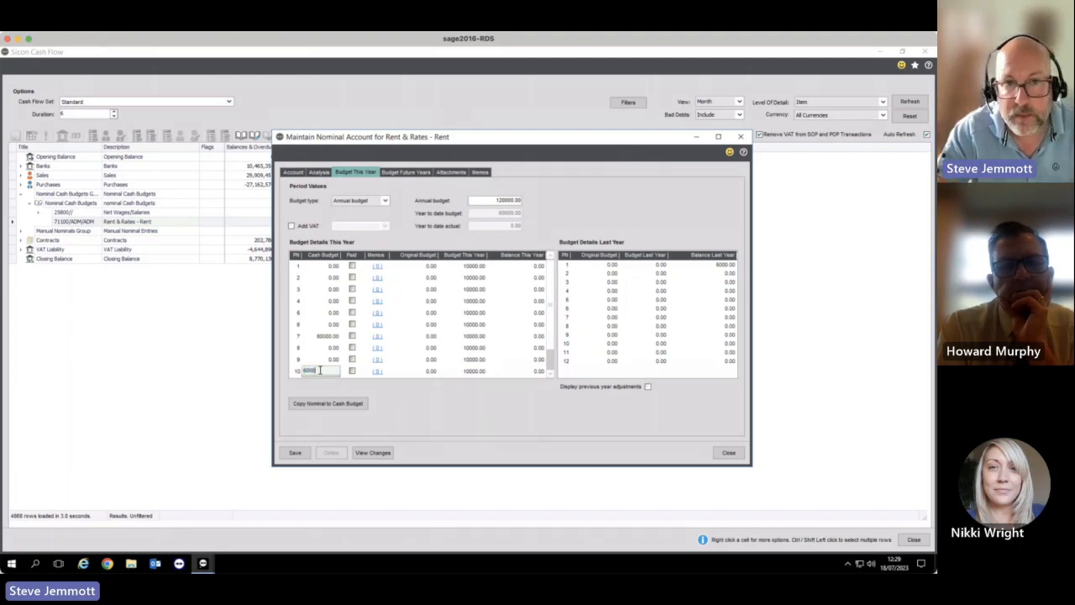
text(0)
key(Tab)
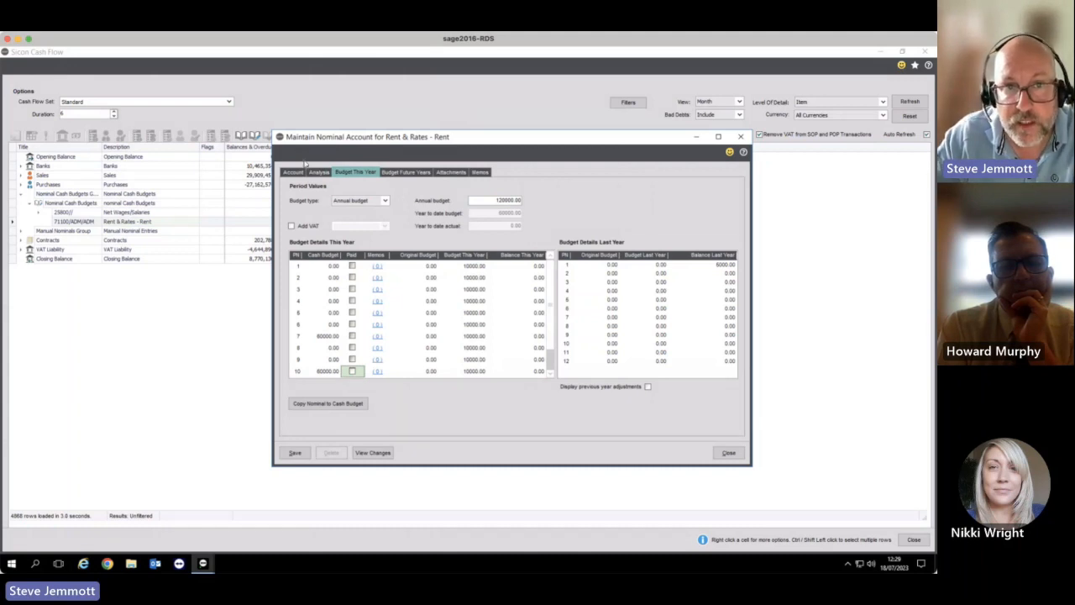
Step: Save the nominal account, accept reloading the cash flow forecast and close the account record
click(295, 453)
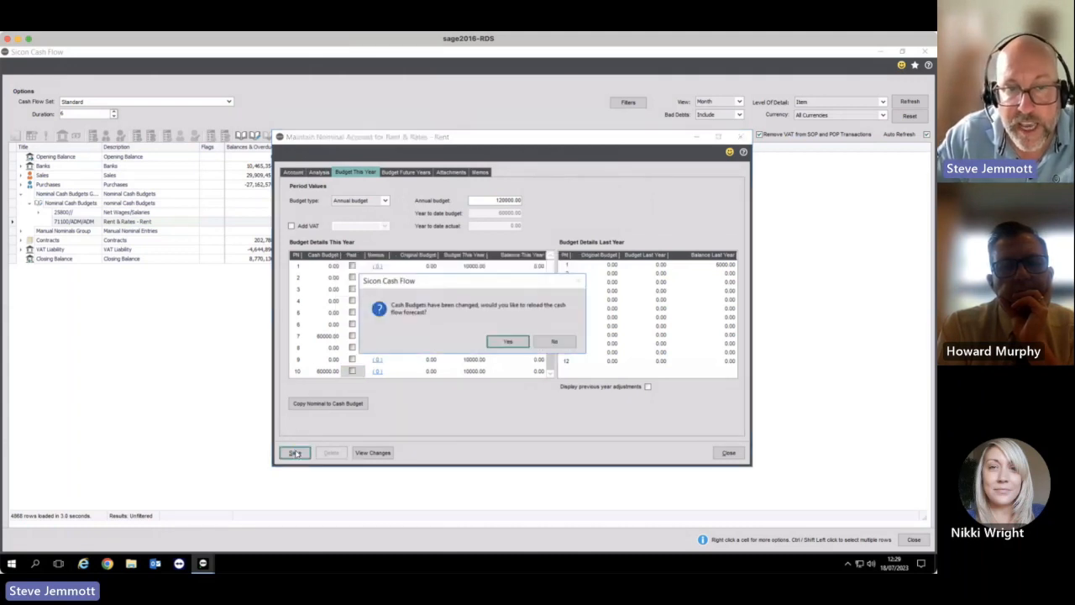
click(508, 339)
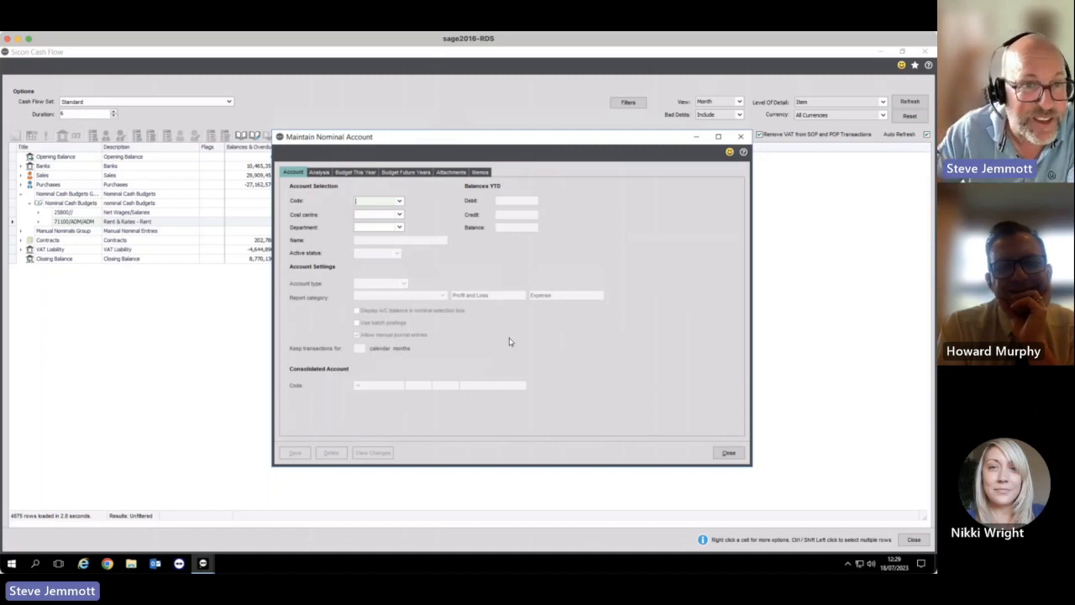
click(727, 452)
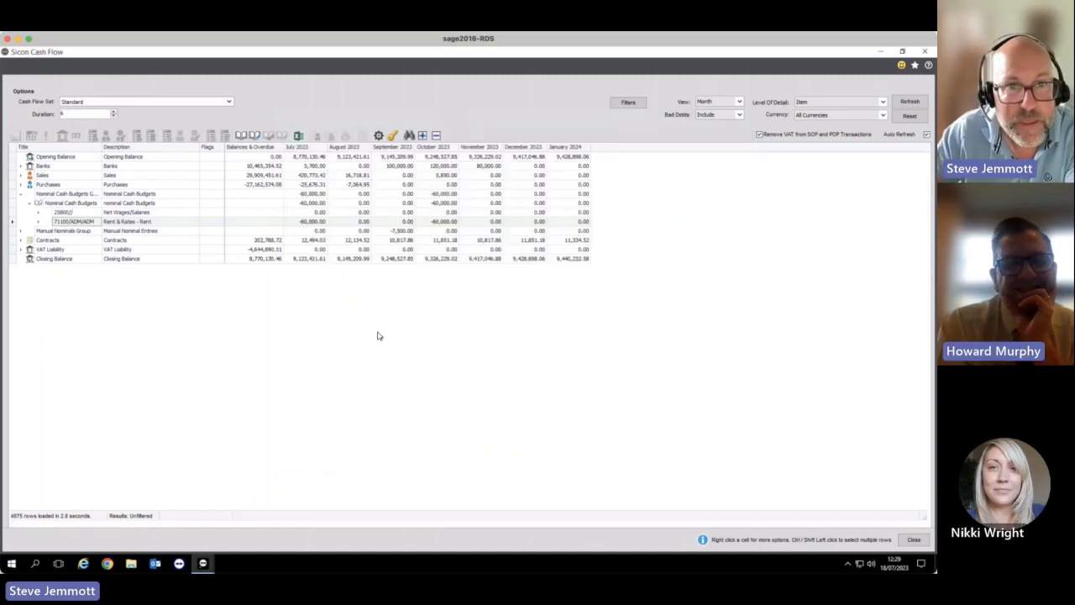
Step: Expand Rent & Rates - Rent to its periods, check the actions for the July 2023 value, and collapse the group
mouse_move(419, 225)
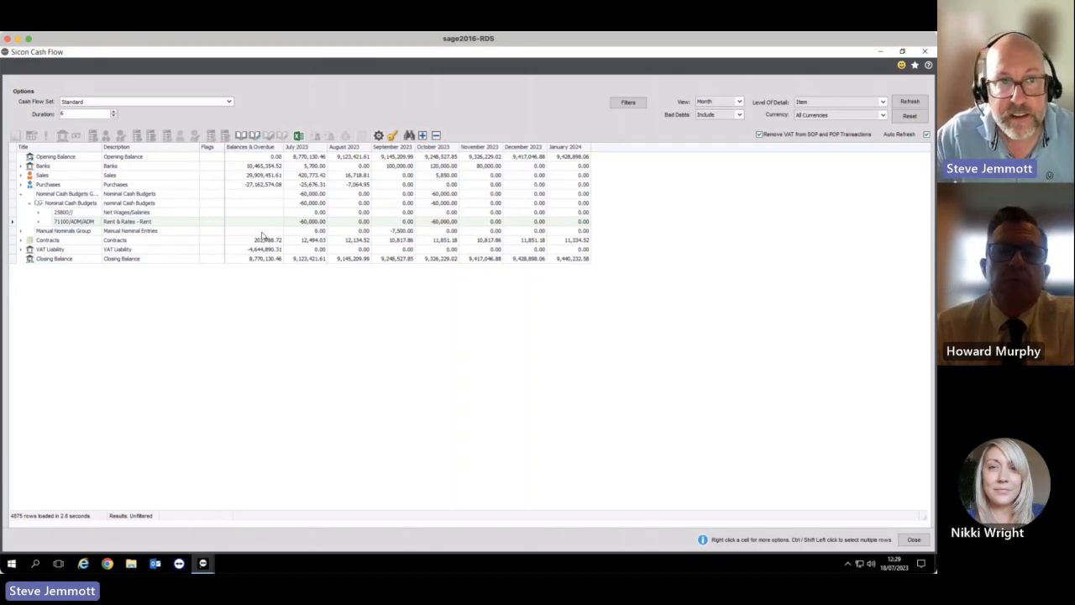
click(39, 222)
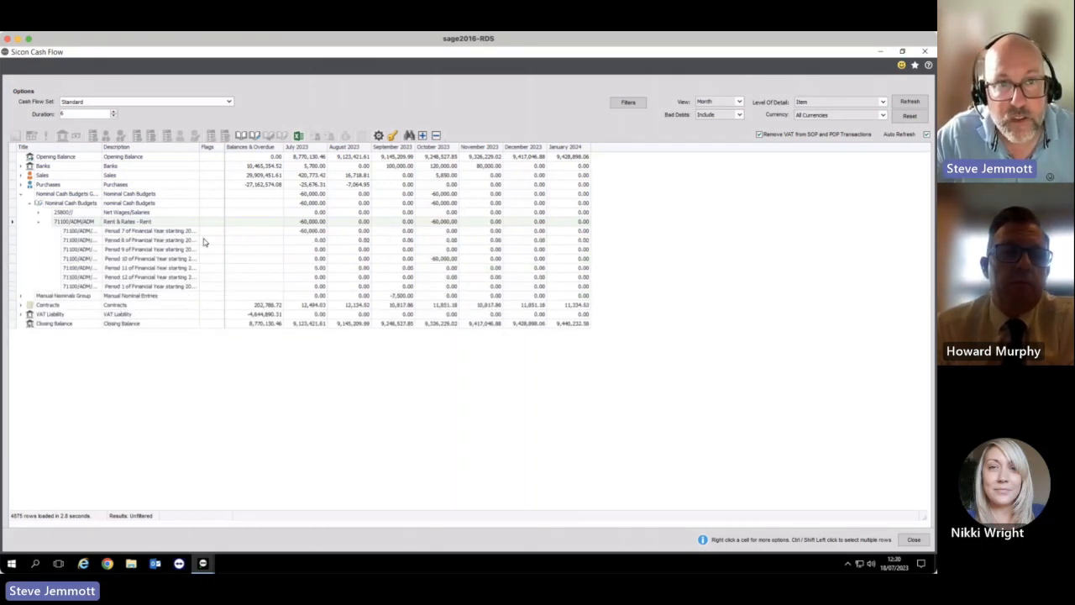
click(305, 233)
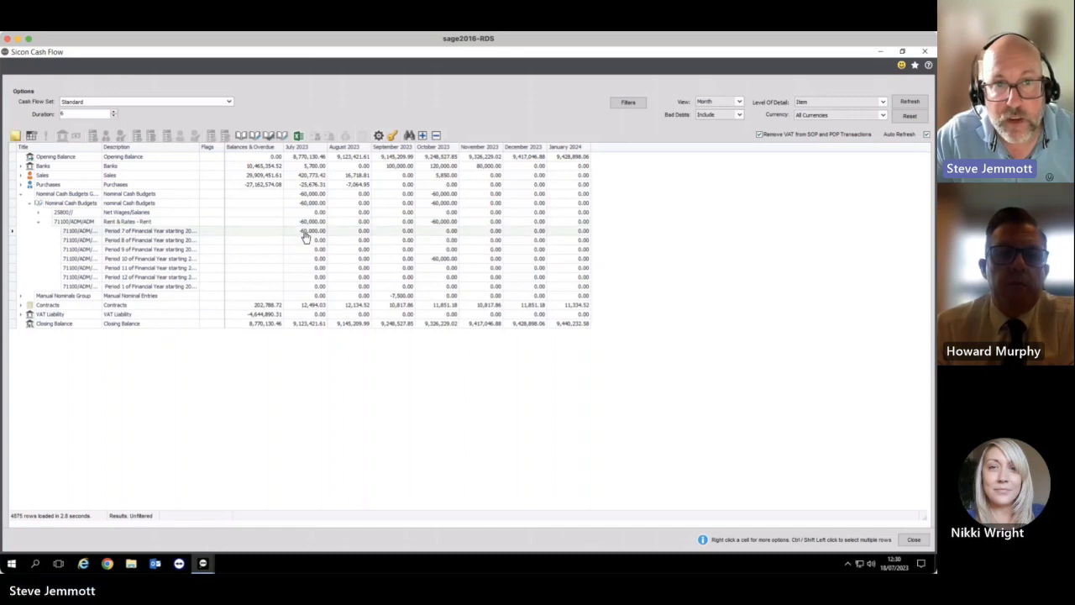
right_click(305, 238)
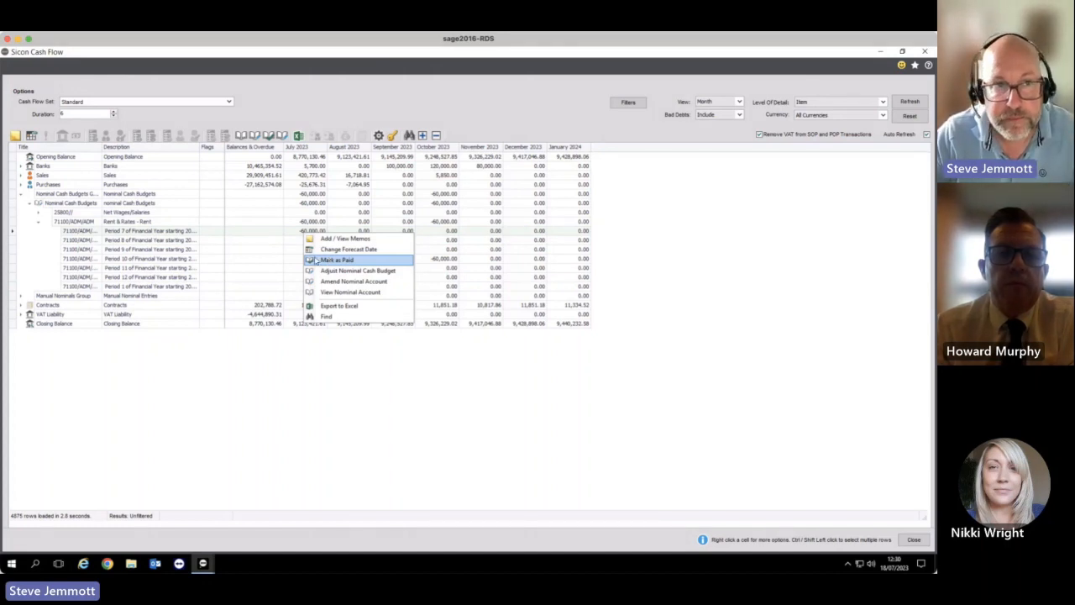
click(20, 194)
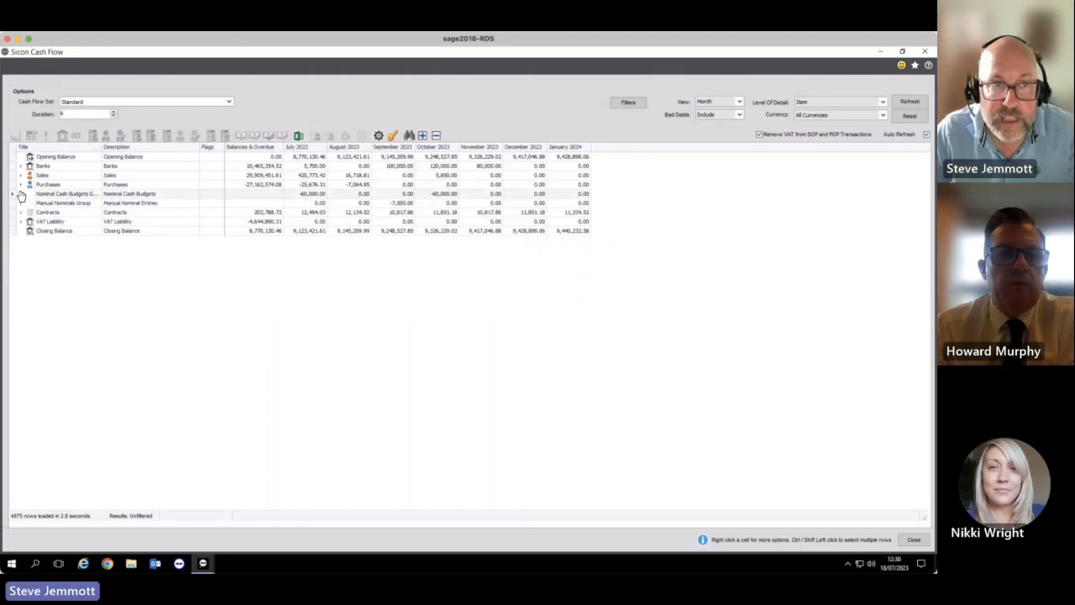
Step: Expand Purchases through Purchase Orders and Atlas Ranges Ltd to the order line "test demo item"
click(21, 185)
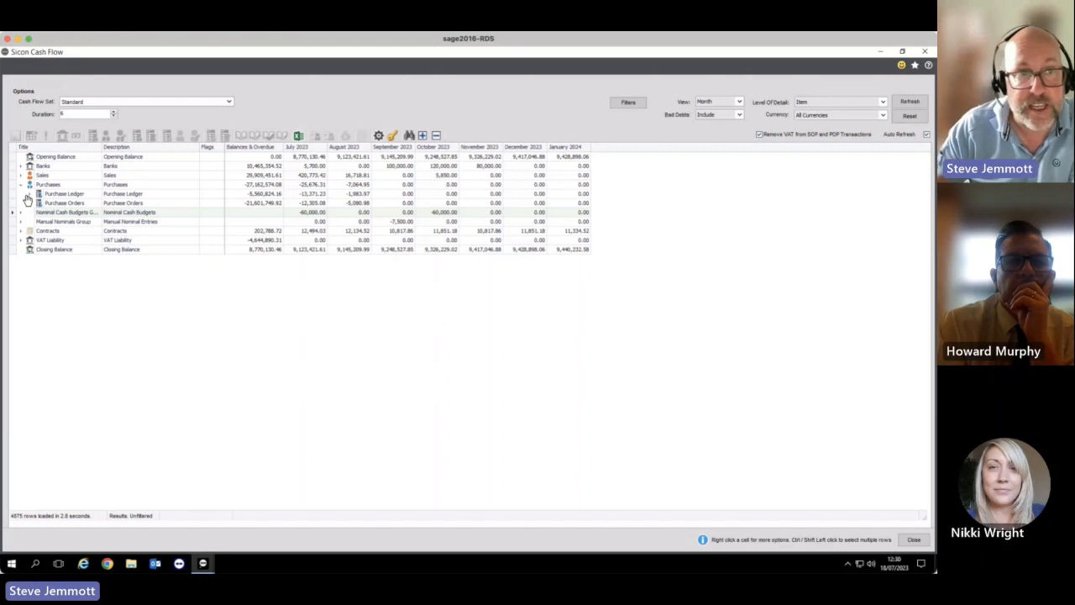
click(30, 203)
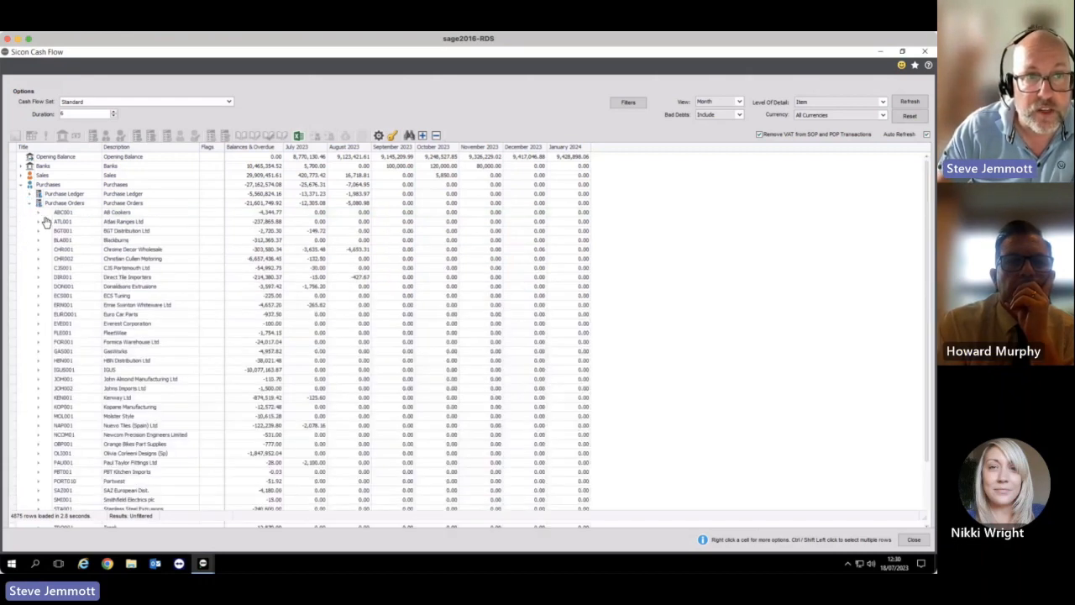
click(39, 222)
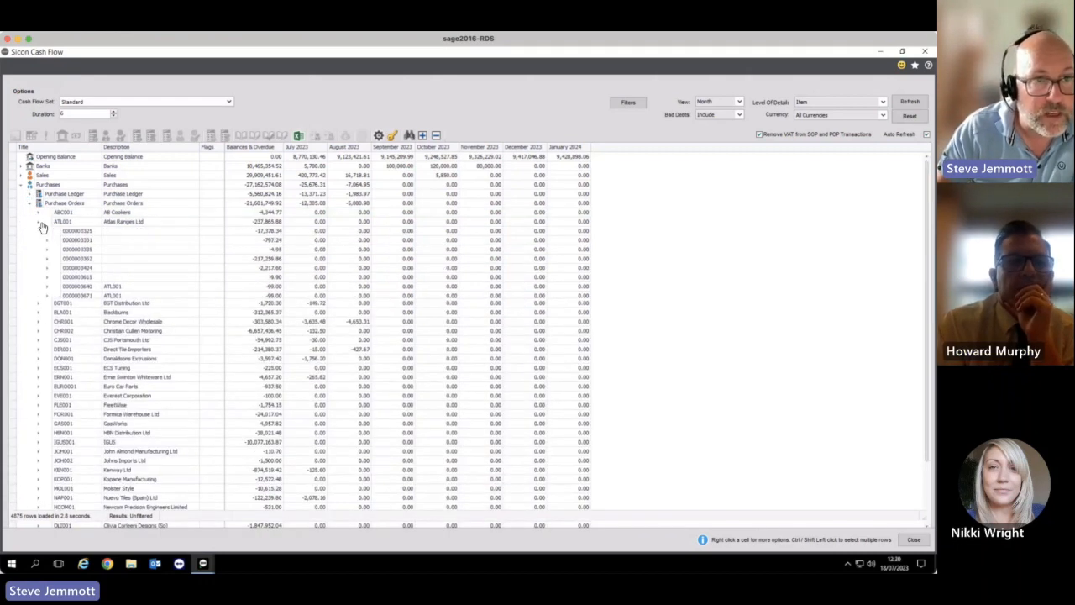
click(46, 286)
click(112, 296)
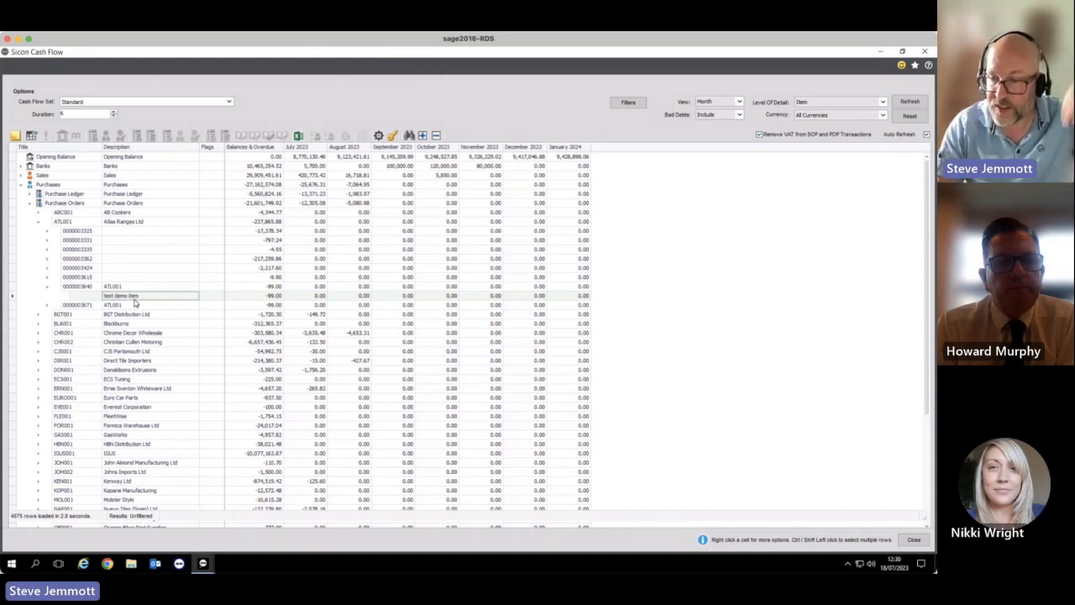
Step: Move the "test demo item" line from overdue to a forecast date of 18 August 2023 and save it
drag(257, 294, 342, 298)
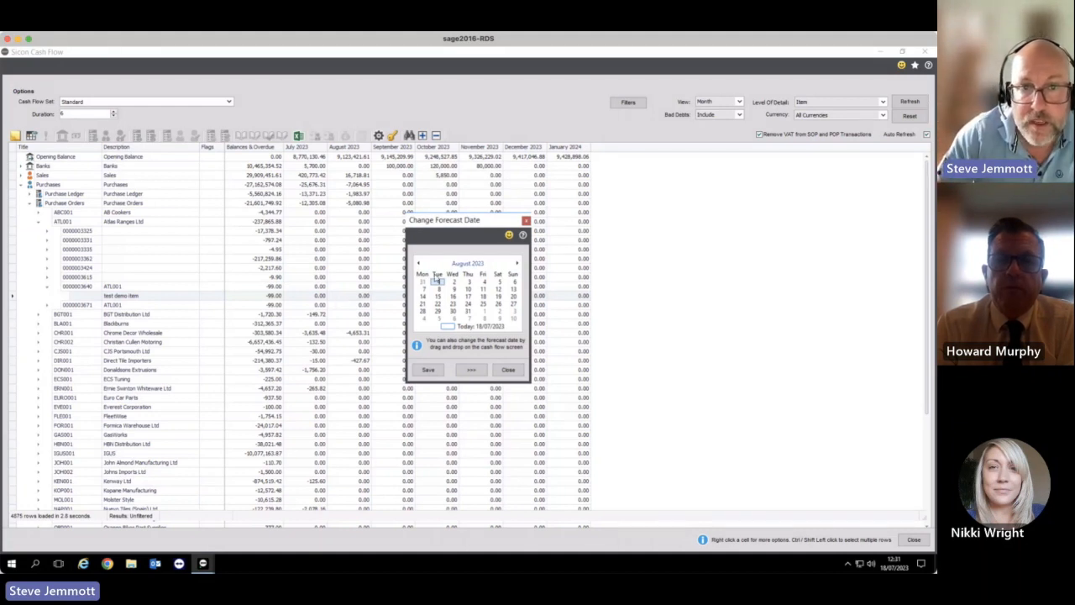
click(483, 296)
click(429, 371)
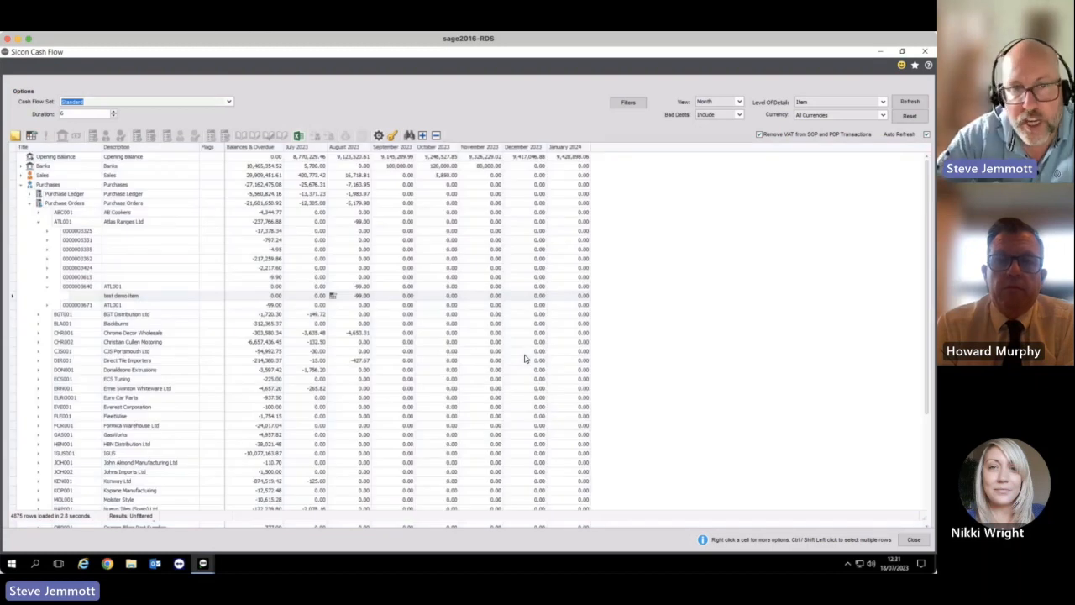
Step: Check the actions for the August 2023 "test demo item" value and view its parent Atlas Ranges Ltd purchase order
click(349, 299)
right_click(350, 299)
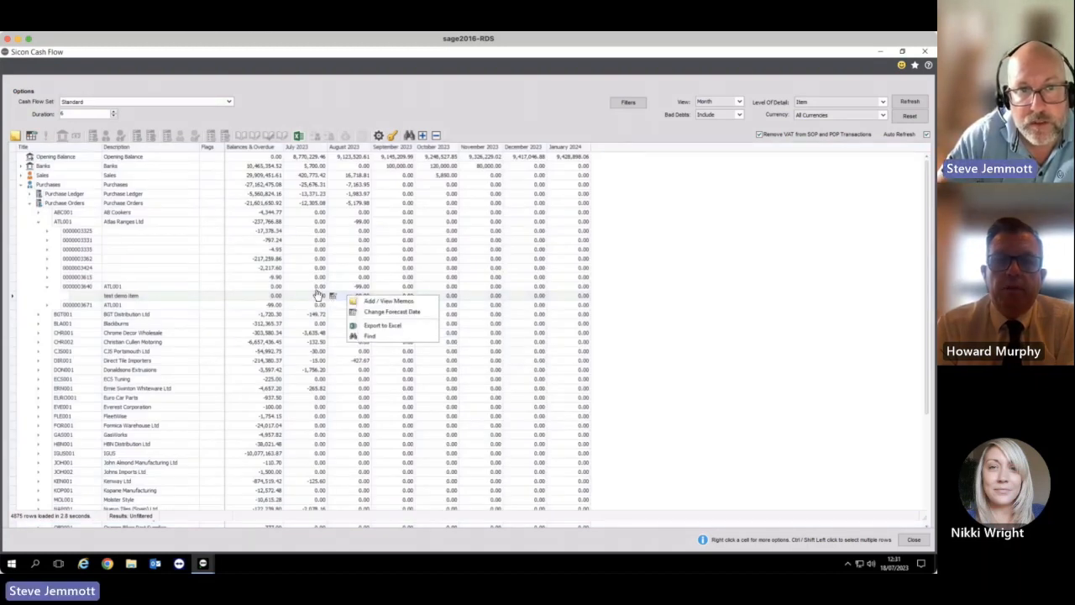
double_click(142, 290)
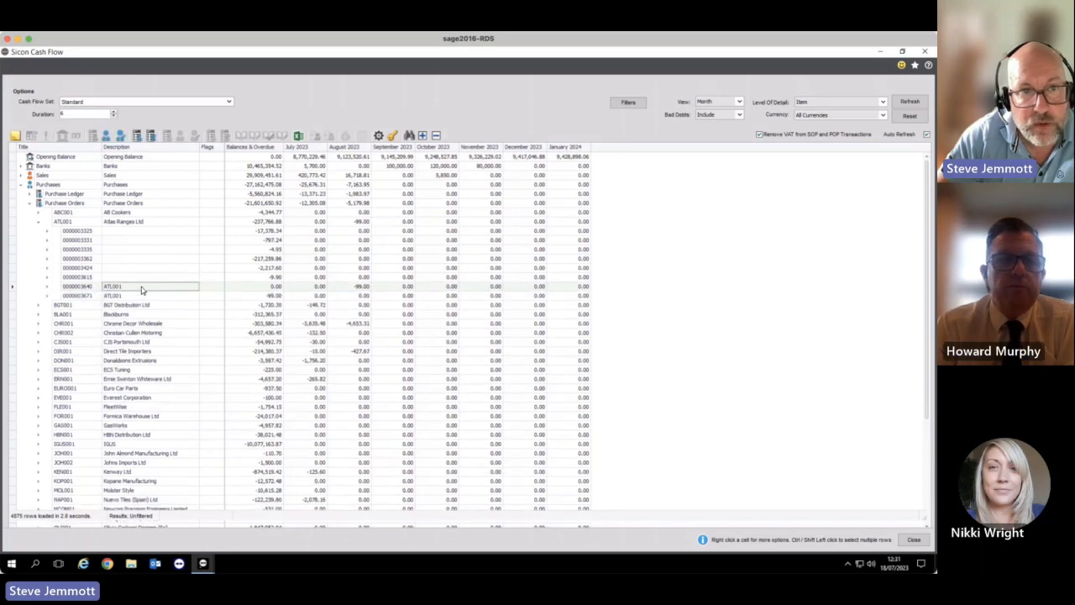
right_click(142, 289)
click(162, 292)
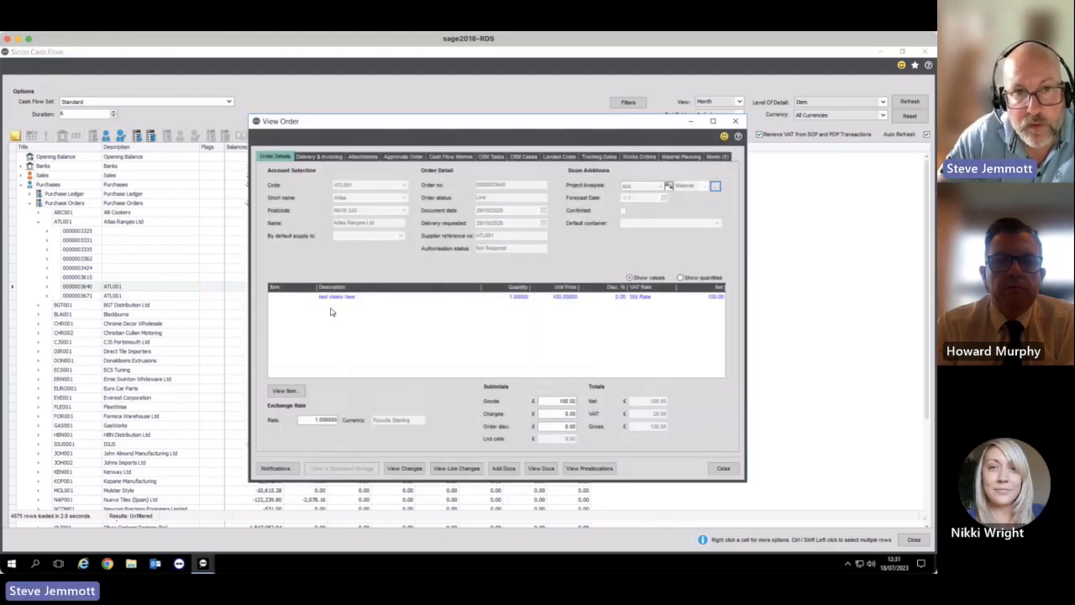
Step: Examine the forecast date in the "test demo item" line details, close the order and collapse Atlas Ranges Ltd
click(333, 301)
click(285, 390)
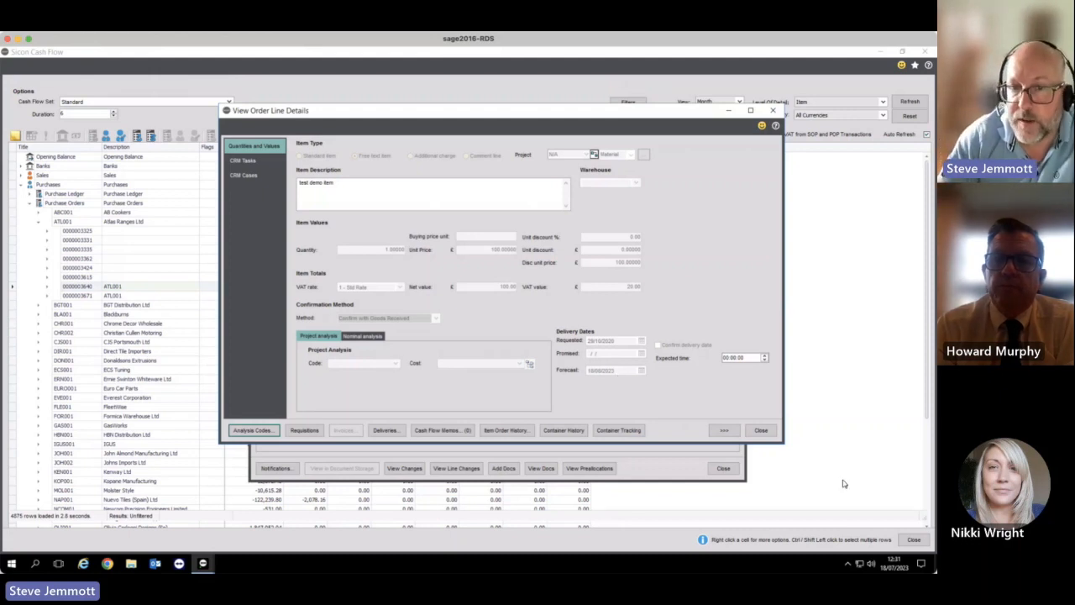
click(761, 430)
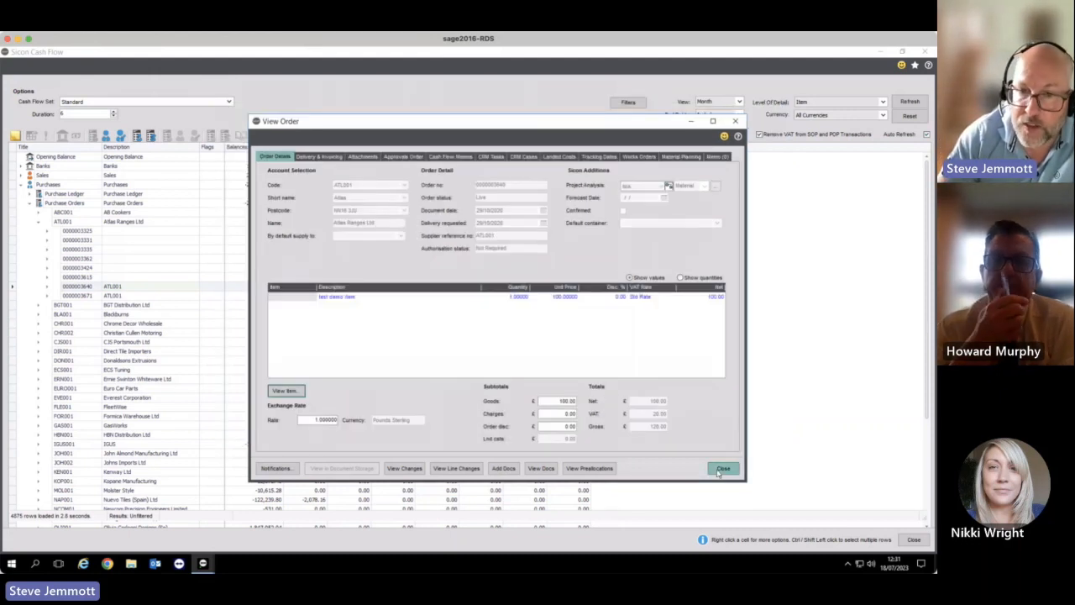
click(722, 469)
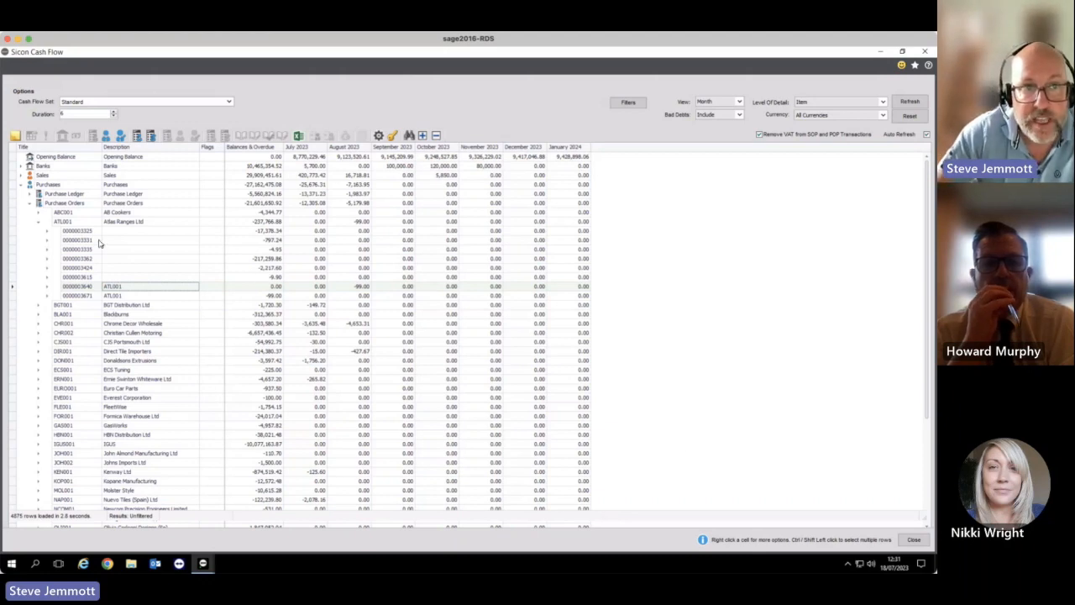
click(38, 222)
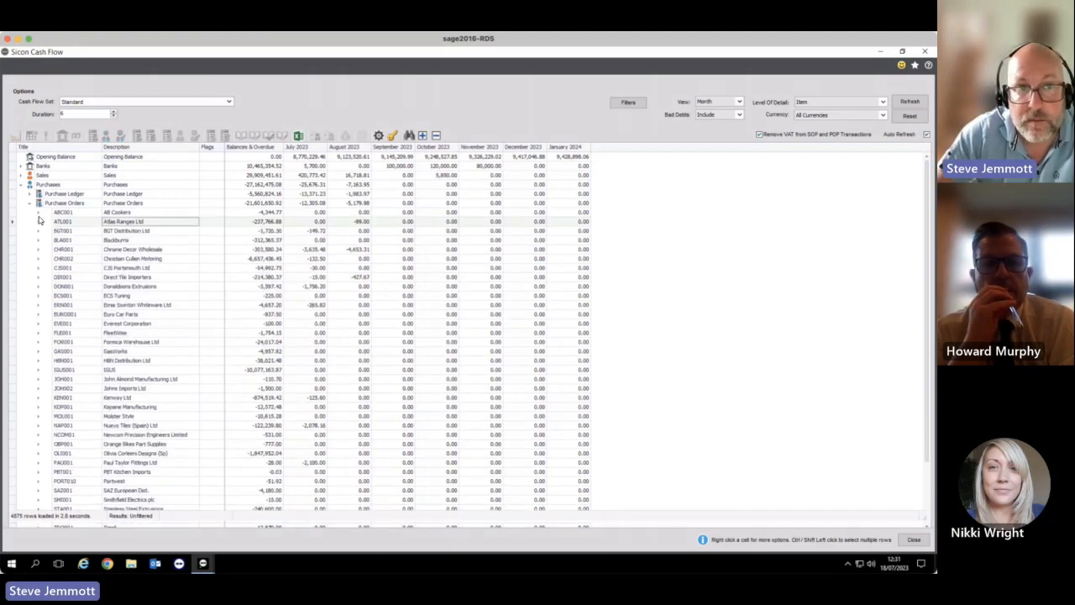
Step: Collapse Purchase Orders and expand the Purchase Ledger to the transactions of BLU001 and Ernie Swinton Whiteware Ltd
click(30, 203)
click(29, 194)
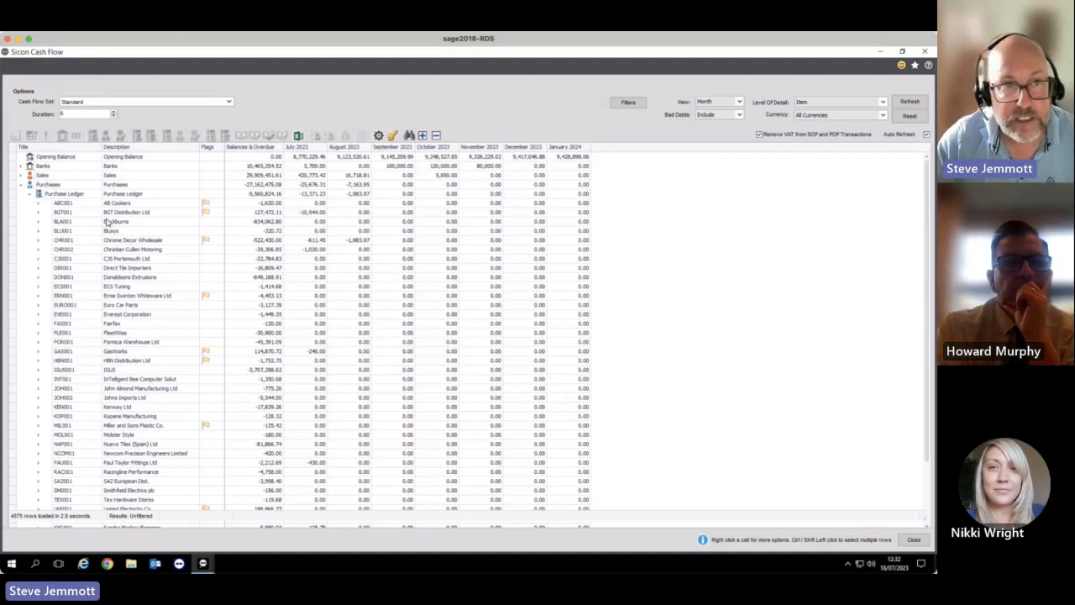
click(38, 232)
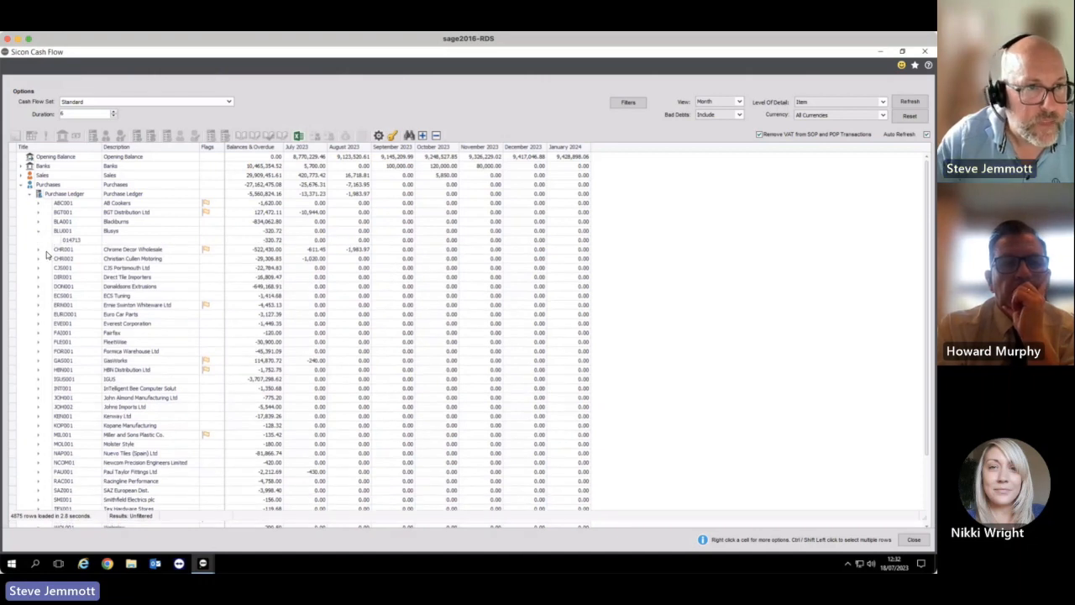
click(39, 305)
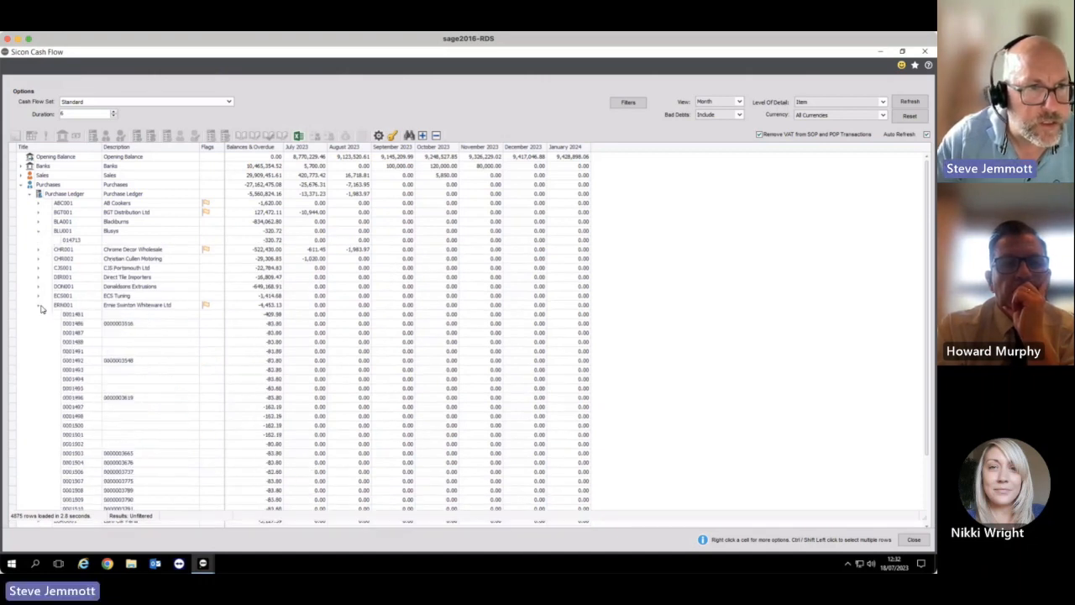
Step: Change the forecast date of Ernie Swinton Whiteware Ltd's overdue invoices 0001503 through 0001528 to 31 August 2023 in one go
scroll(95, 326, down, 6)
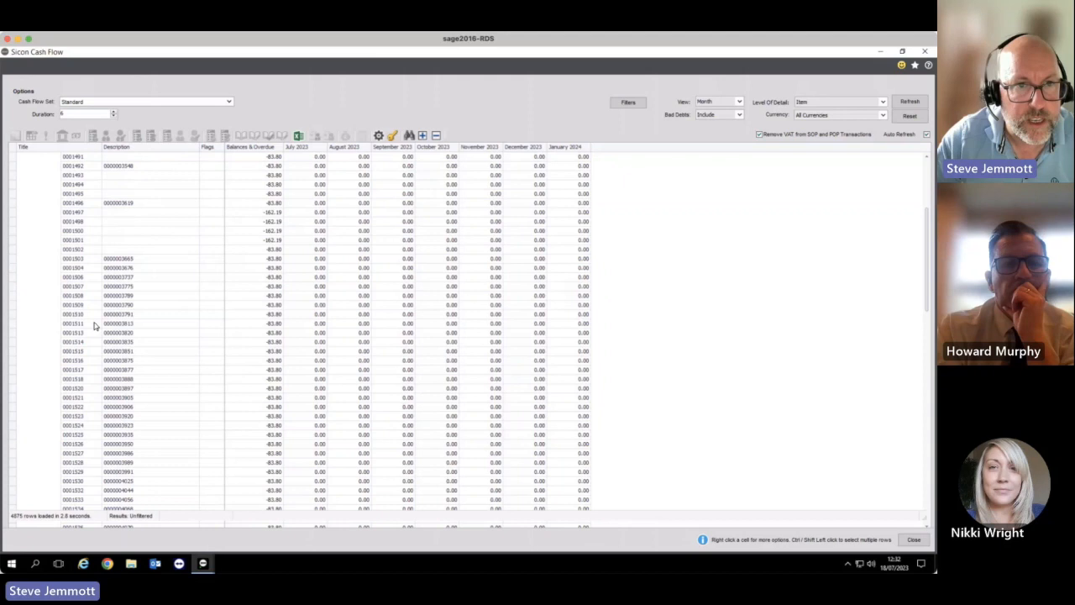
click(248, 289)
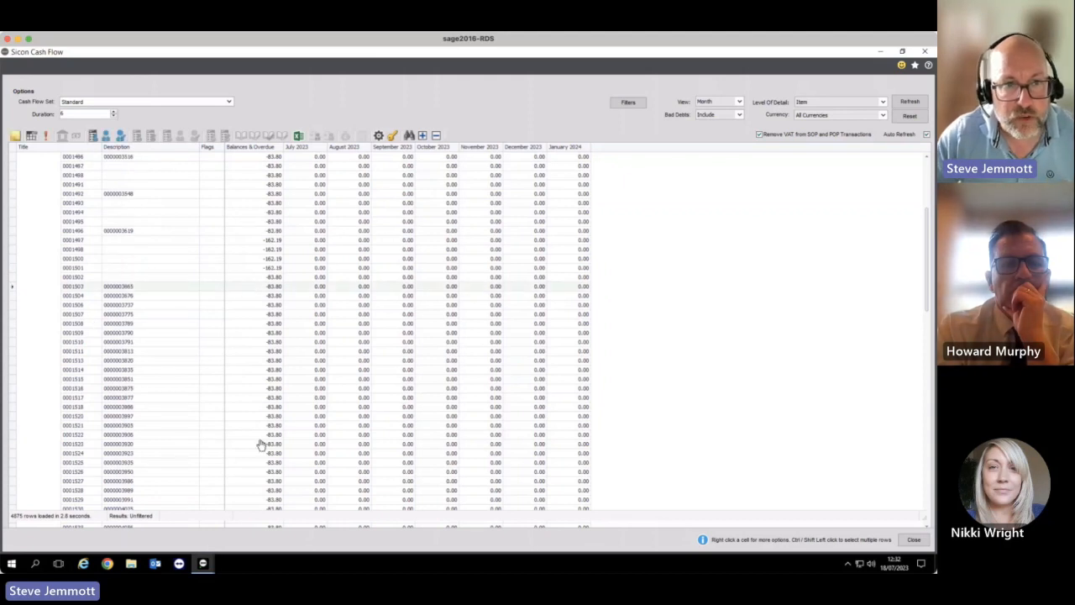
shift+click(259, 496)
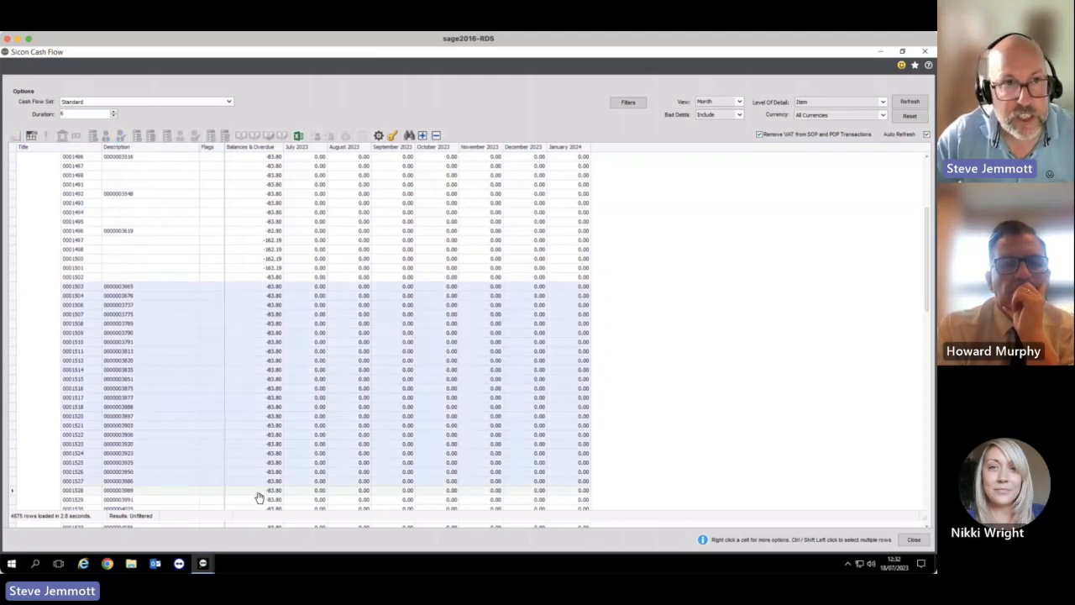
click(31, 135)
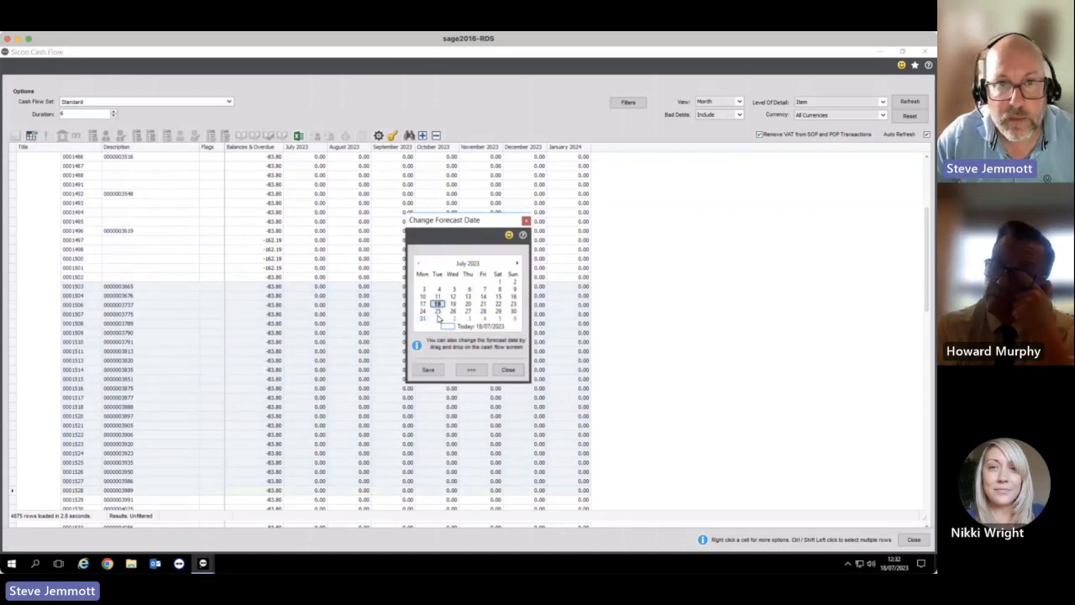
click(516, 263)
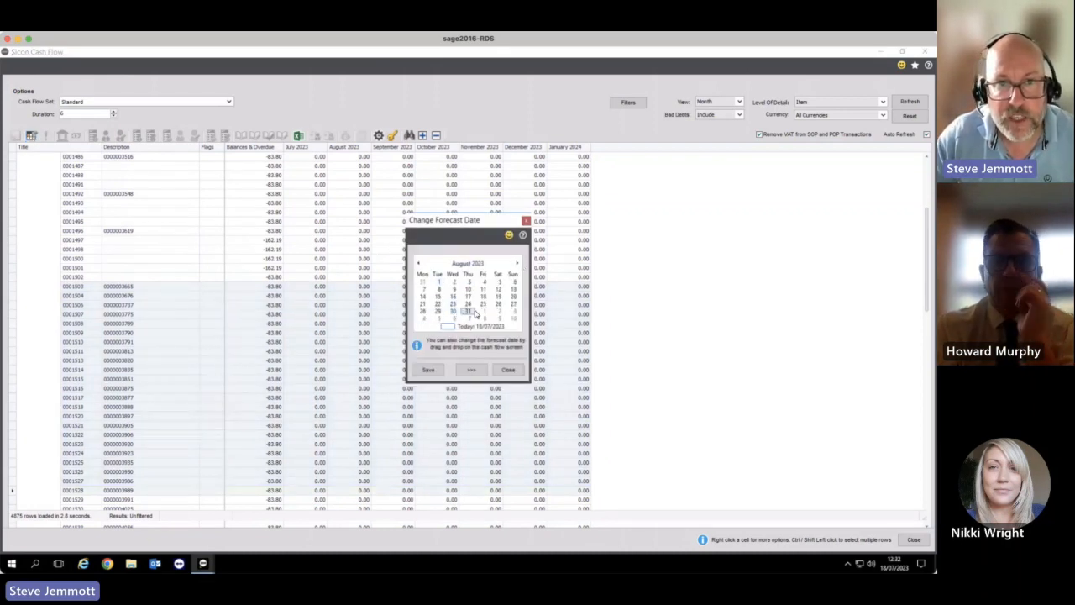
click(425, 369)
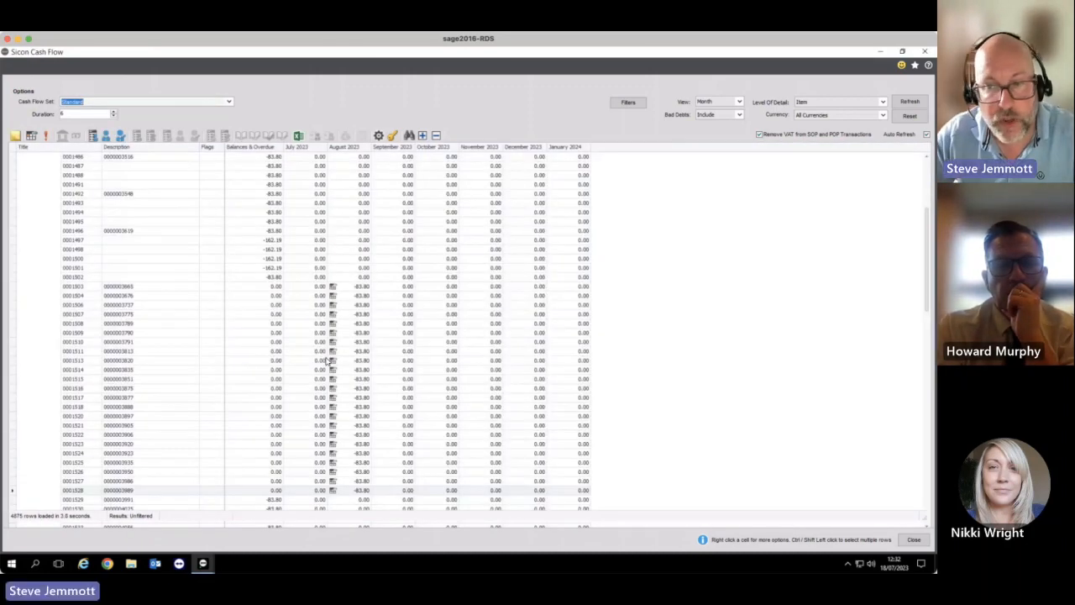
mouse_move(362, 293)
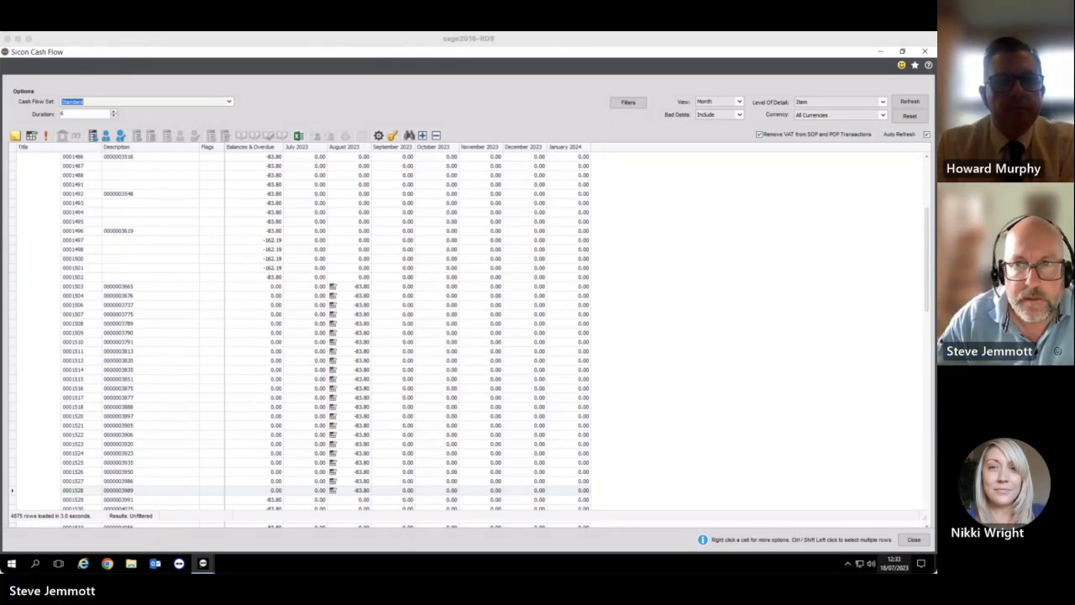
Step: Collapse Ernie Swinton Whiteware Ltd and the Purchase Ledger, and check the suppliers listed under Purchase Orders
scroll(930, 262, up, 4)
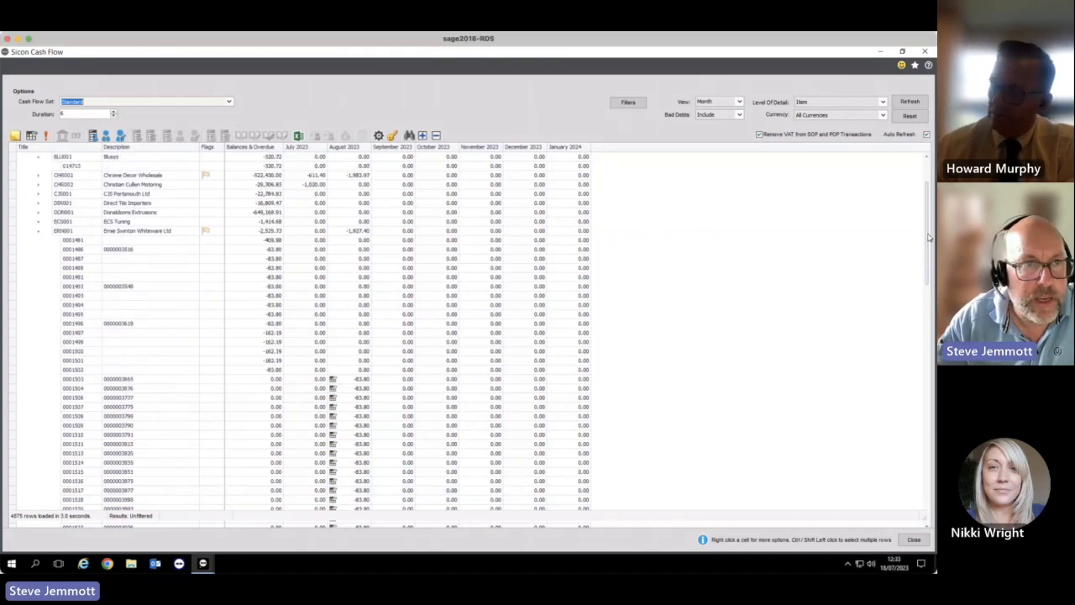
click(38, 232)
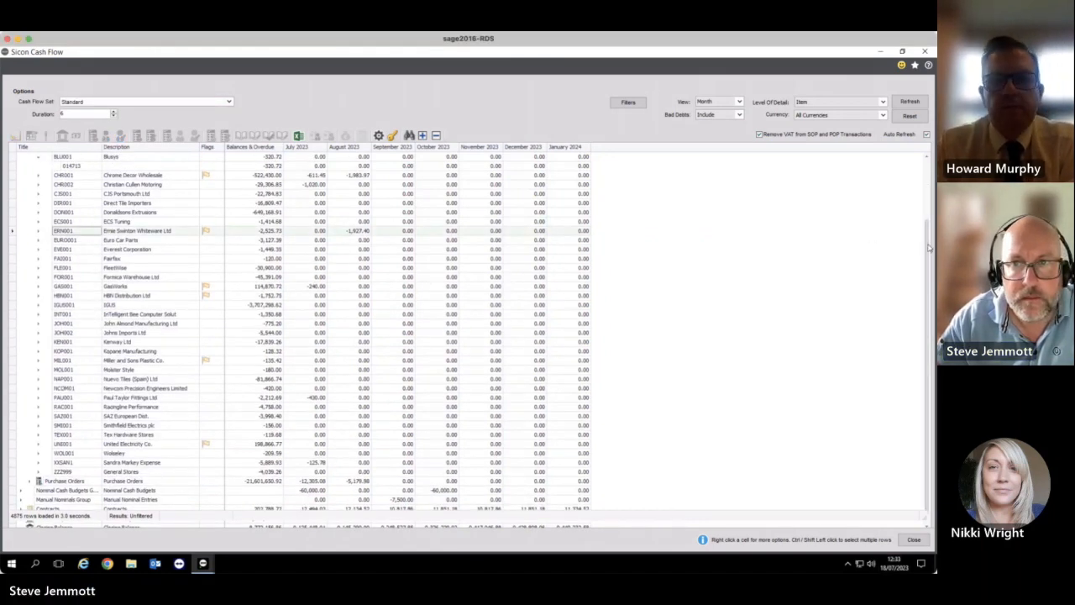
drag(927, 254, 927, 265)
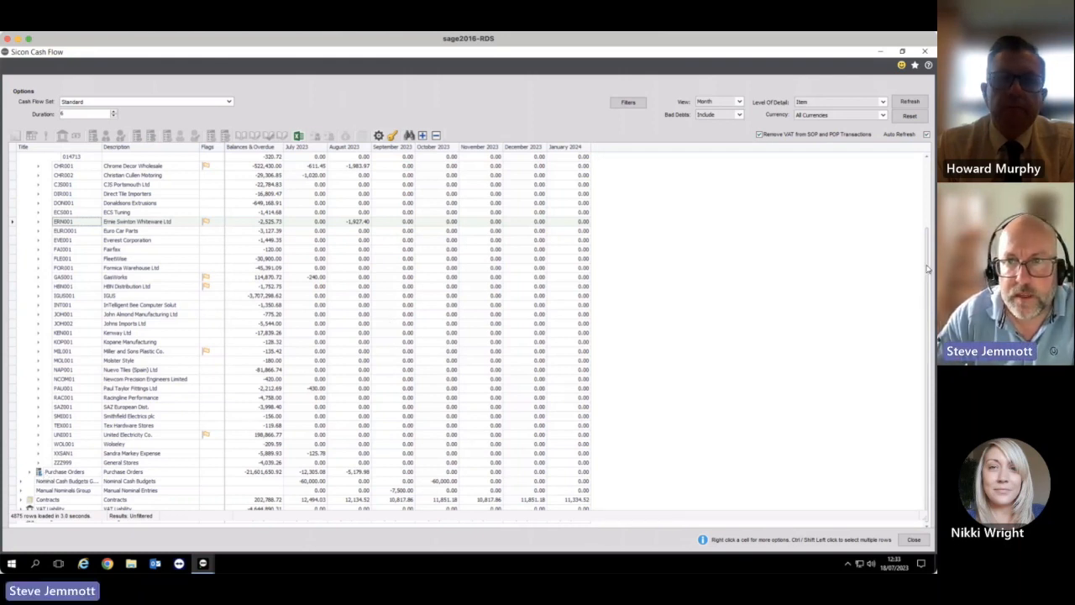
scroll(928, 268, up, 3)
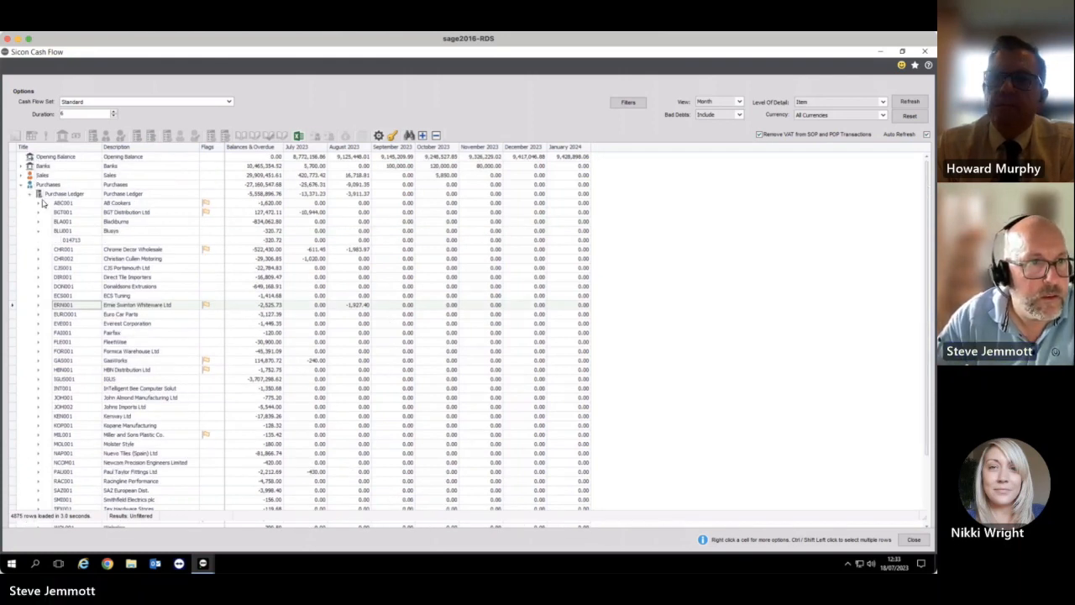
click(30, 195)
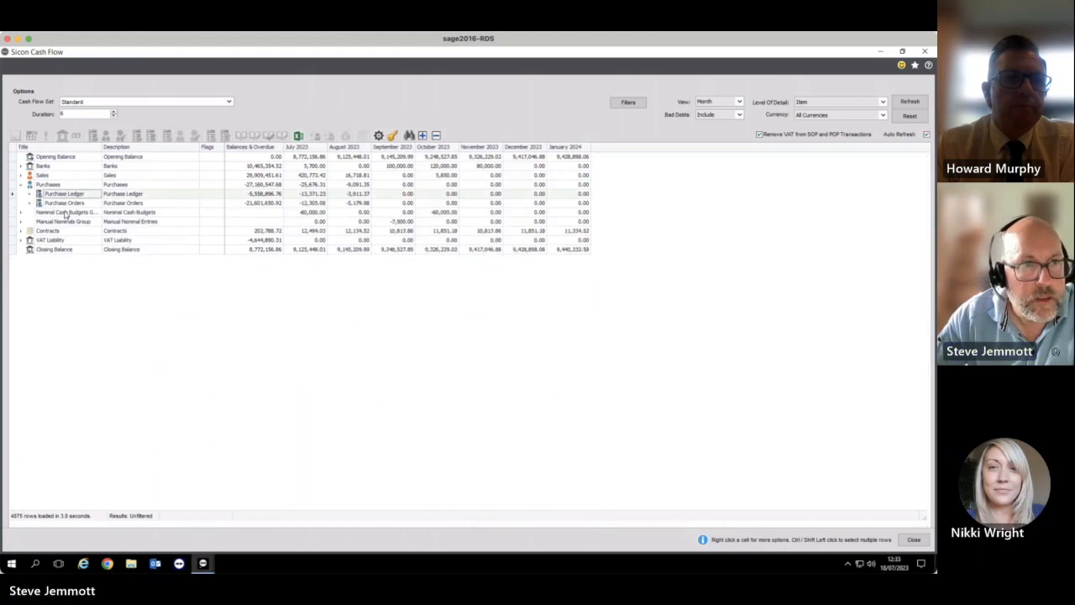
click(31, 204)
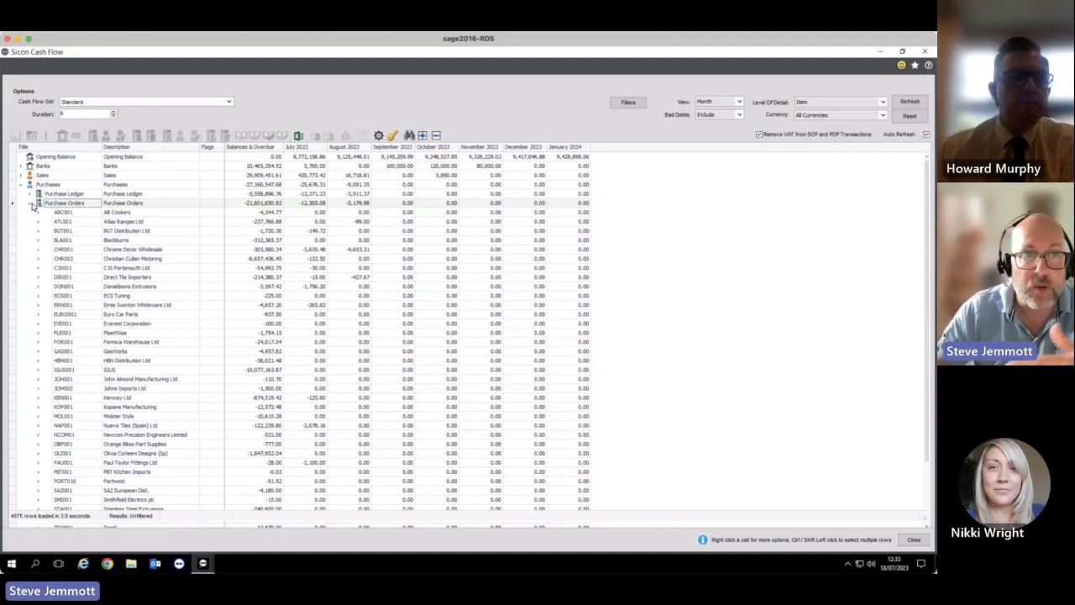
click(31, 205)
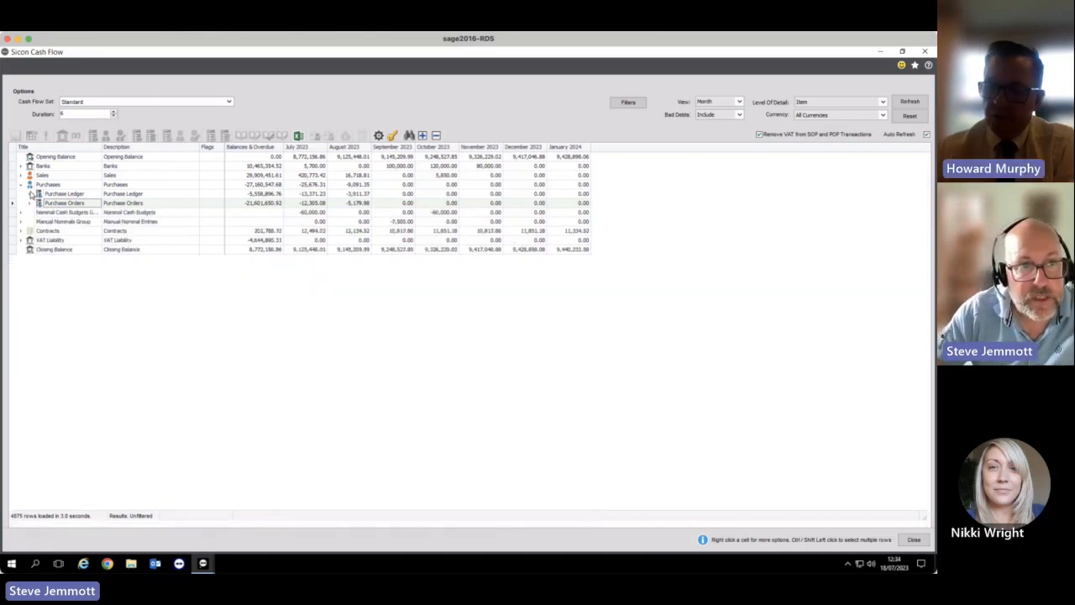
Step: Reopen Ernie Swinton Whiteware Ltd in the Purchase Ledger and check the transaction details of rescheduled invoice 0001528
click(30, 194)
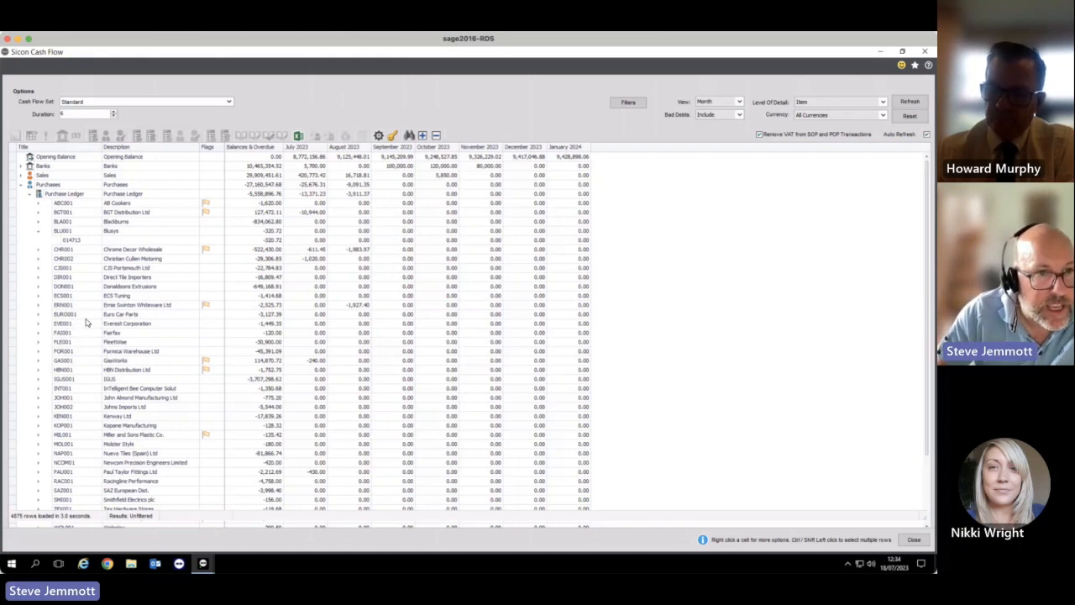
click(40, 306)
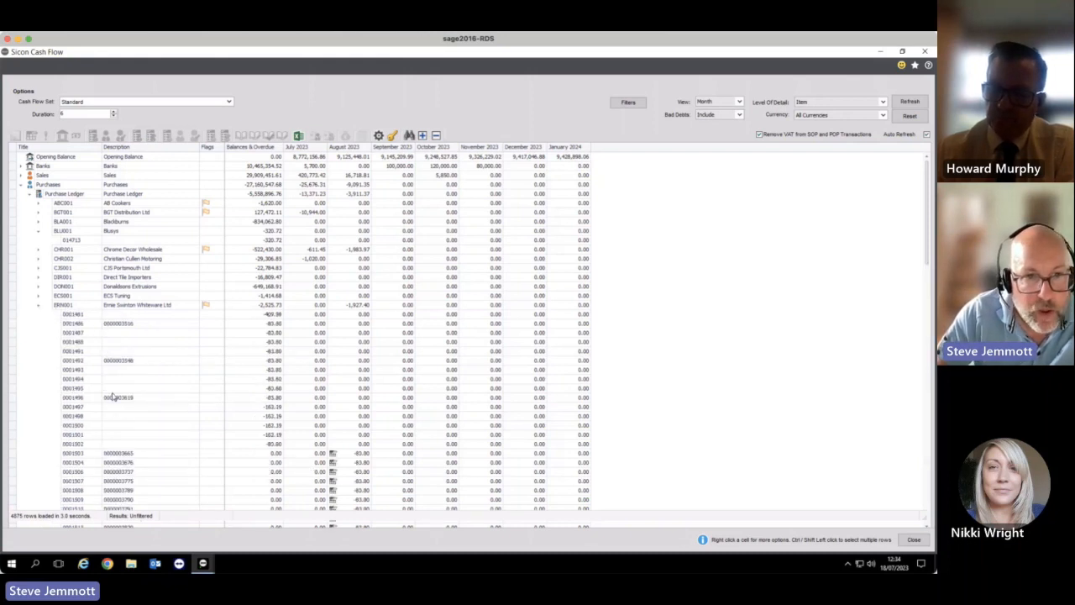
scroll(112, 393, down, 10)
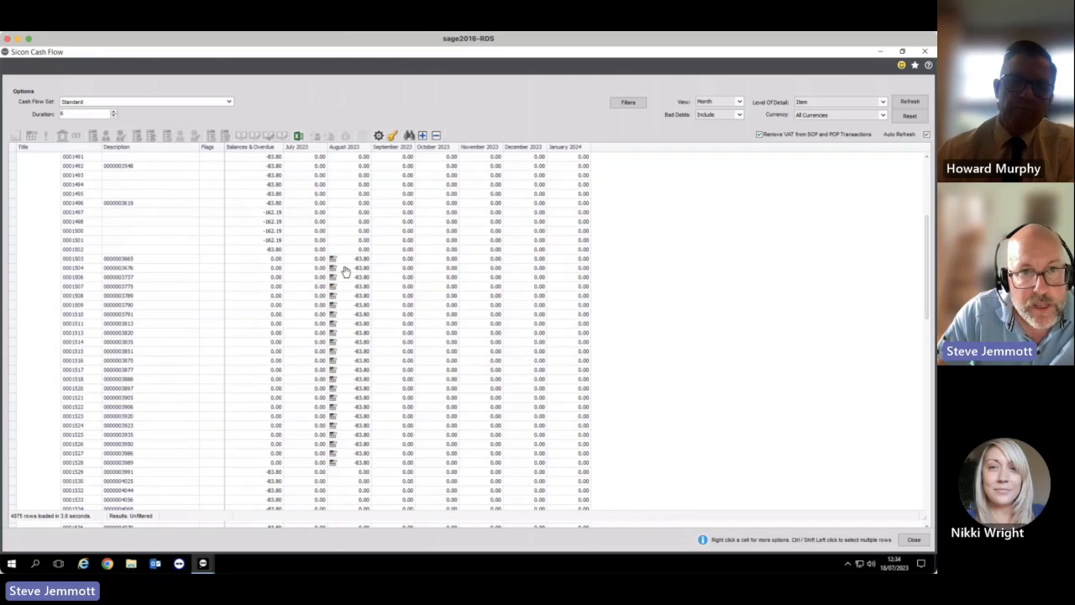
click(346, 266)
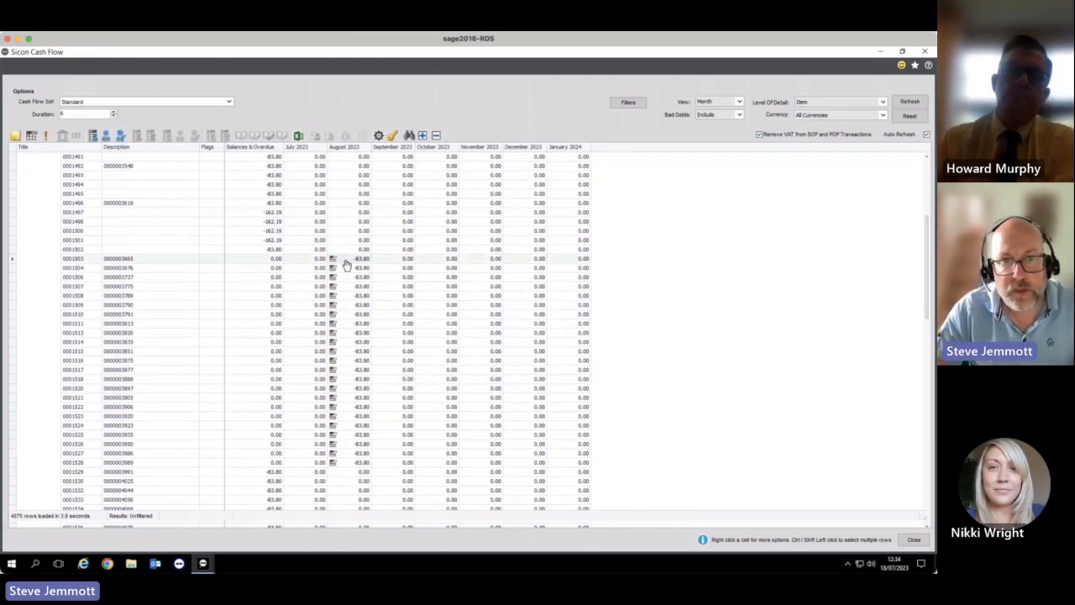
mouse_move(348, 467)
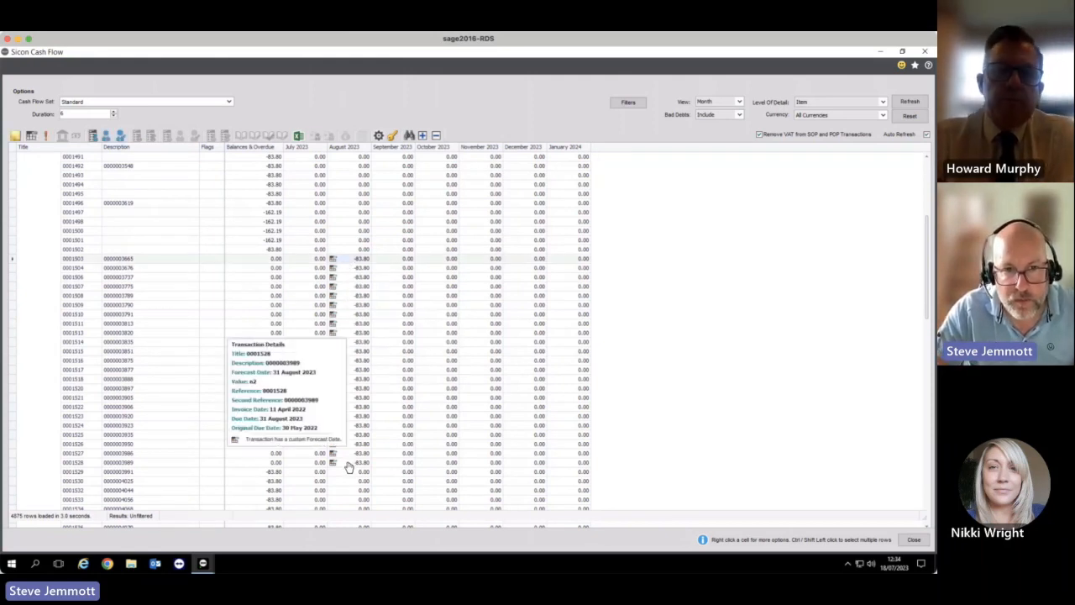
Step: Set the forecast date of the overdue invoices 0001529 through 0001544 to 31 August 2023 and save it
click(279, 474)
scroll(280, 476, down, 4)
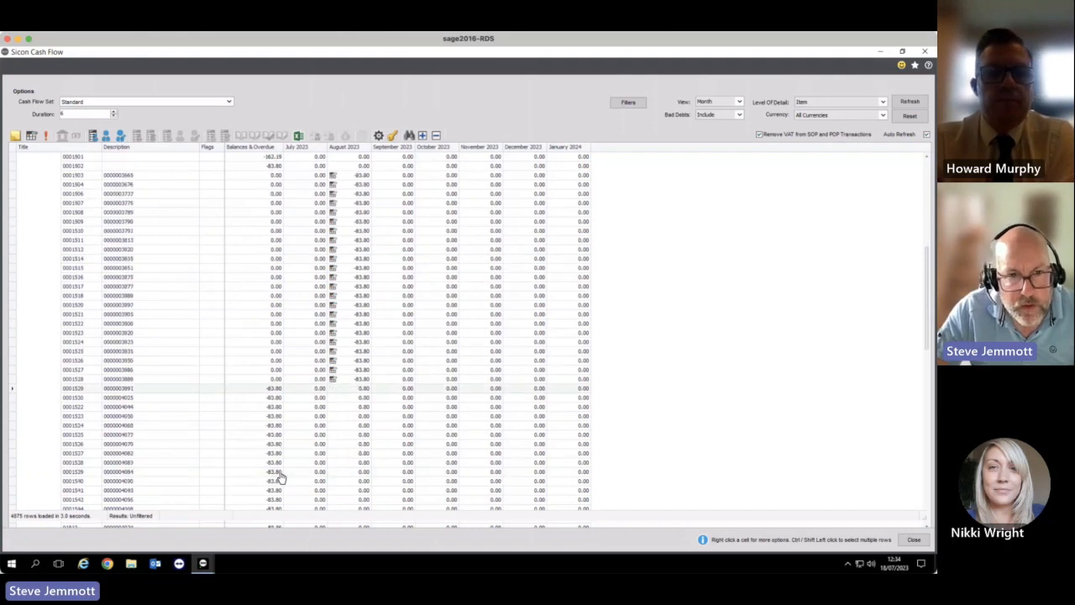
right_click(280, 469)
shift+click(272, 485)
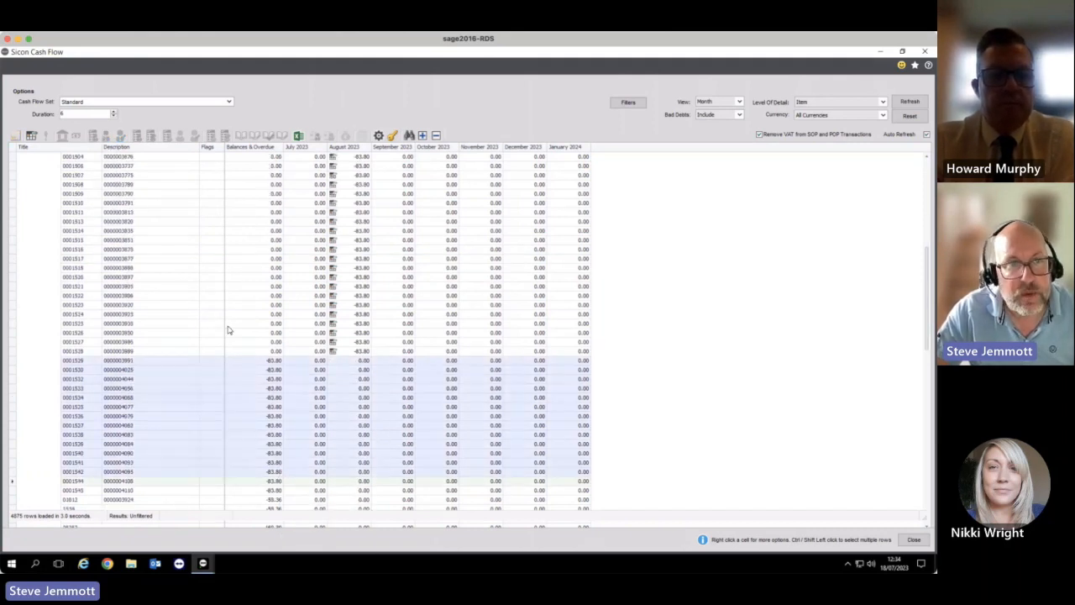
click(31, 134)
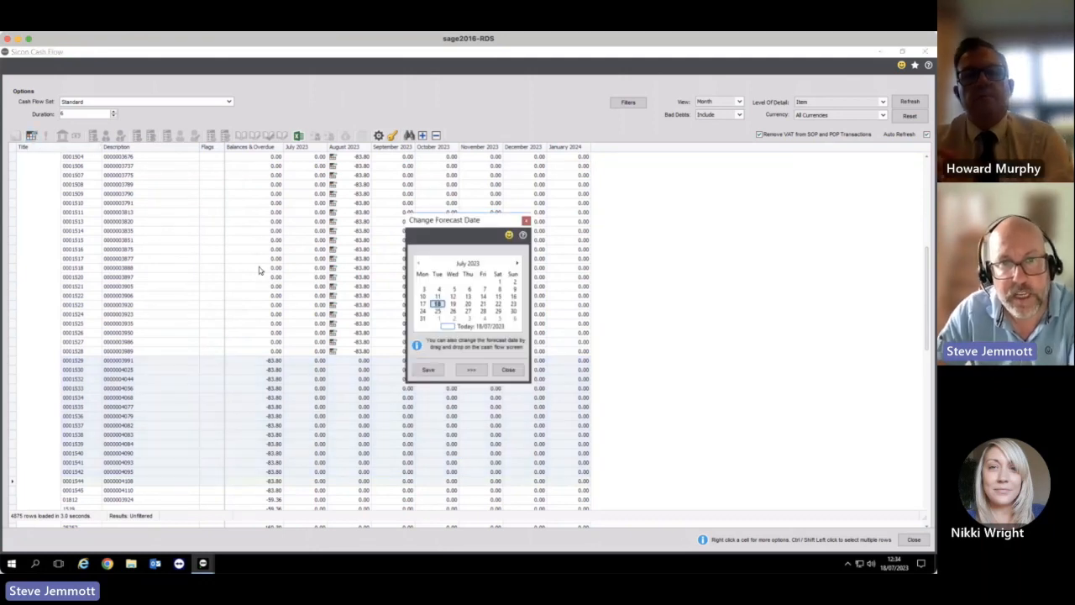
click(517, 263)
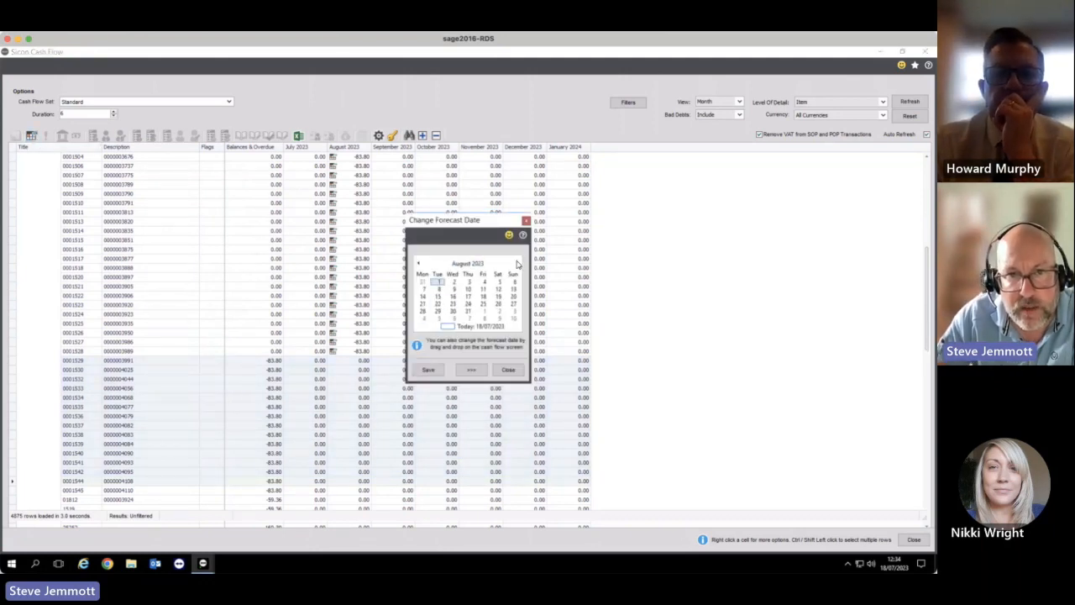
click(467, 311)
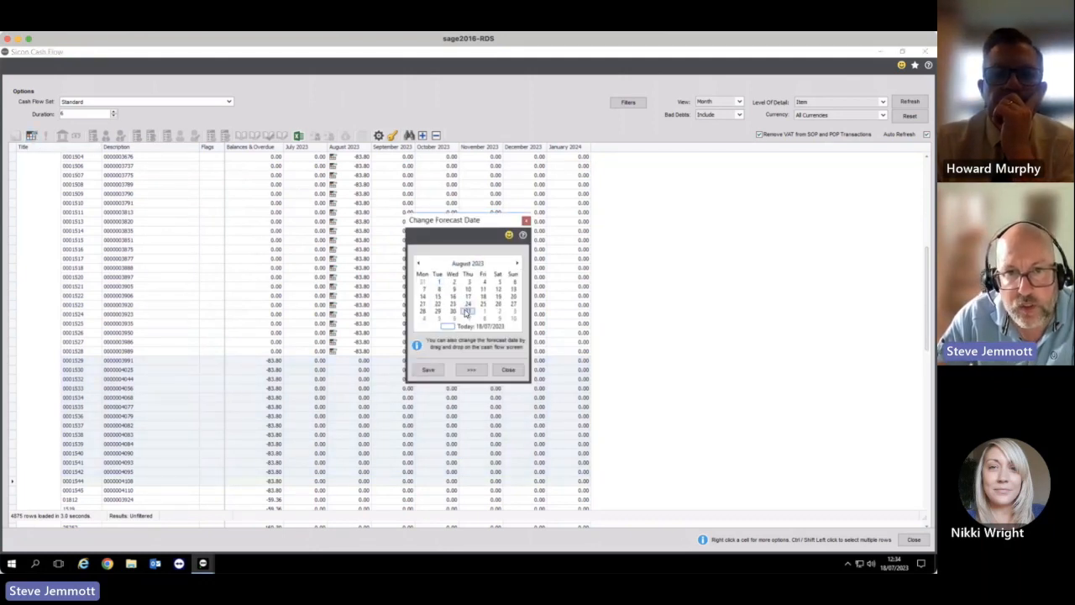
click(428, 370)
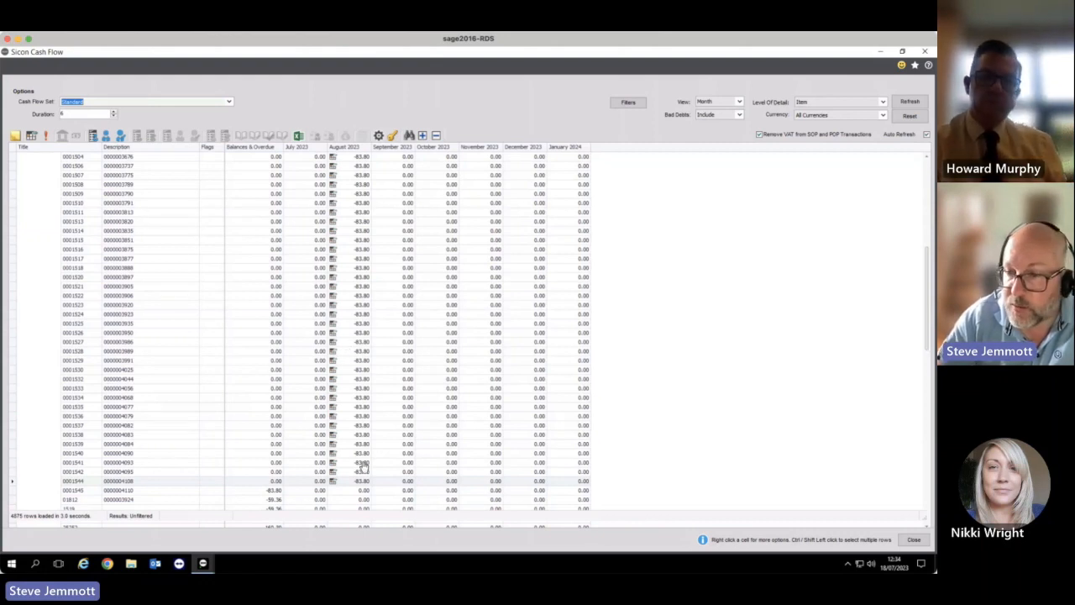
mouse_move(363, 466)
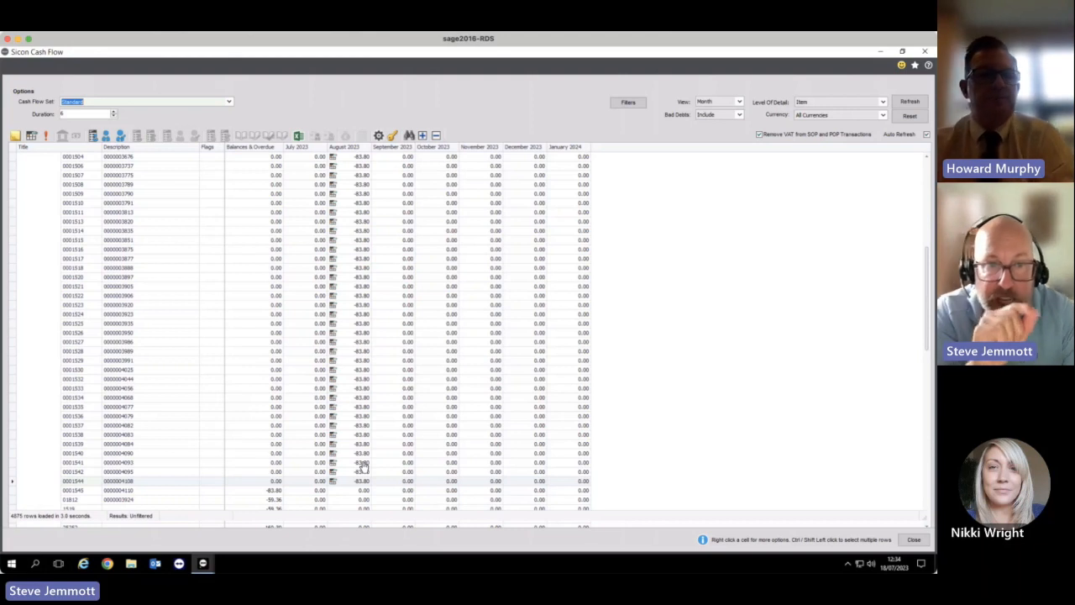
Step: View the supplier transaction for overdue invoice 0001545, check its forecast date field and close the enquiry
click(275, 492)
right_click(275, 493)
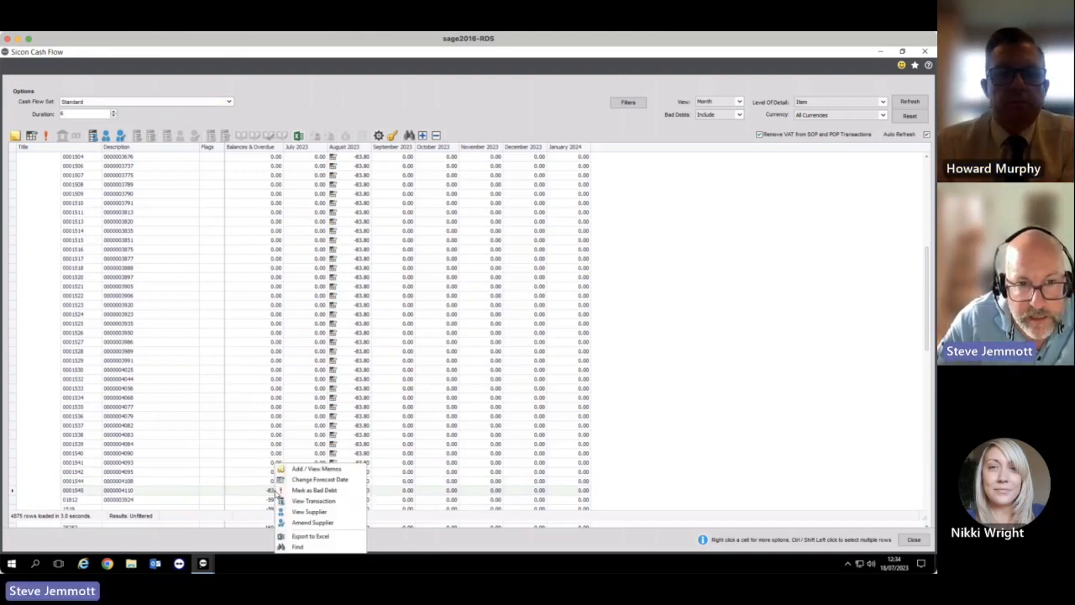
click(303, 489)
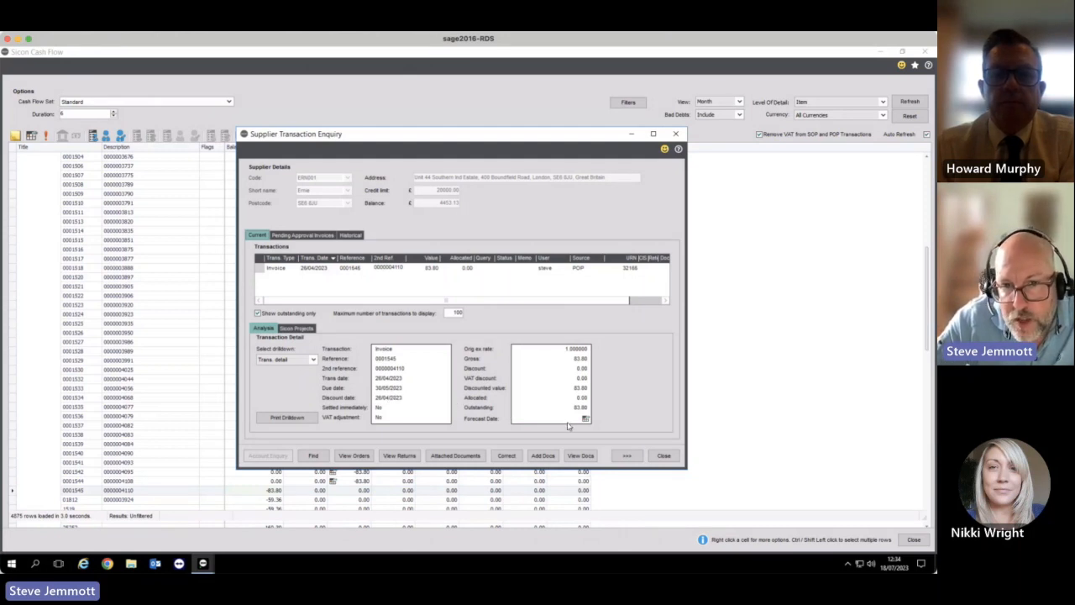
click(664, 456)
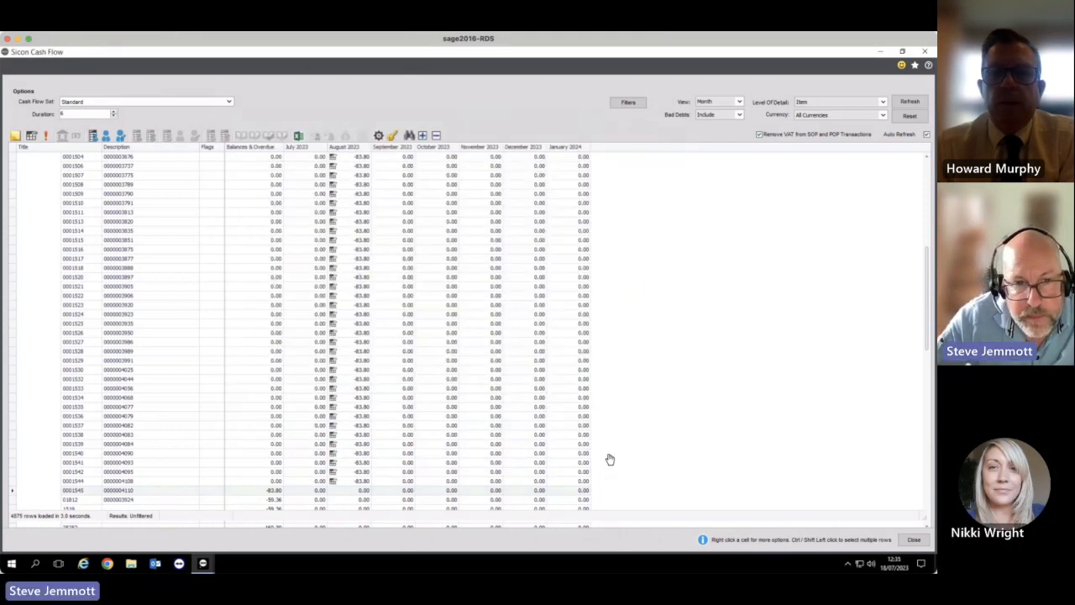
Step: Move overdue invoice 0001545 into August 2023 directly on the forecast, with 31 August 2023 as its saved forecast date
mouse_move(273, 496)
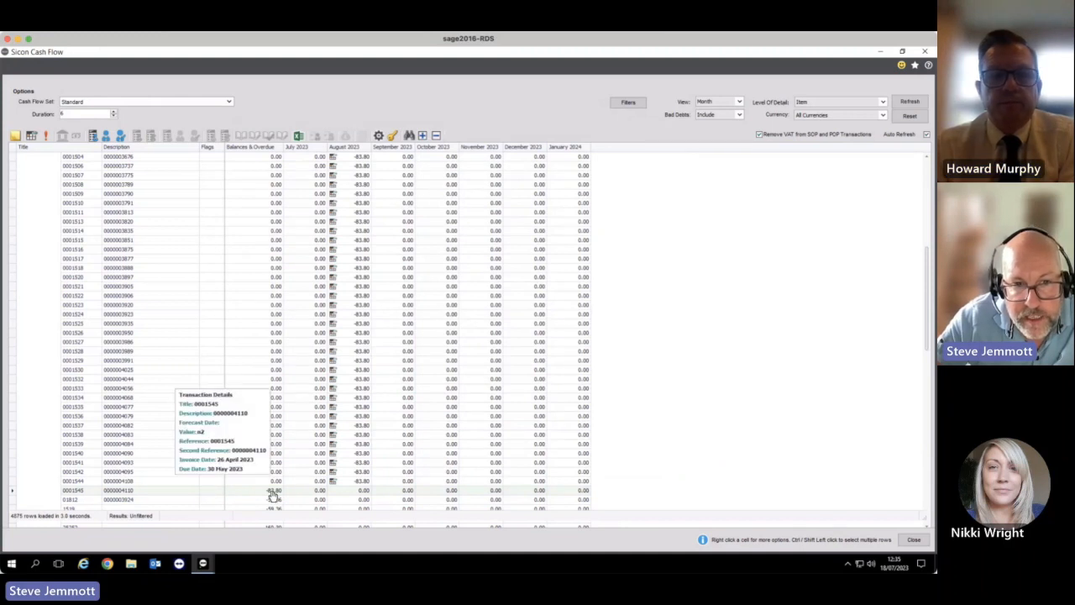
drag(273, 494, 343, 495)
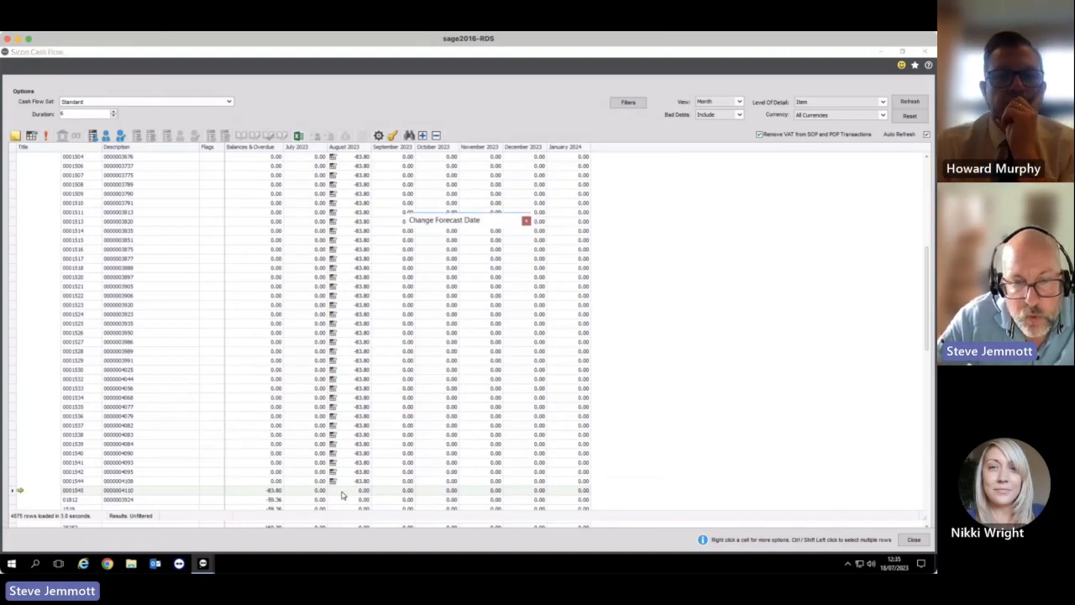
click(468, 313)
click(427, 370)
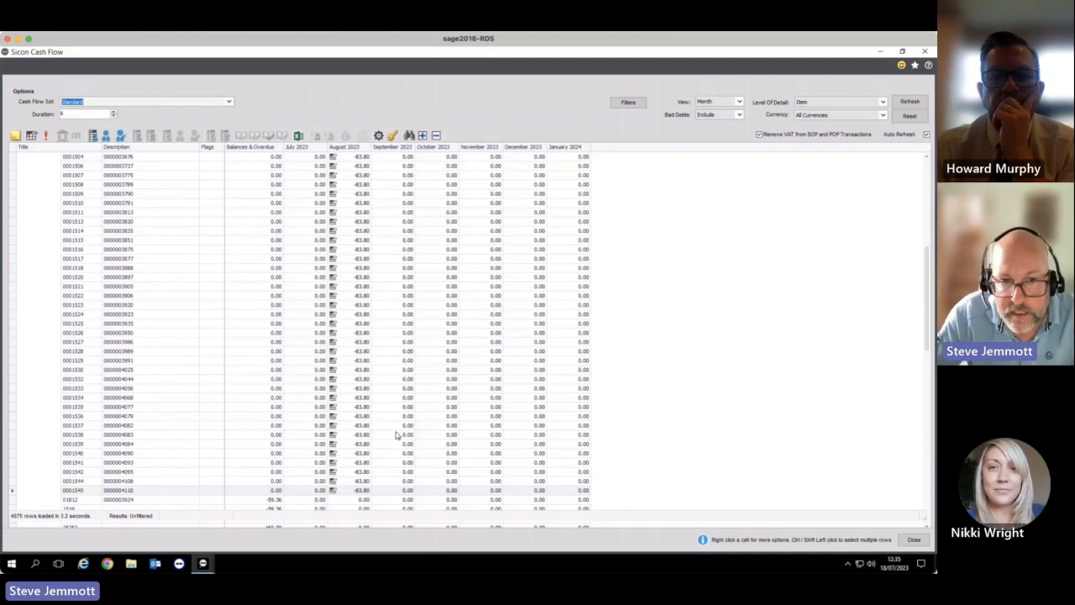
Step: Open the supplier transaction for invoice 0001545 from the forecast and show its memo drilldown
right_click(359, 490)
click(380, 499)
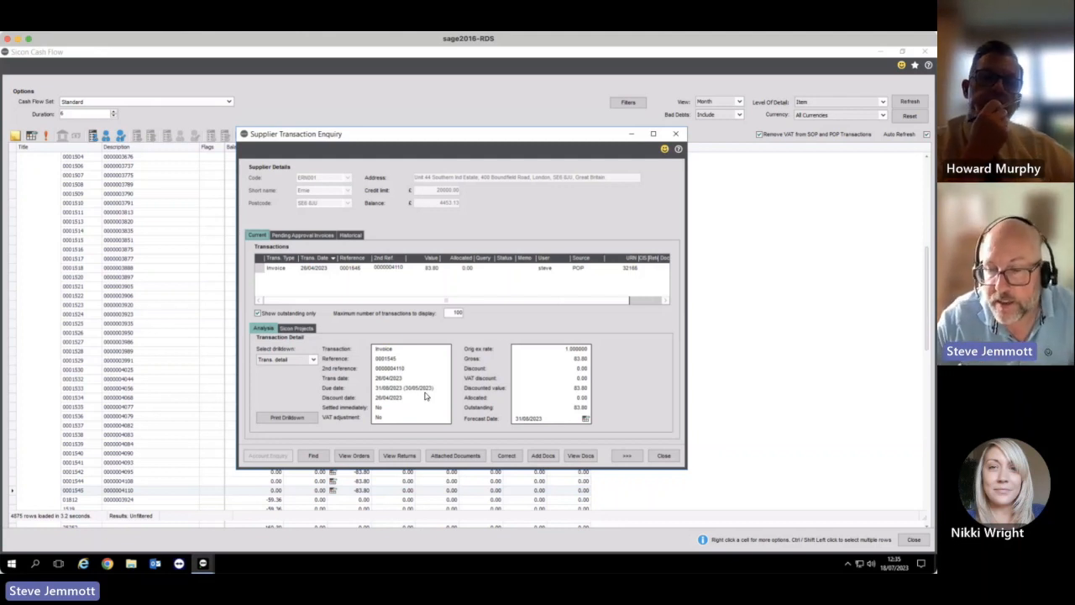
click(302, 360)
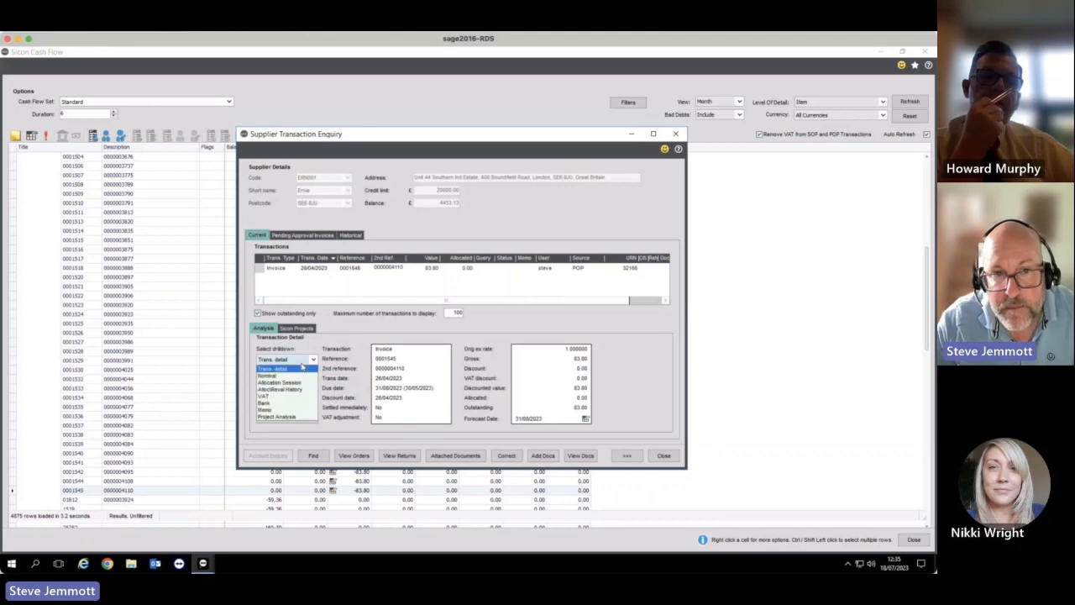
click(296, 409)
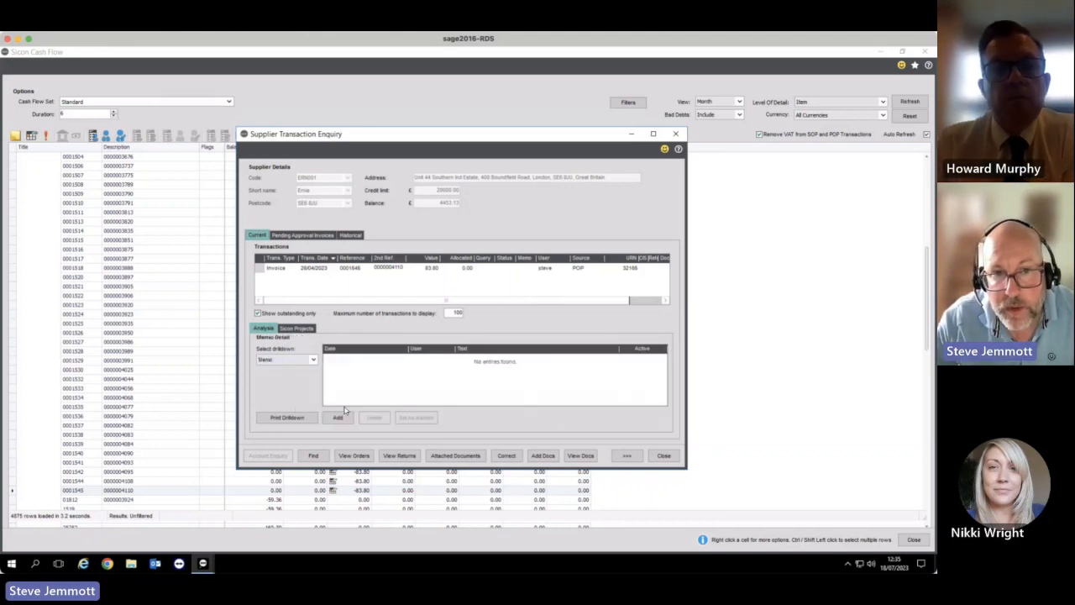
Step: Add the memo "This is a memo" to invoice 0001545, close the enquiry and refresh the forecast
click(340, 417)
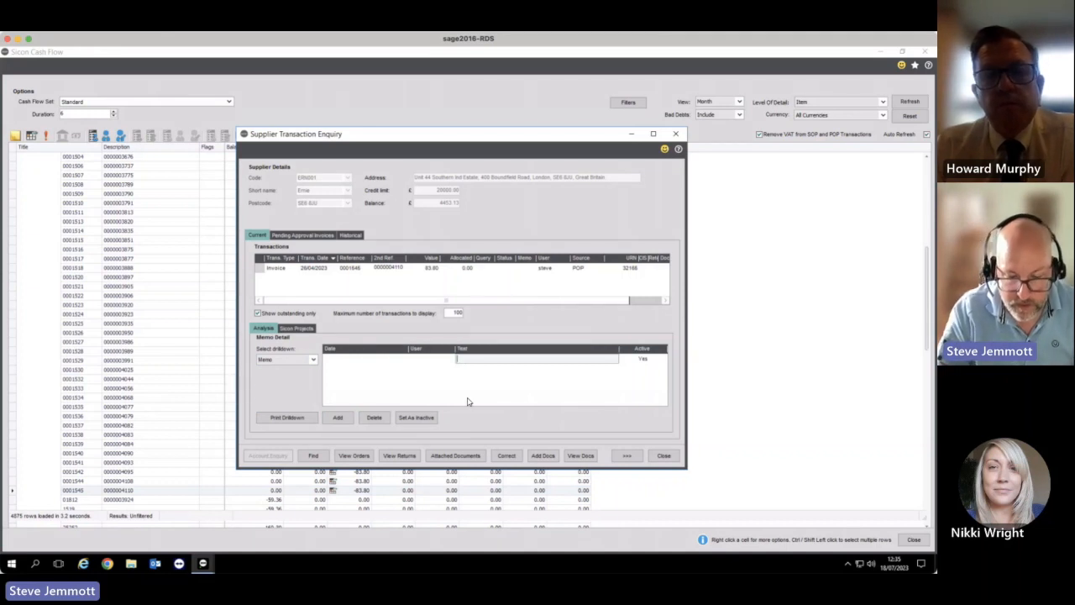
text(This is a m)
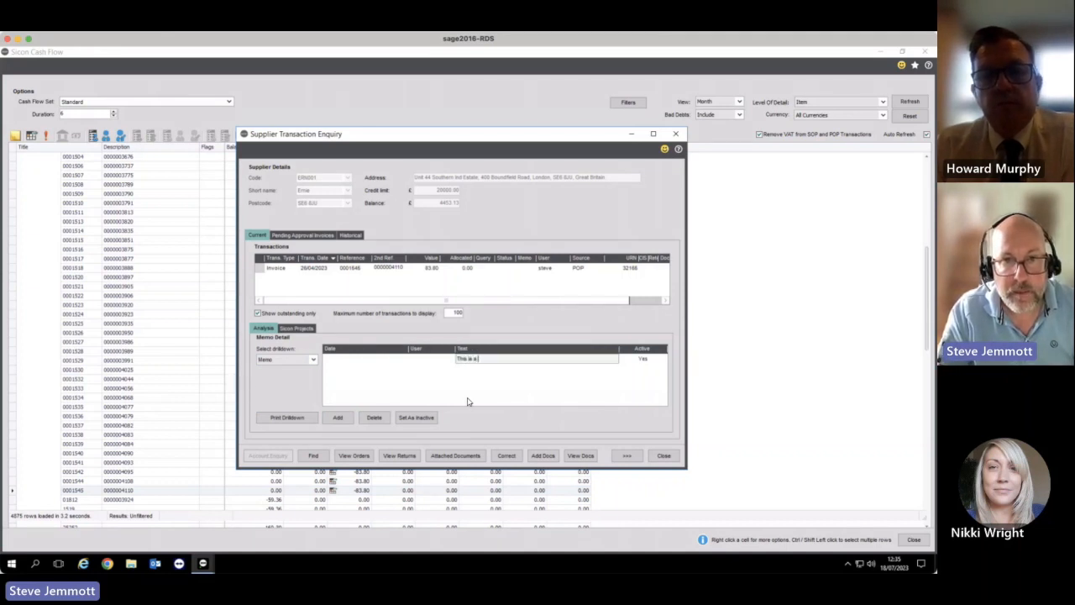
key(BackSpace)
key(BackSpace)
key(BackSpace)
key(BackSpace)
key(BackSpace)
text(s)
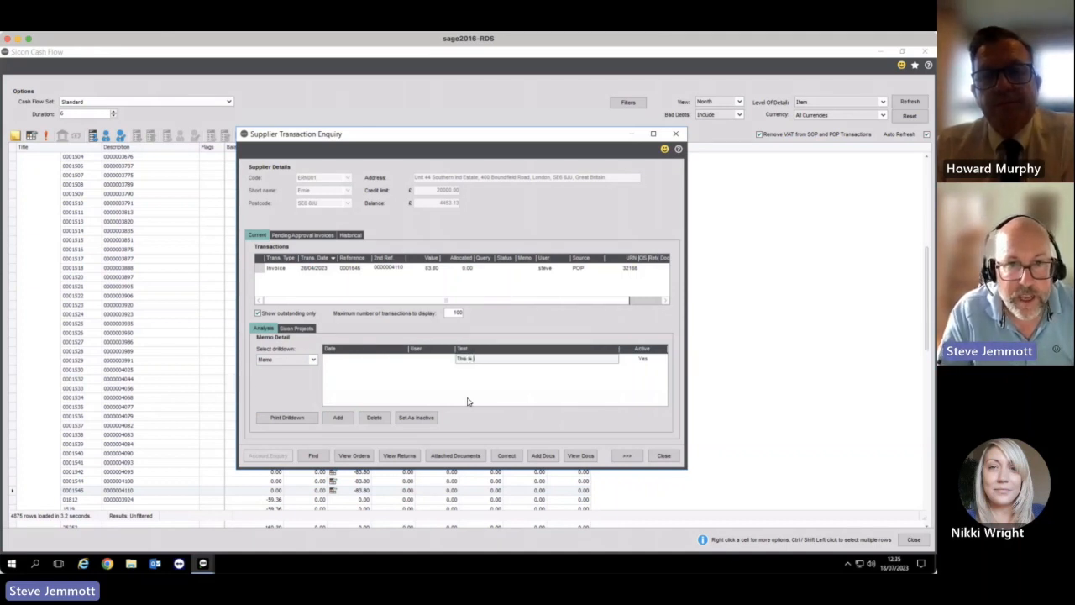
text( a memo)
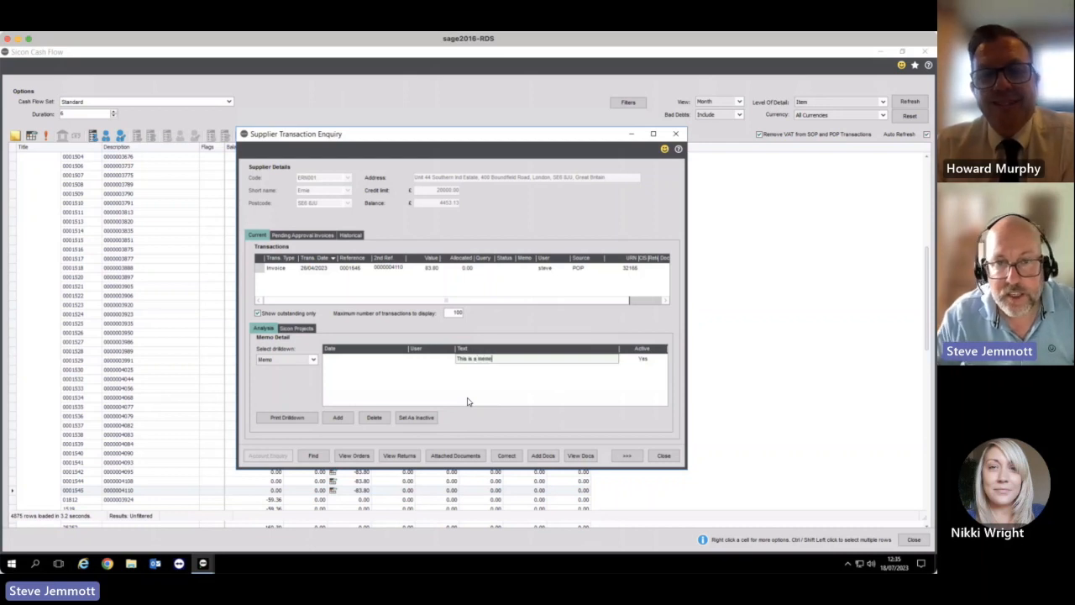
click(662, 457)
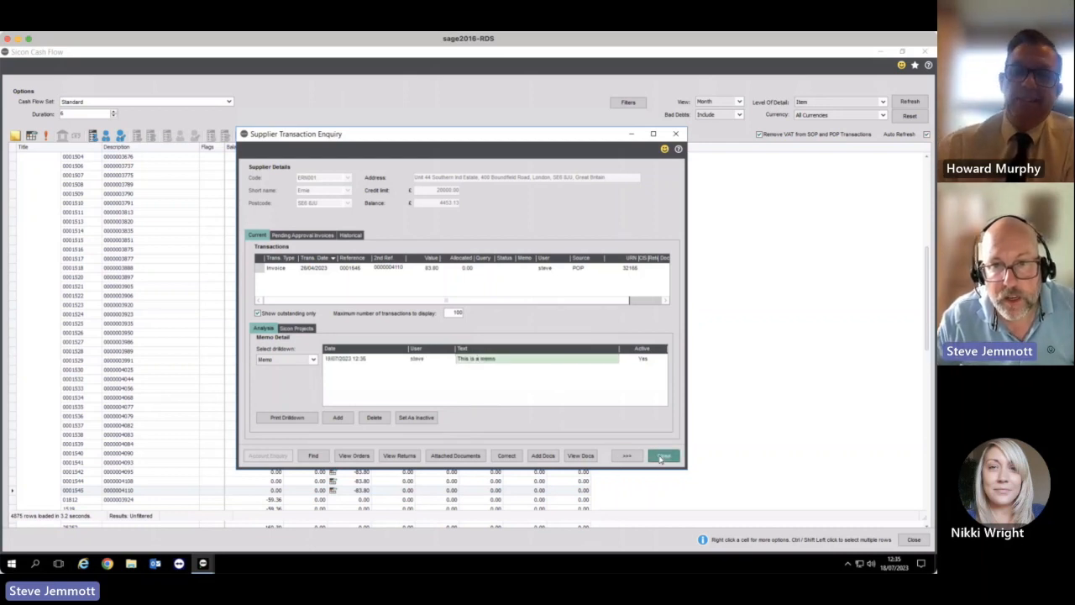
click(910, 102)
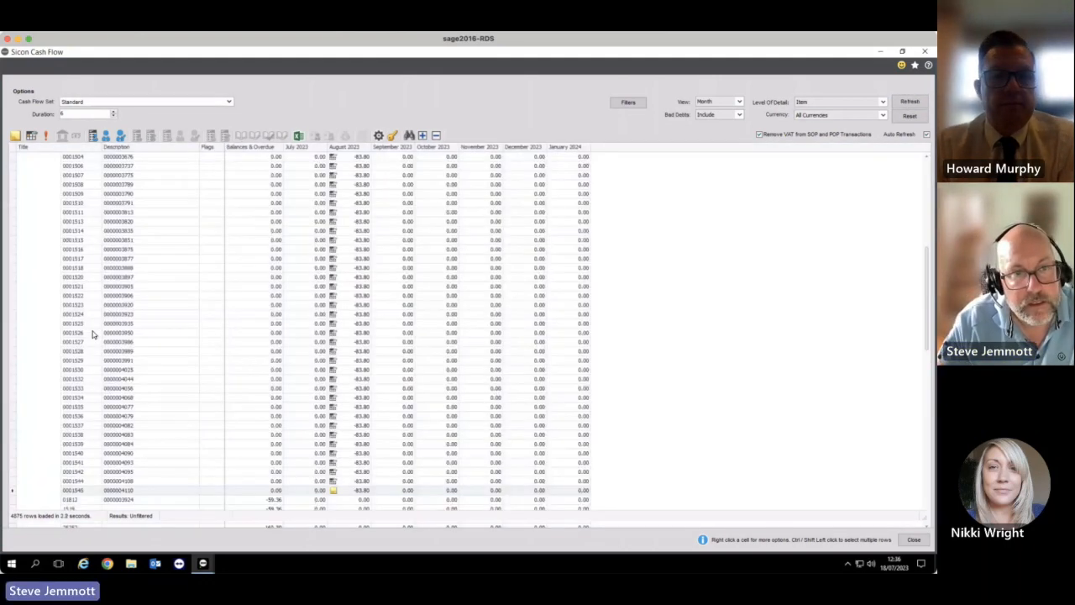
Step: Check the transaction details and memos of invoice 0001545 directly from the forecast and close the memo list
mouse_move(333, 495)
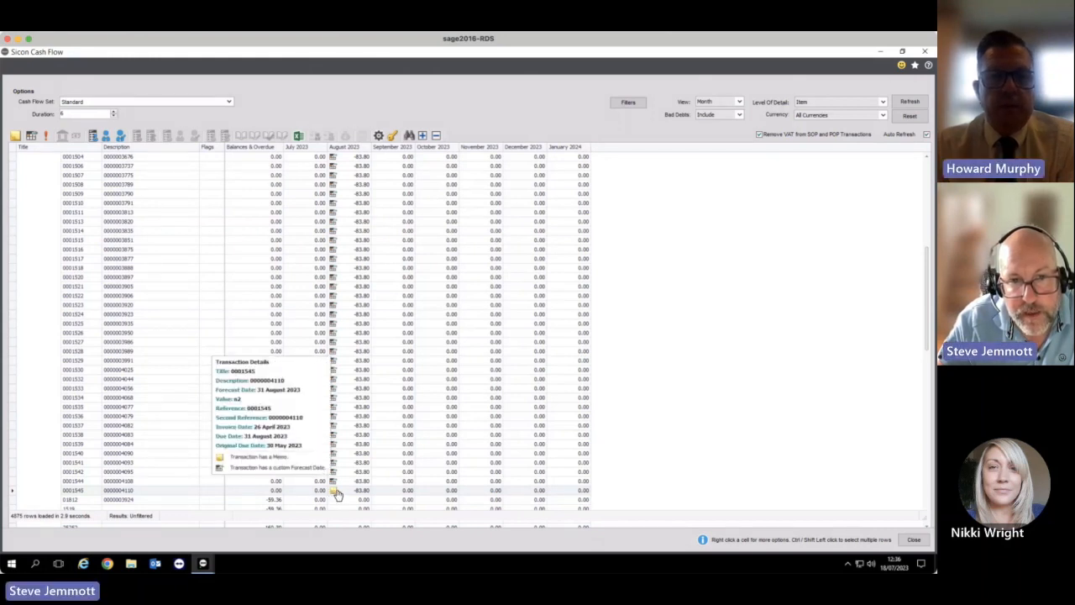
right_click(337, 495)
click(374, 478)
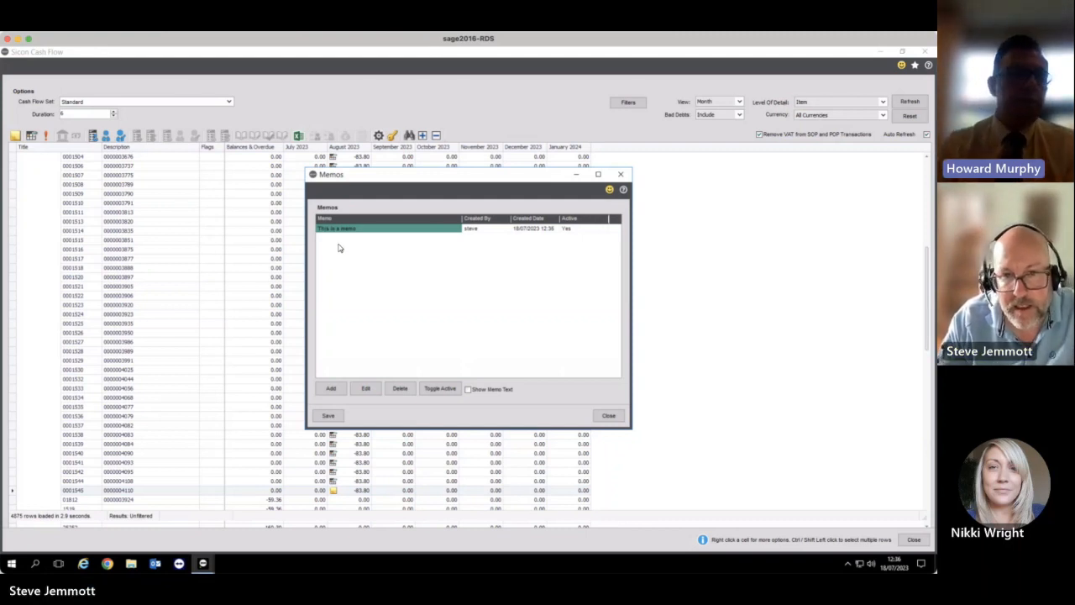
click(610, 417)
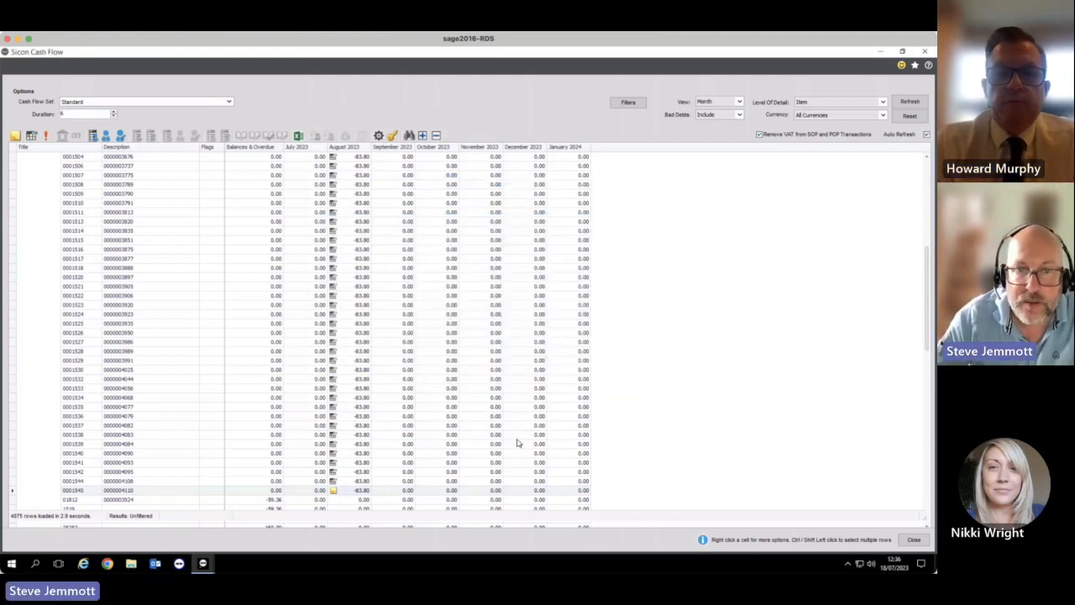
Step: Review the actions available for invoice 0001545 and collapse the Ernie Swinton Whiteware Ltd, Purchase Ledger and Purchases groups
right_click(343, 491)
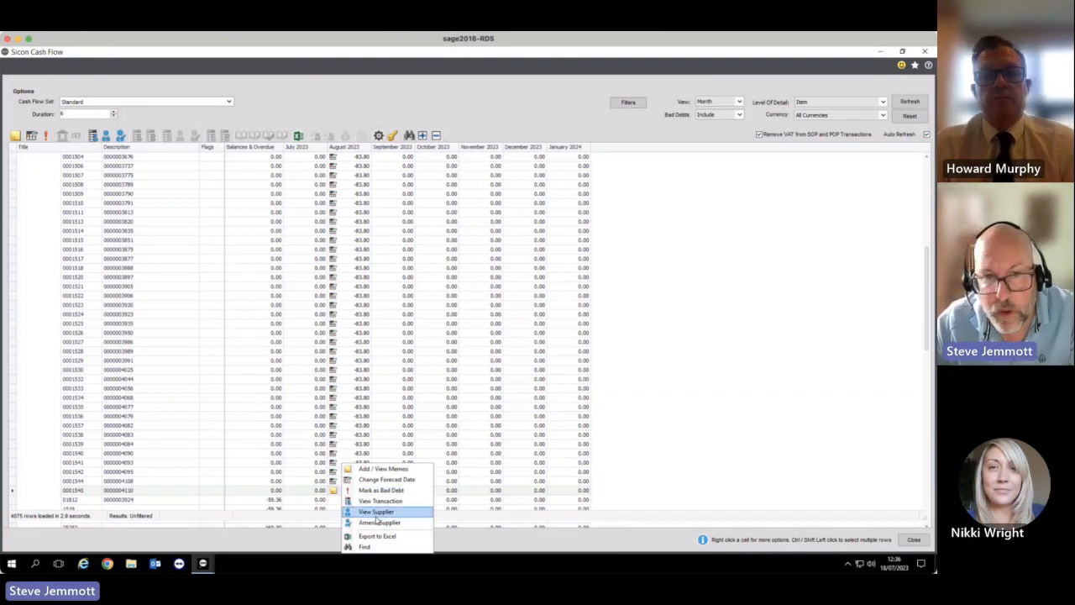
scroll(363, 359, up, 2)
scroll(363, 360, up, 10)
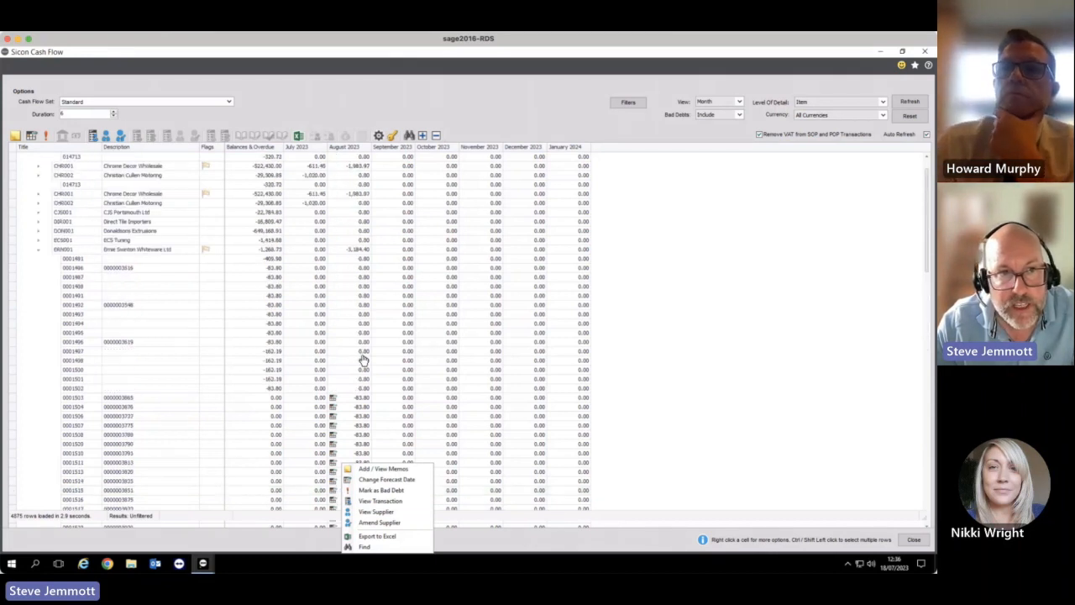
click(38, 305)
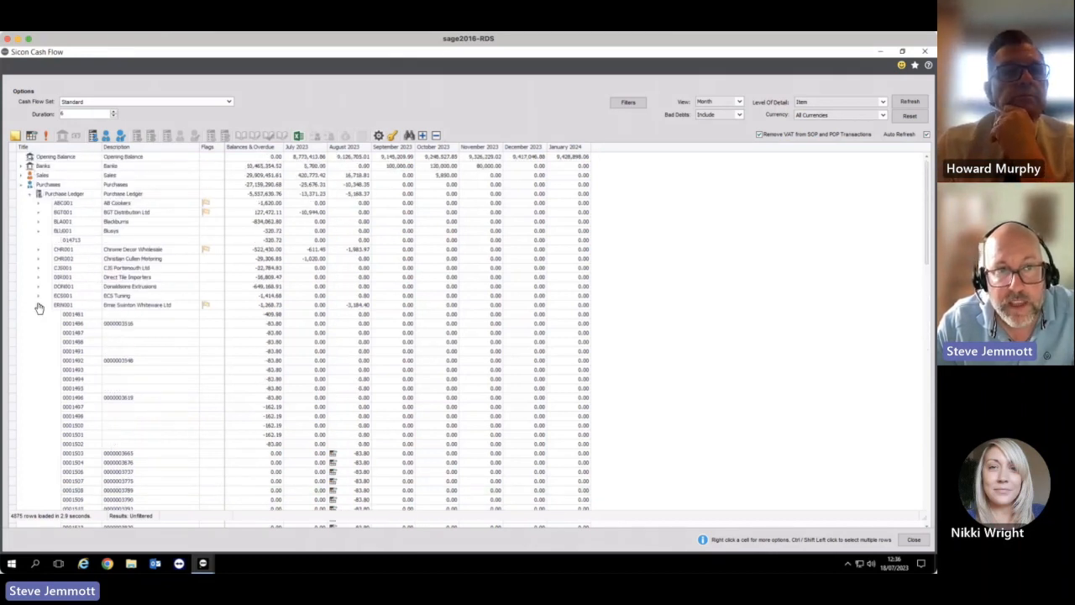
click(38, 305)
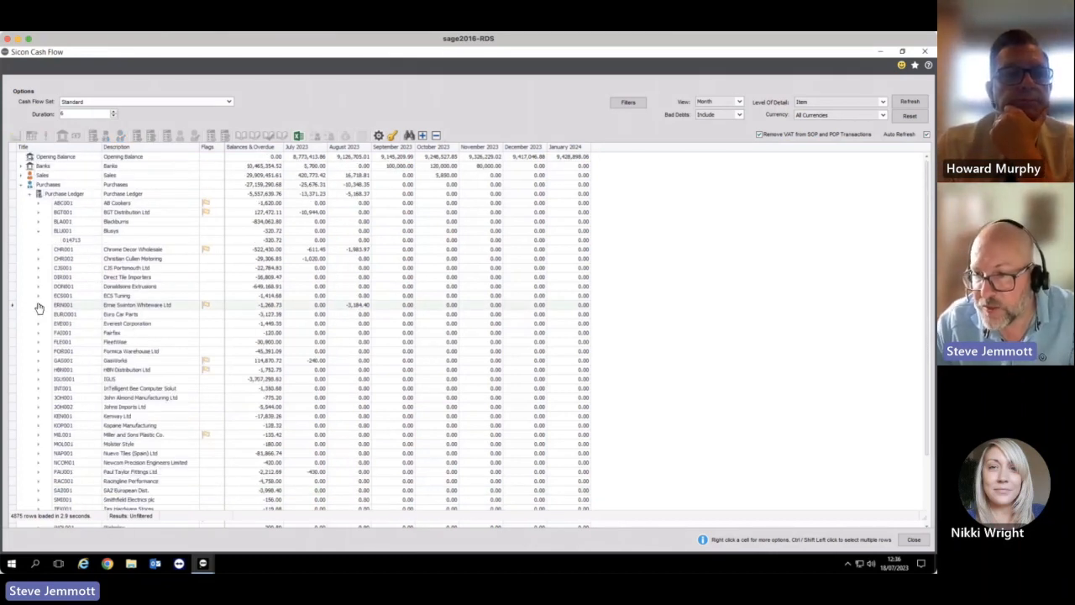
click(28, 193)
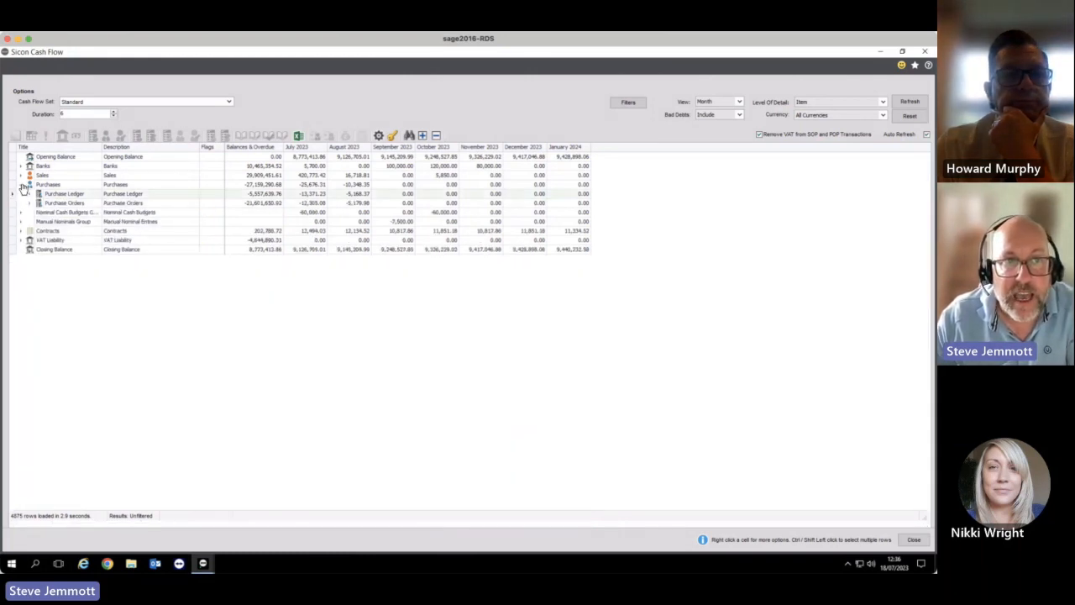
click(22, 185)
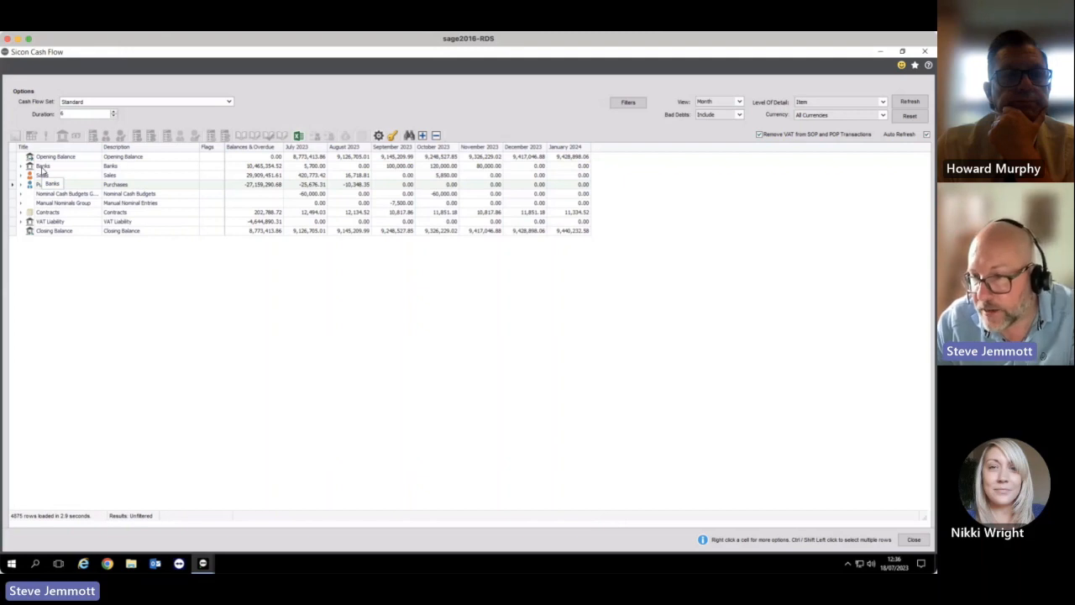
Step: Drill down in Sales Orders to the item lines of the first Quality Counts Kitchens order, and collapse Sales Orders again
click(23, 176)
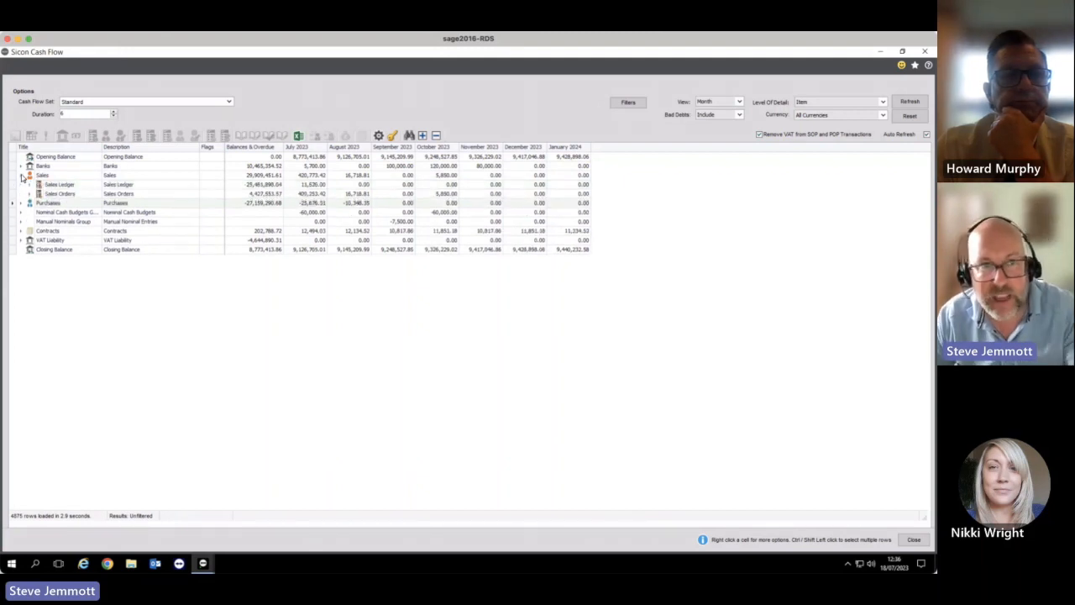
click(29, 194)
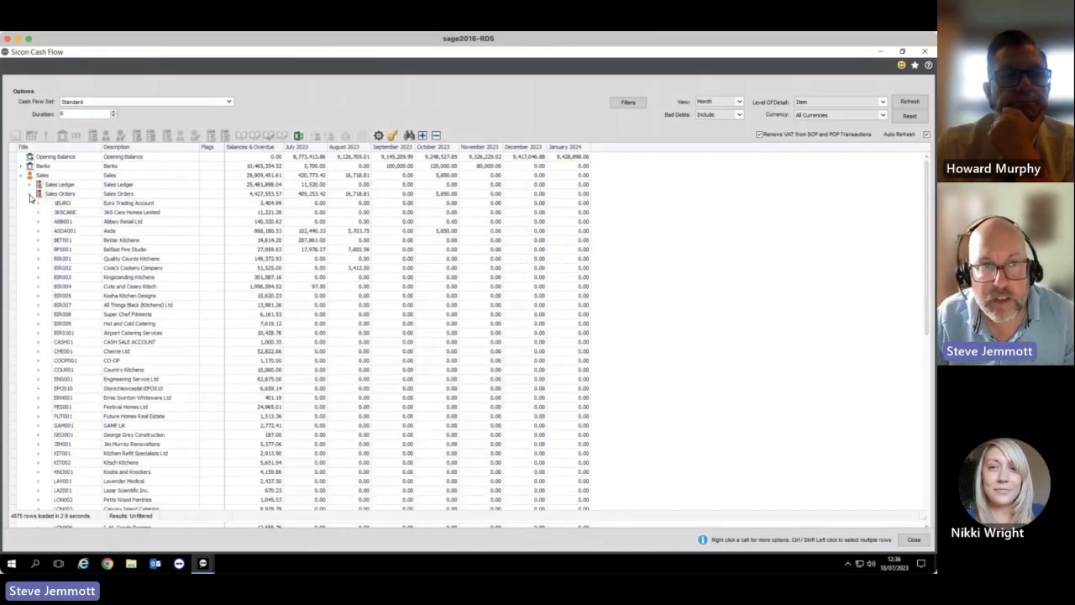
click(37, 259)
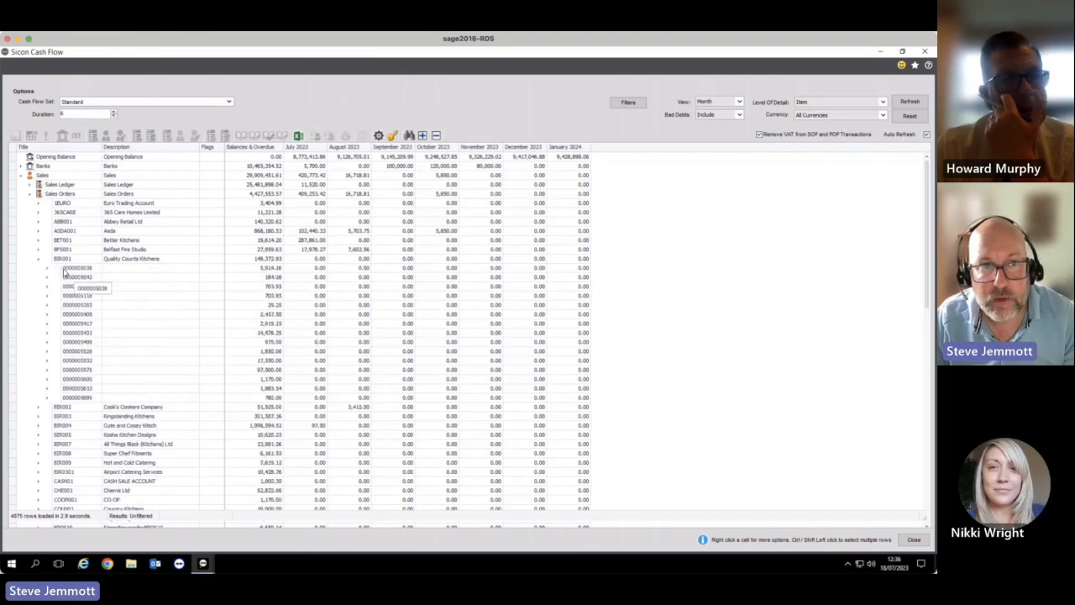
click(47, 268)
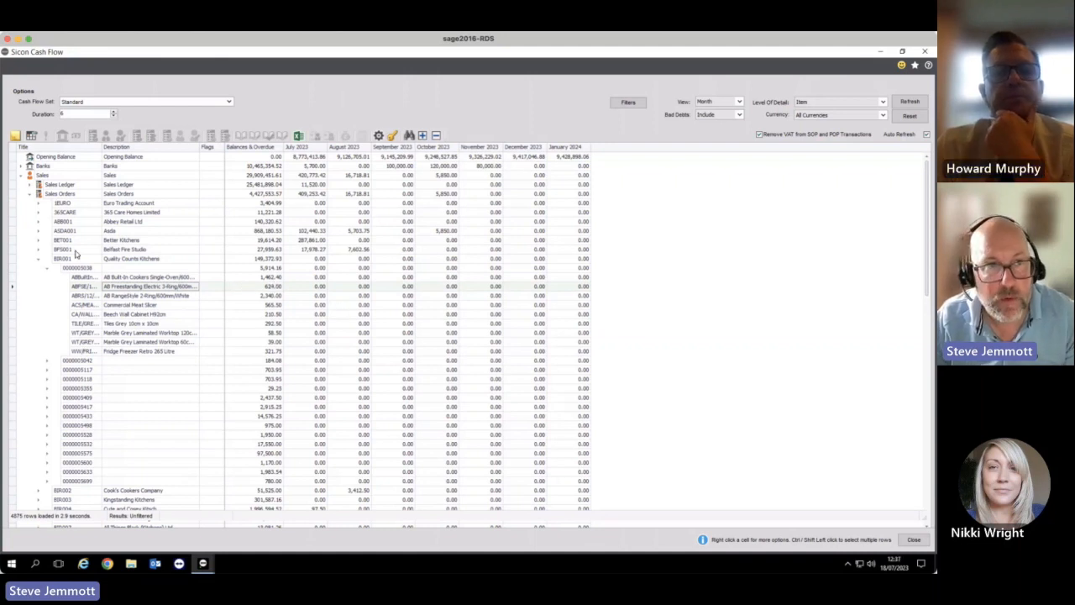
click(30, 194)
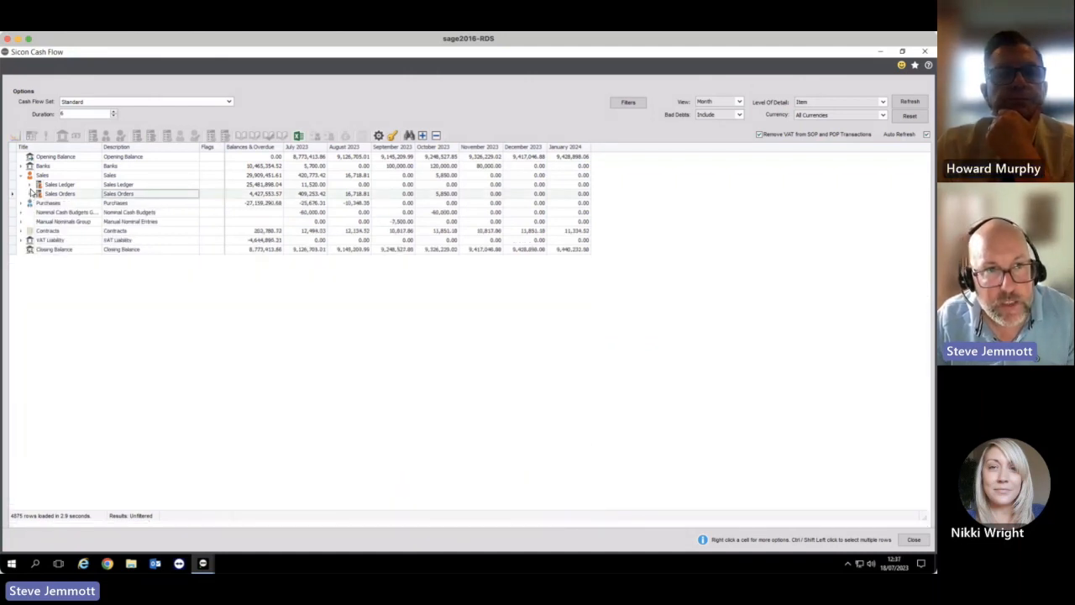
Step: Expand the Sales Ledger on the forecast and consult the legend explaining the transaction and trader flags
click(30, 184)
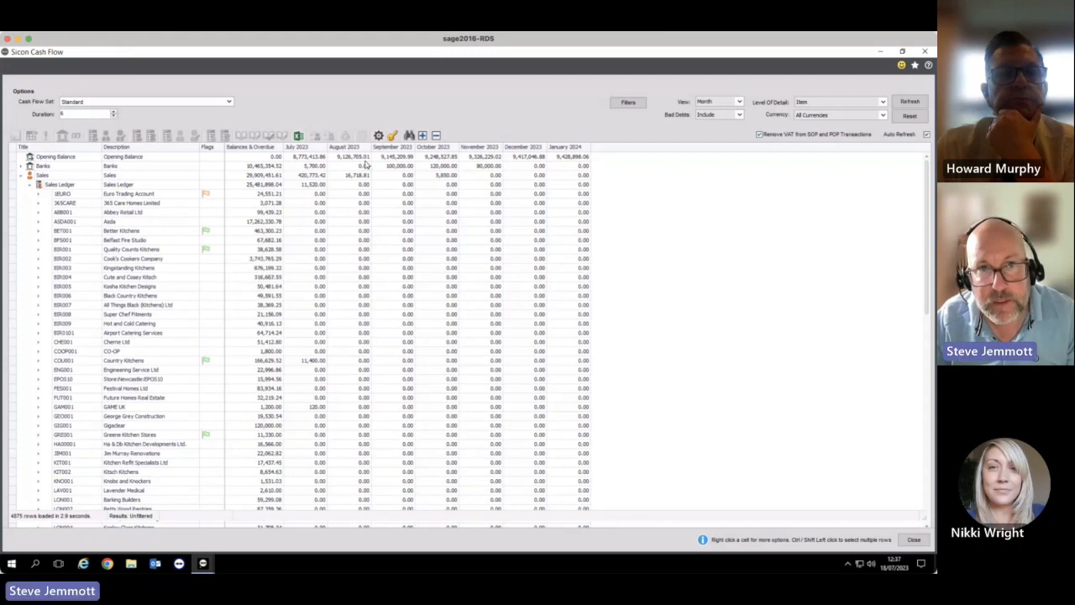
click(392, 137)
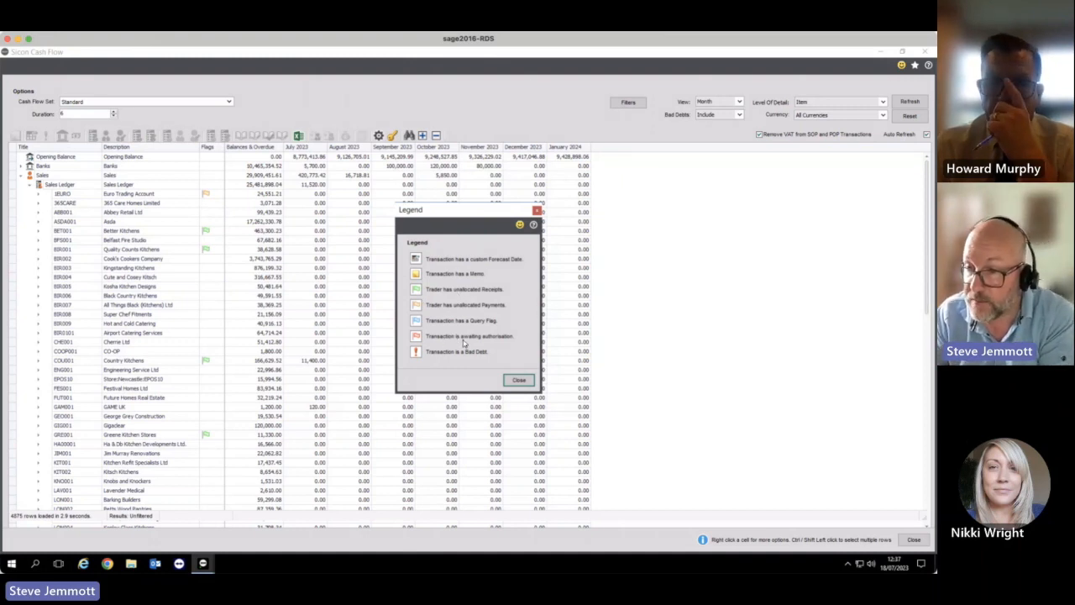
click(507, 380)
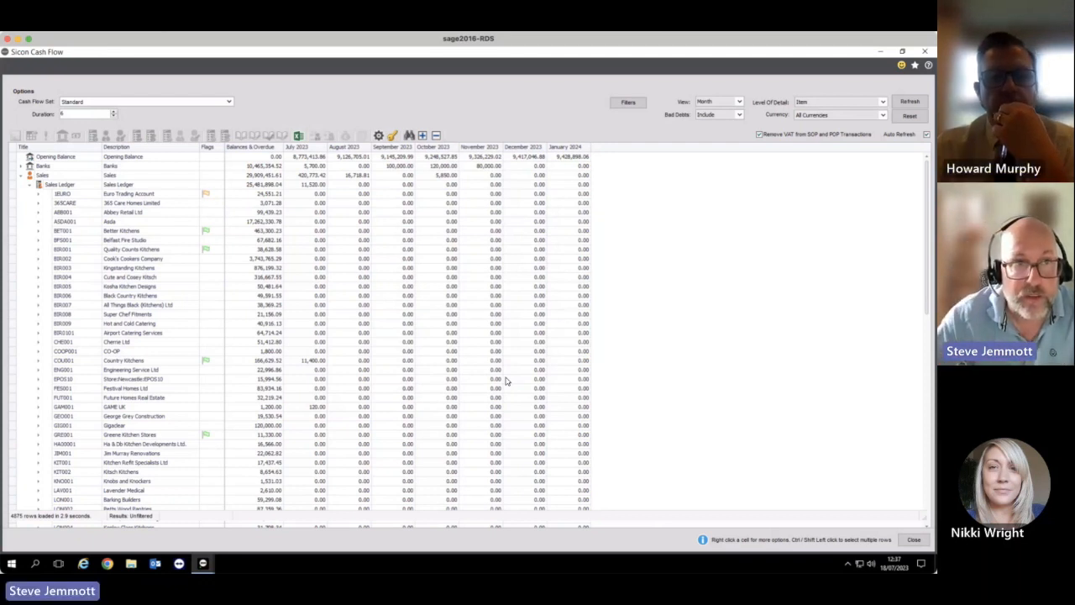
click(38, 222)
right_click(118, 224)
click(89, 223)
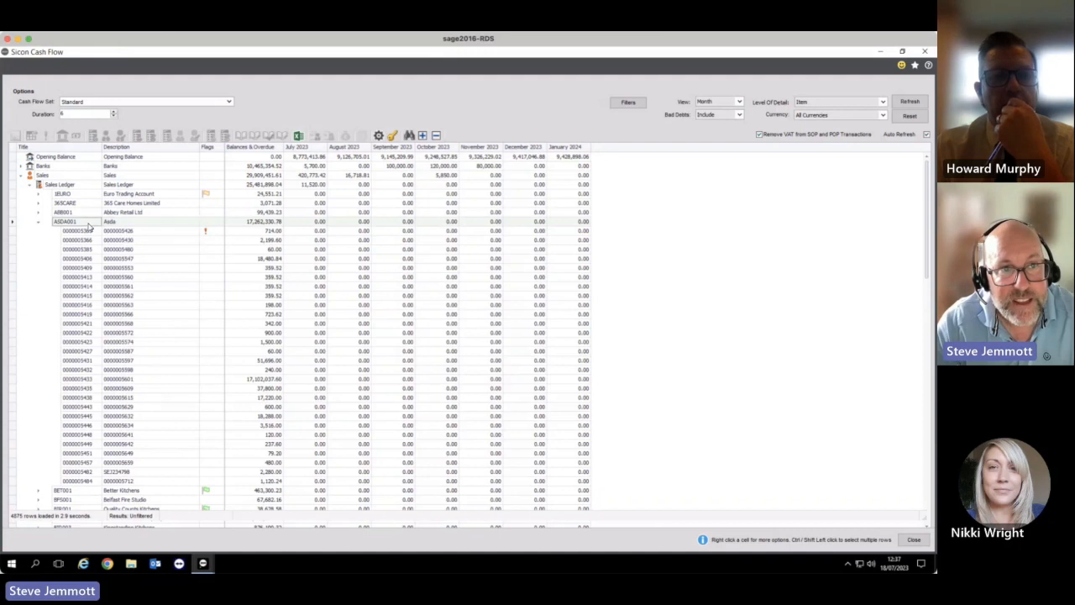
right_click(115, 233)
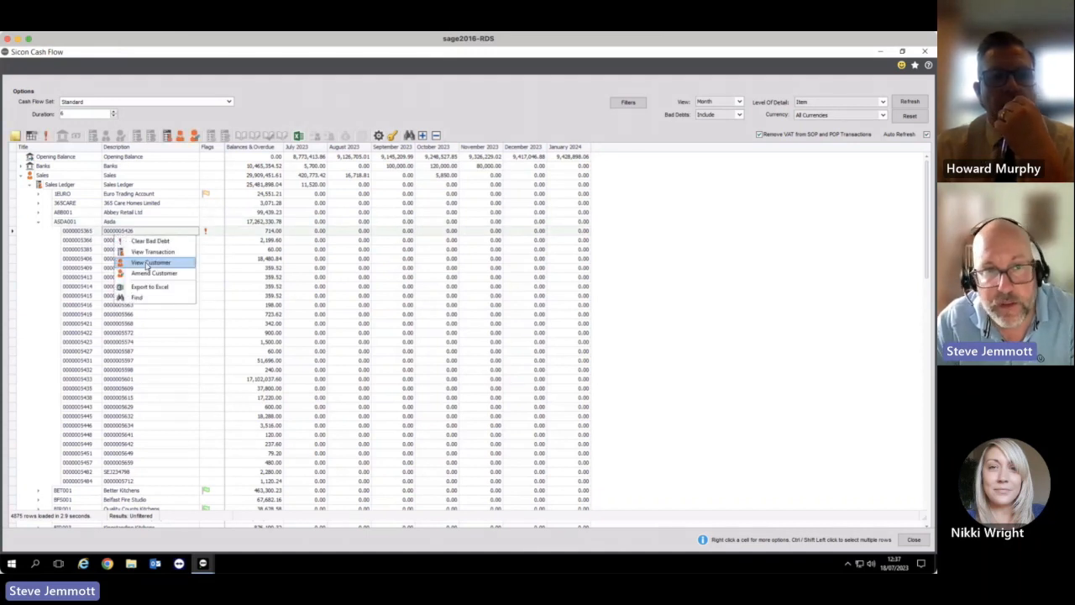
click(262, 237)
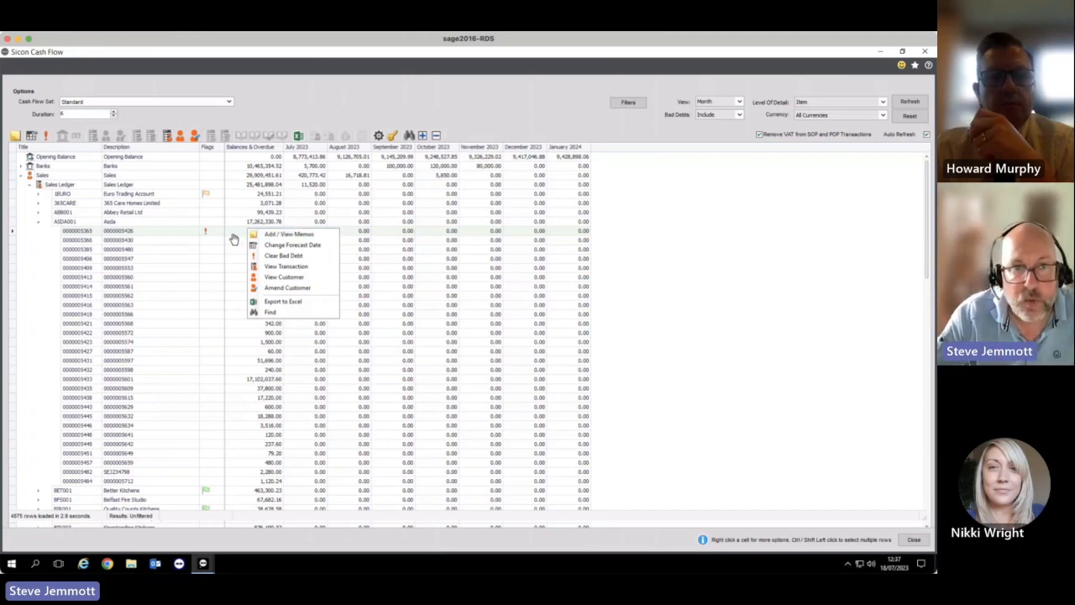
click(207, 243)
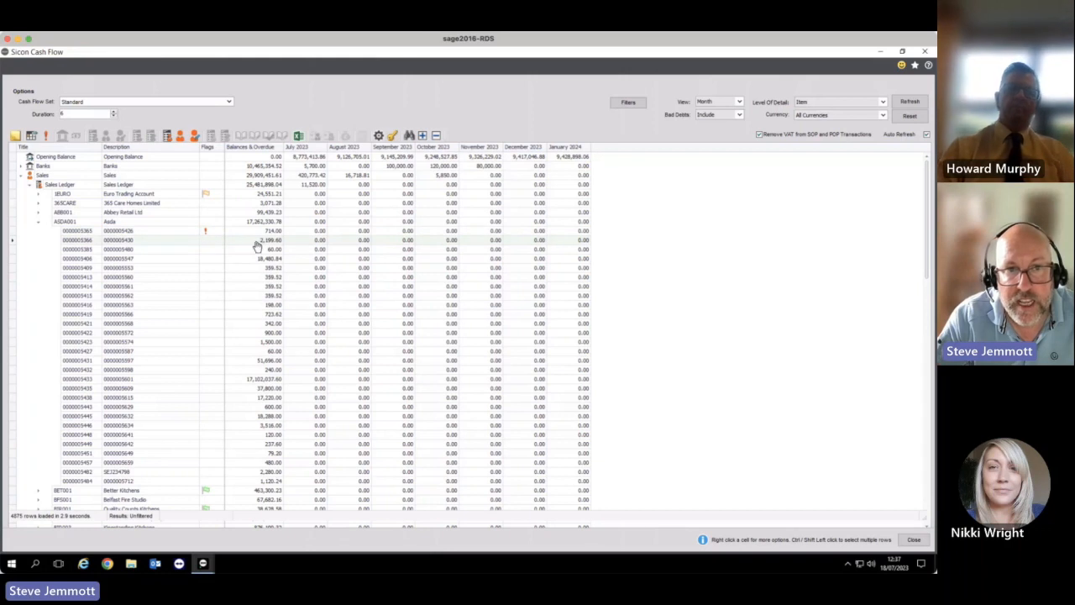
right_click(229, 241)
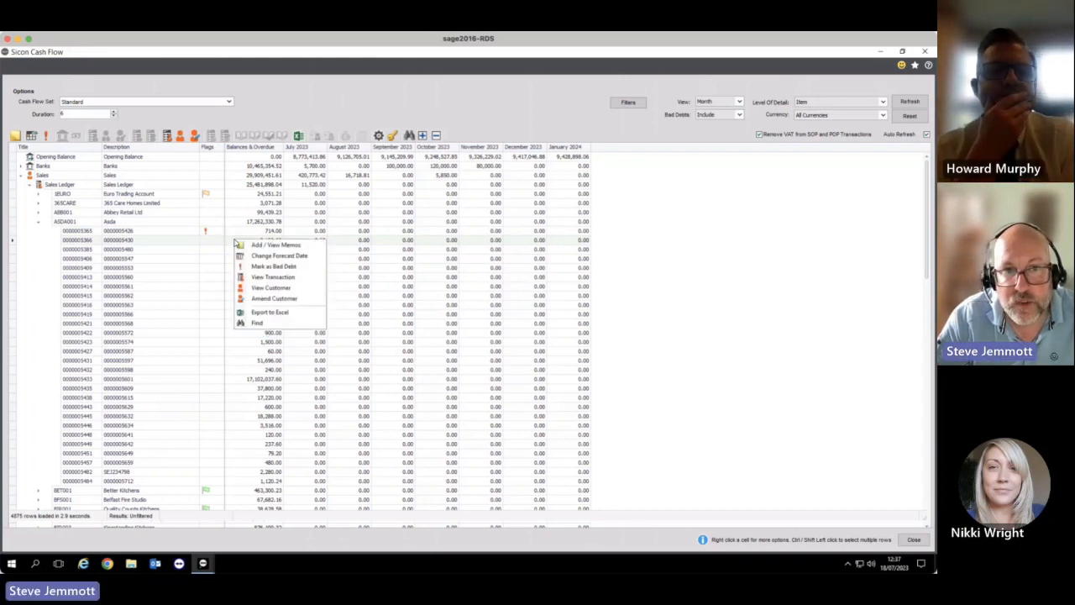
click(254, 267)
mouse_move(255, 267)
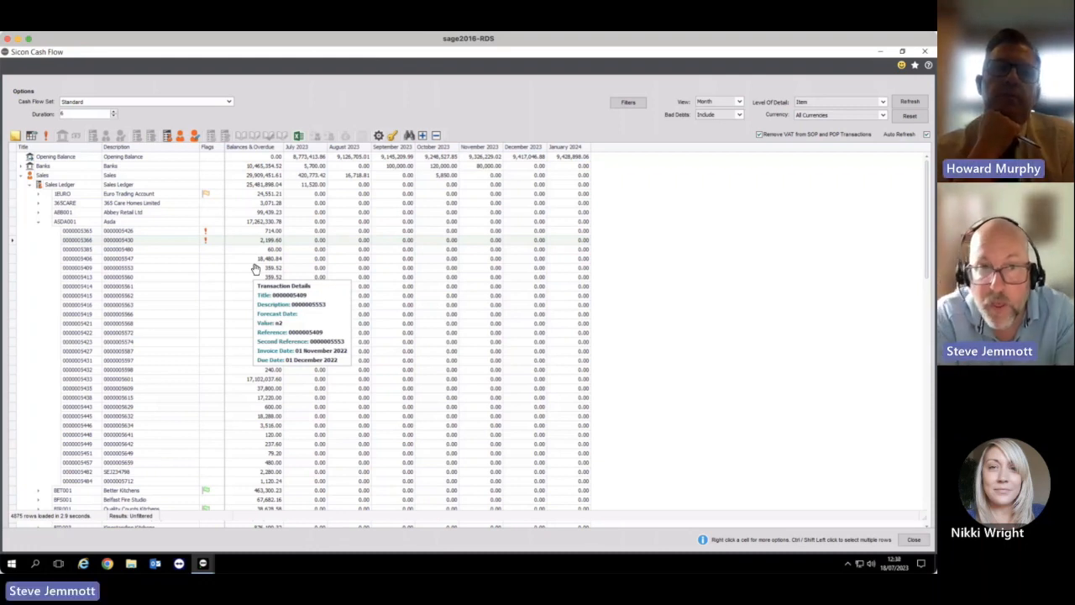
Step: Filter the forecast to show only bad debts, and switch the bad debts filter to Exclude
click(737, 115)
click(725, 130)
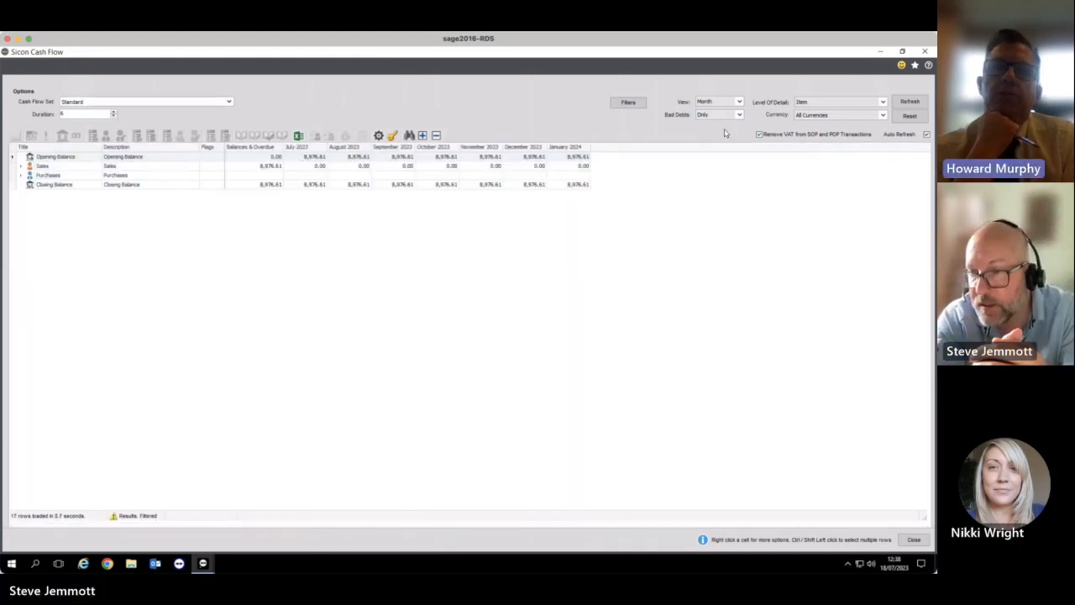
click(739, 115)
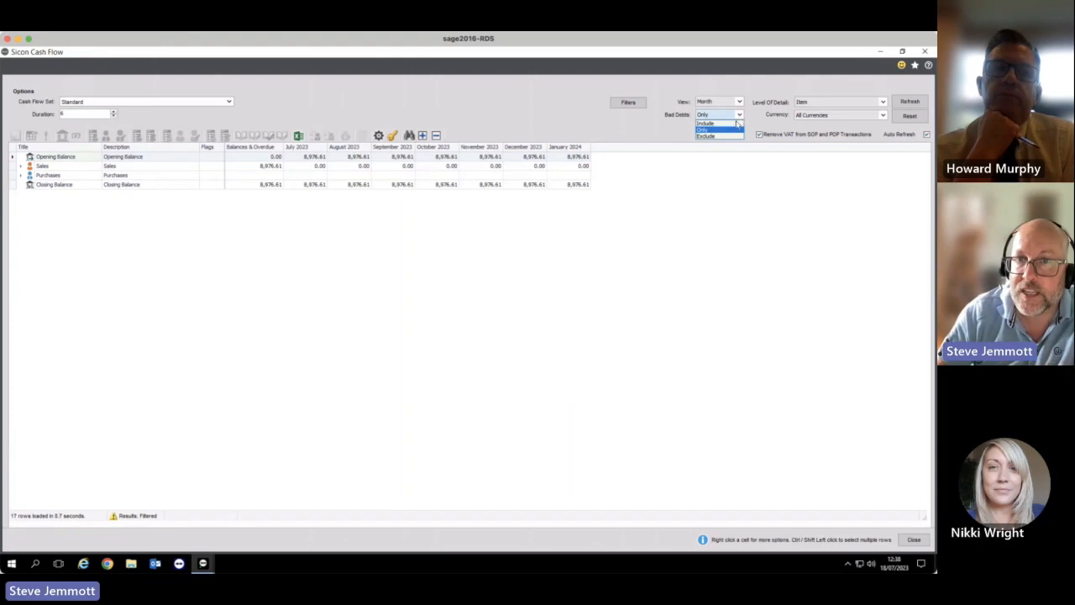
click(719, 136)
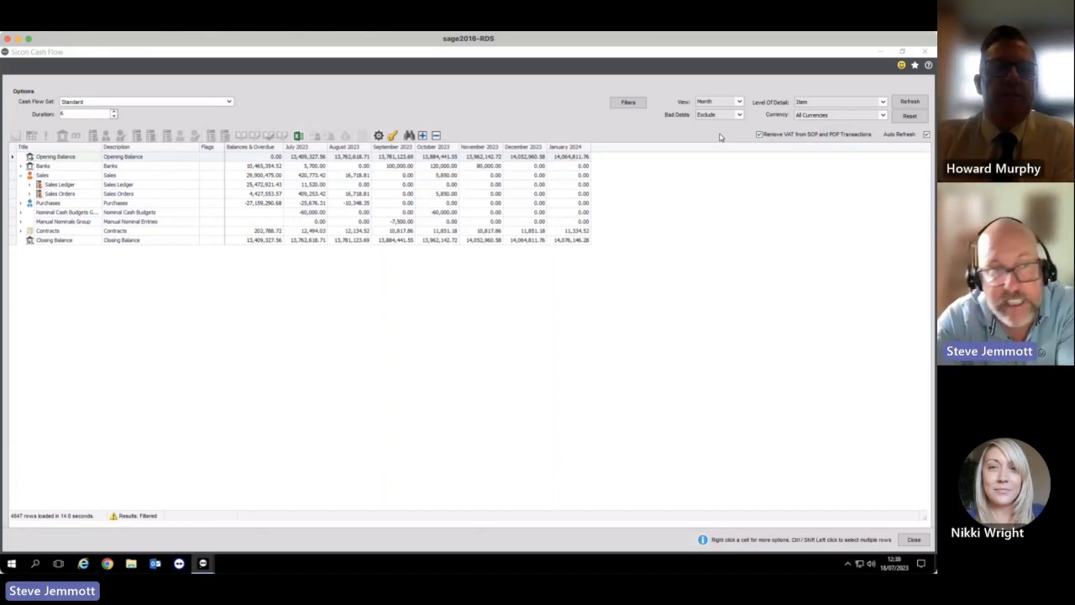
Step: Collapse Sales, expand Banks, and review the Cash Sales Forecasts entries with their dates, values and notes
click(21, 175)
click(21, 166)
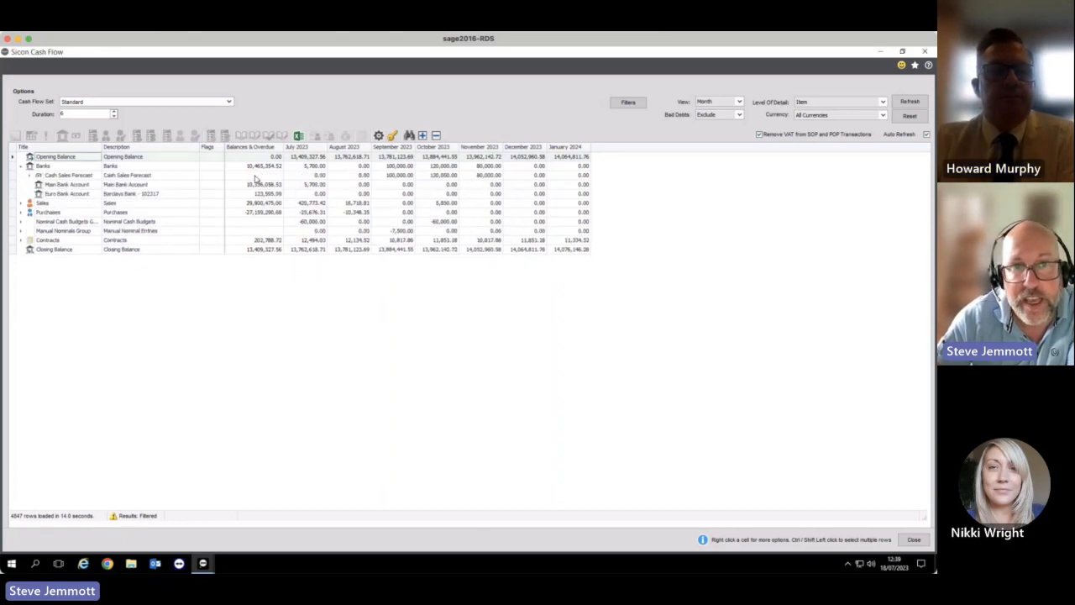
click(406, 176)
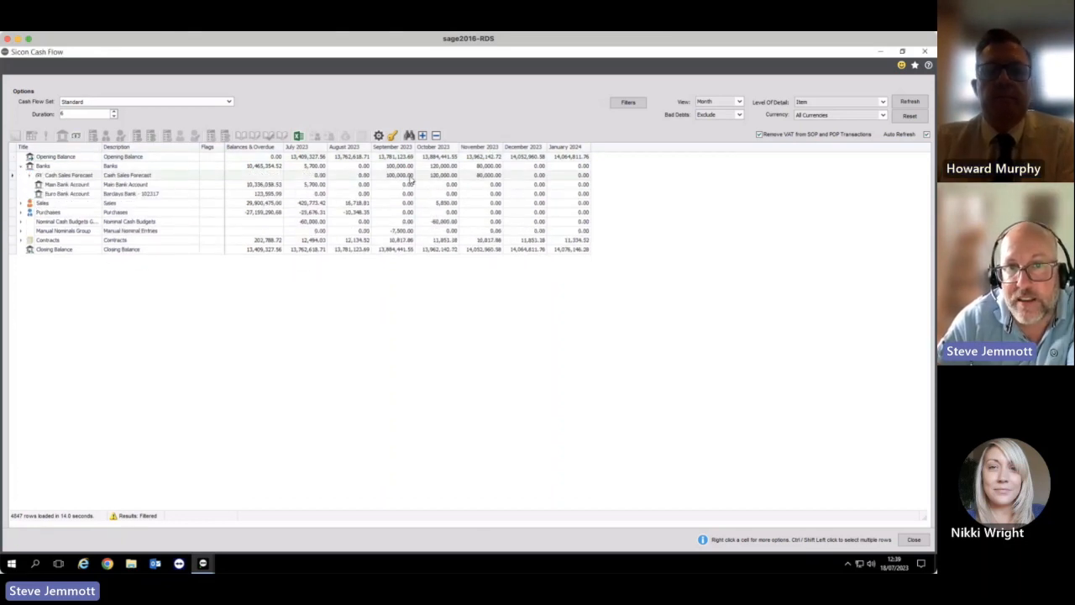
click(175, 174)
right_click(175, 174)
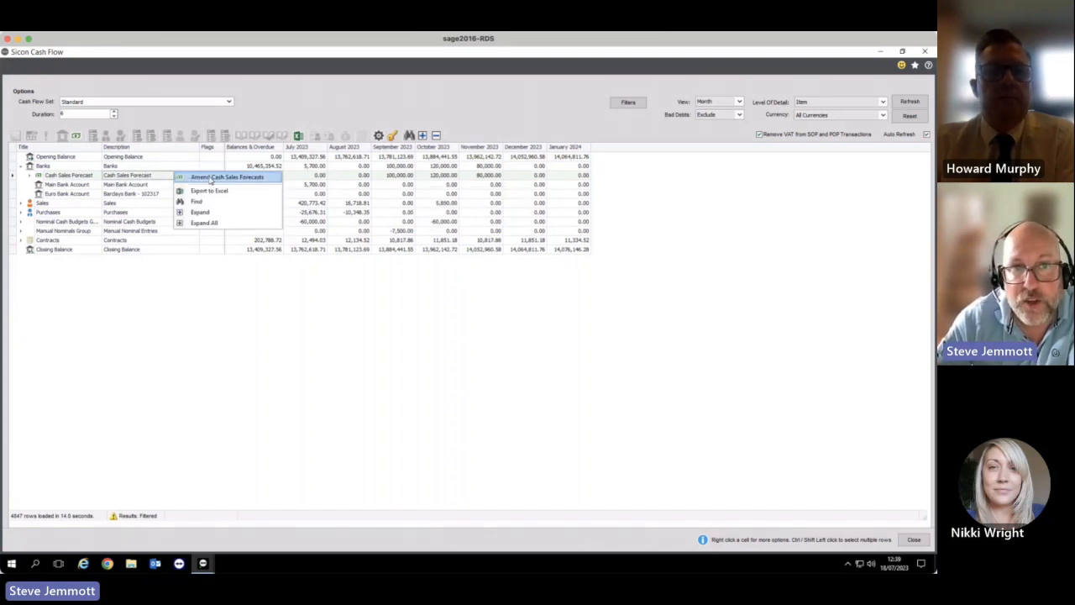
click(197, 176)
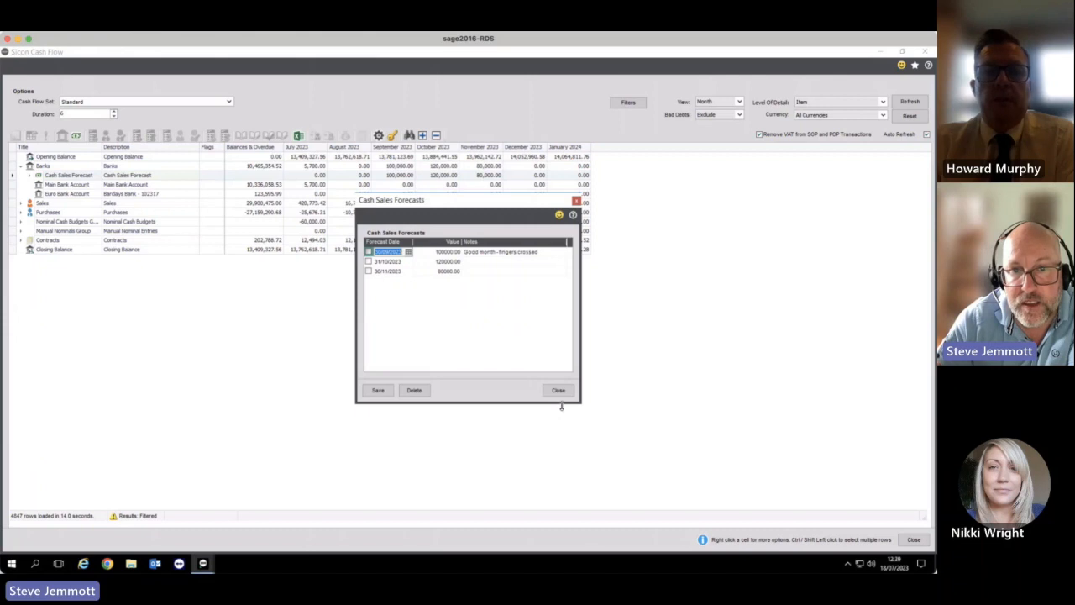
click(558, 391)
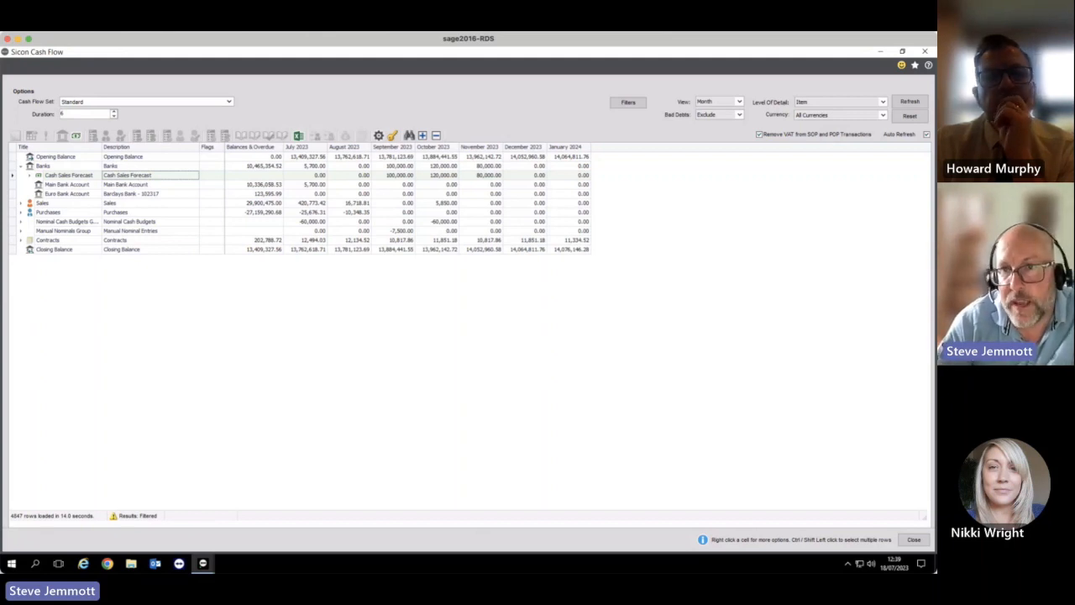
Step: Try to limit the forecast to the Euro currency, and return the currency selection to All Currencies
click(883, 117)
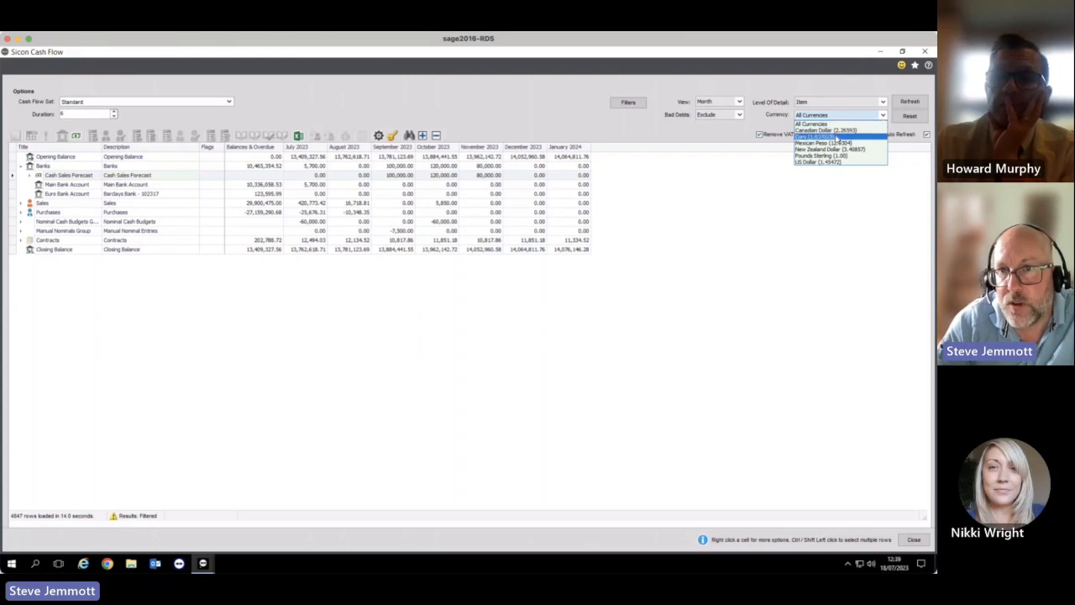
click(832, 136)
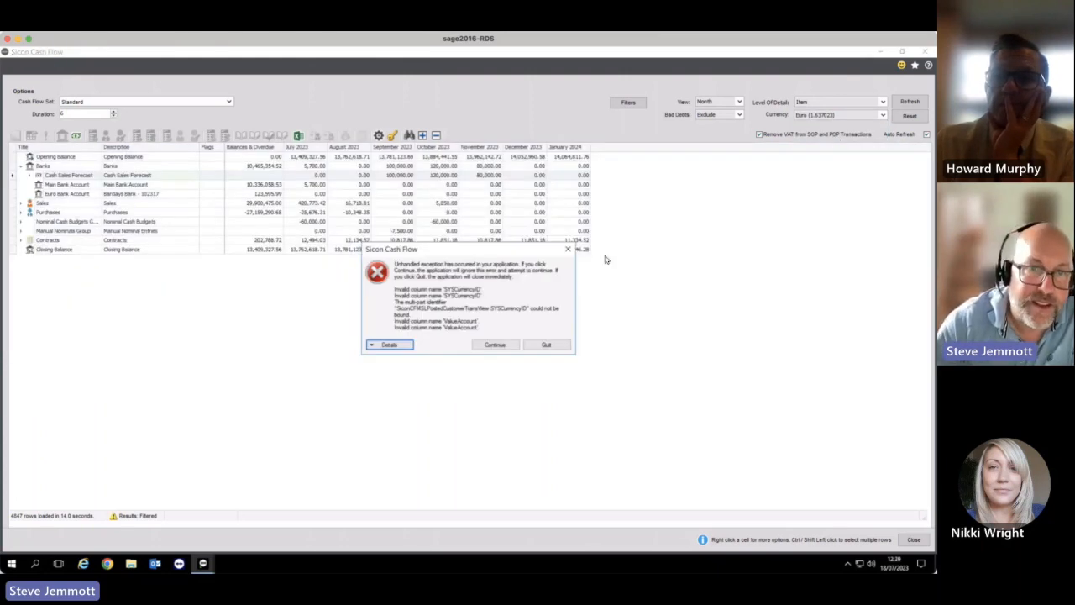
click(497, 344)
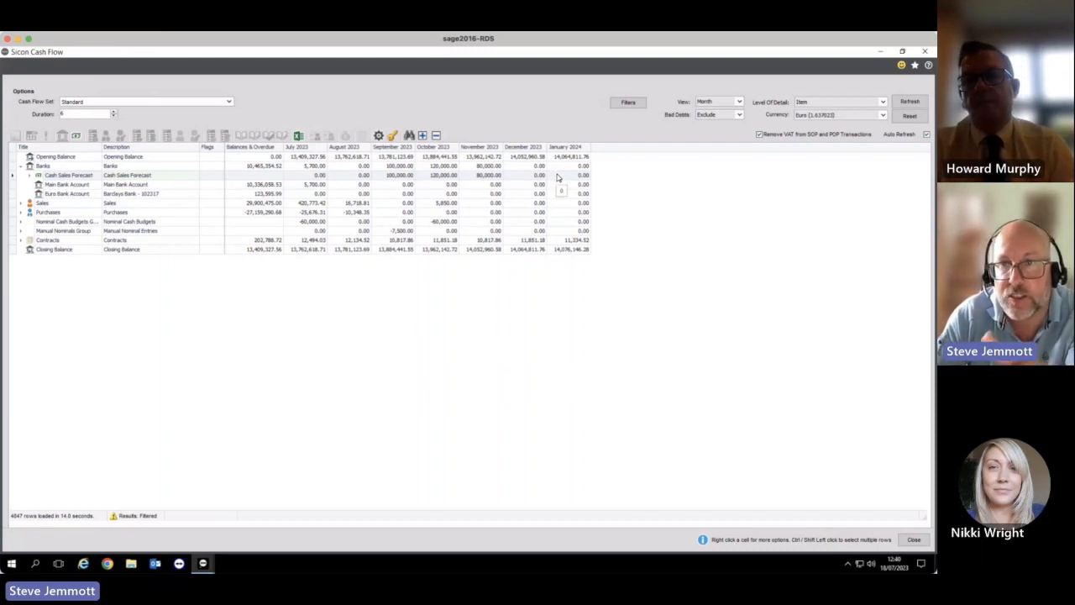
click(840, 115)
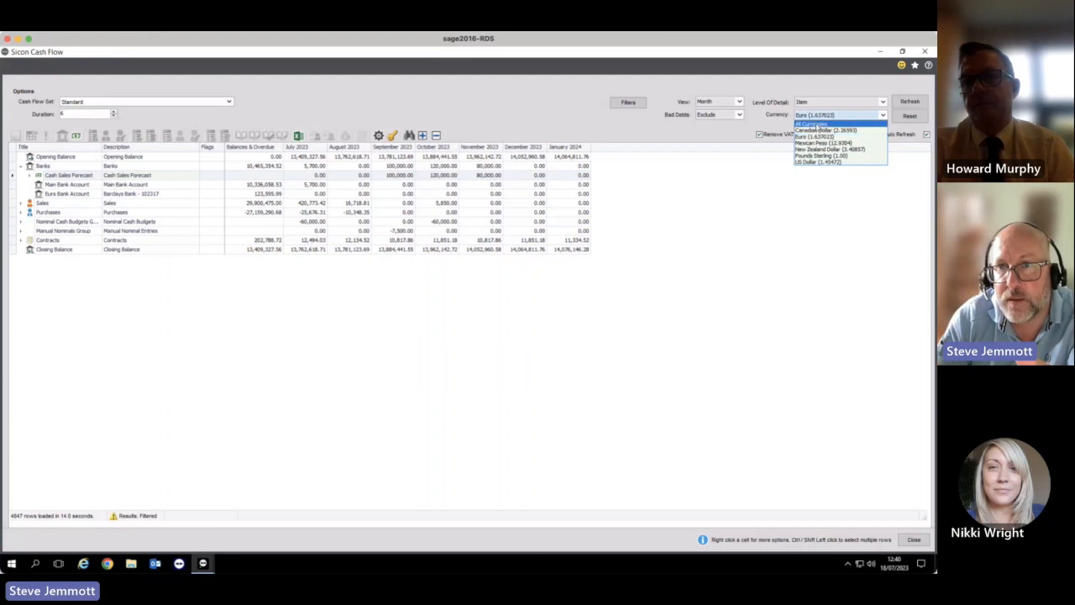
click(814, 124)
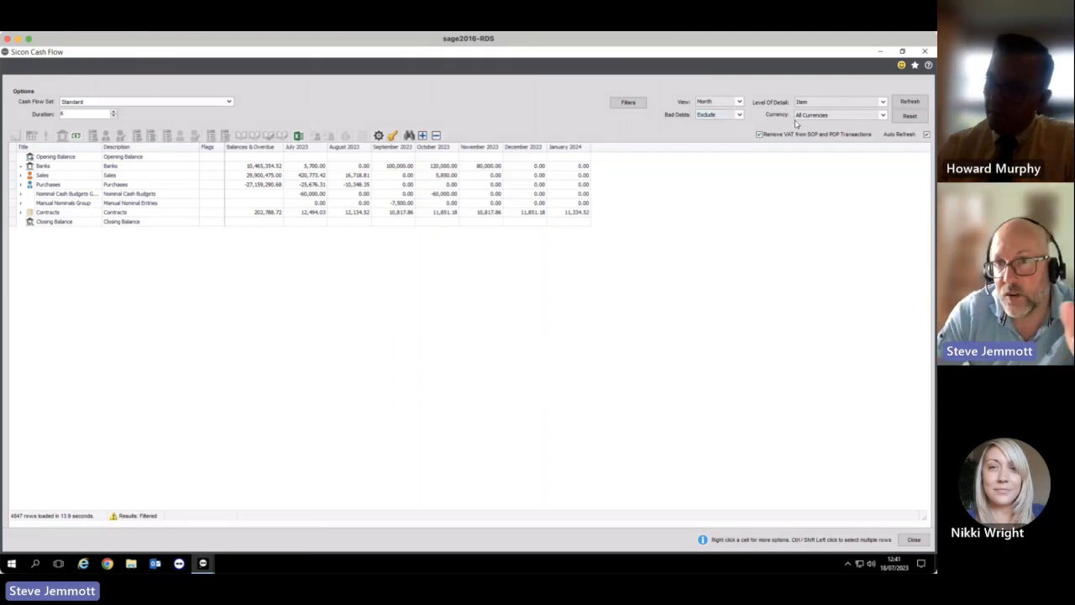
Step: Set the level of detail to Summary and export the forecast to the Desktop as the Excel file Standard 18 July 2023
click(834, 103)
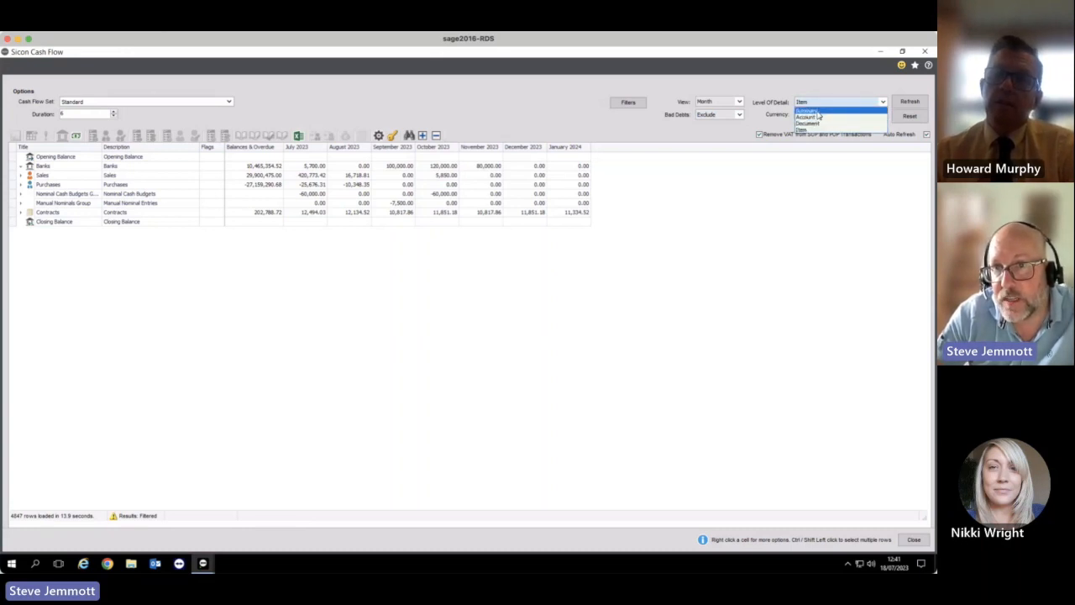
click(814, 111)
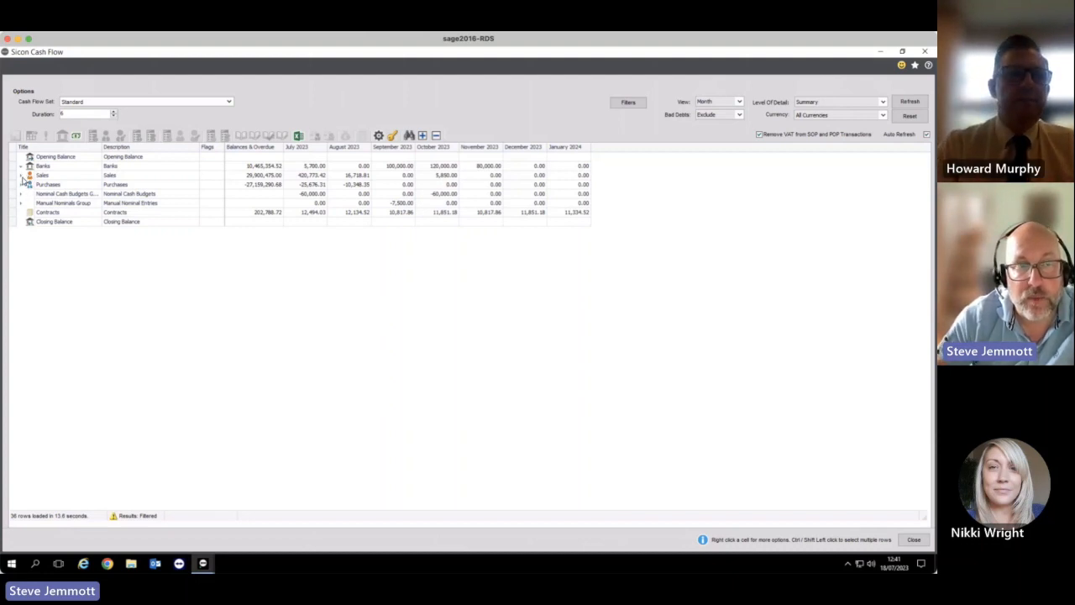
mouse_move(311, 199)
click(298, 135)
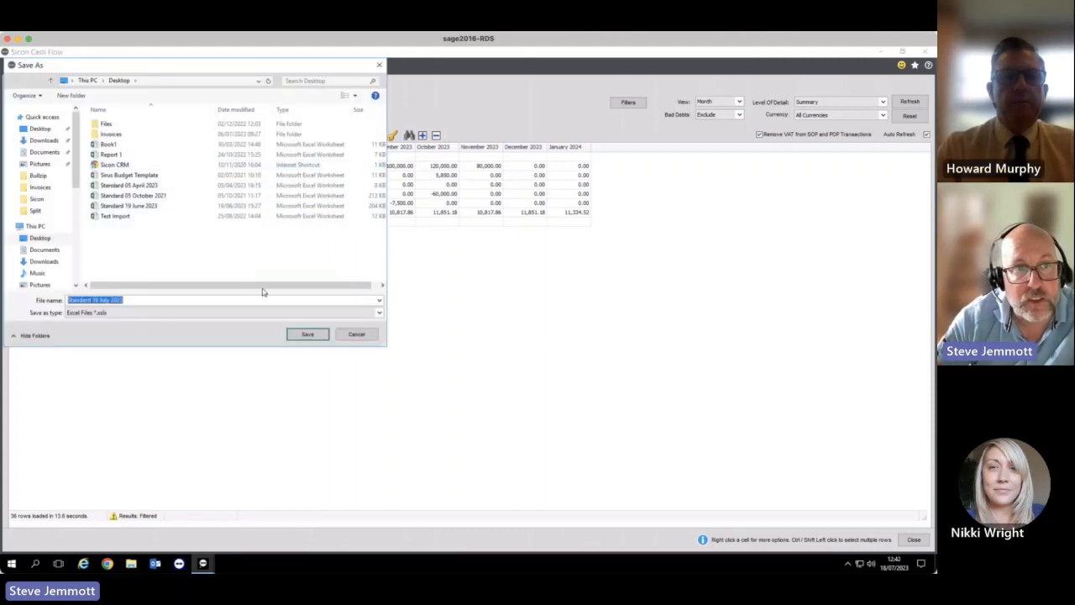
click(294, 334)
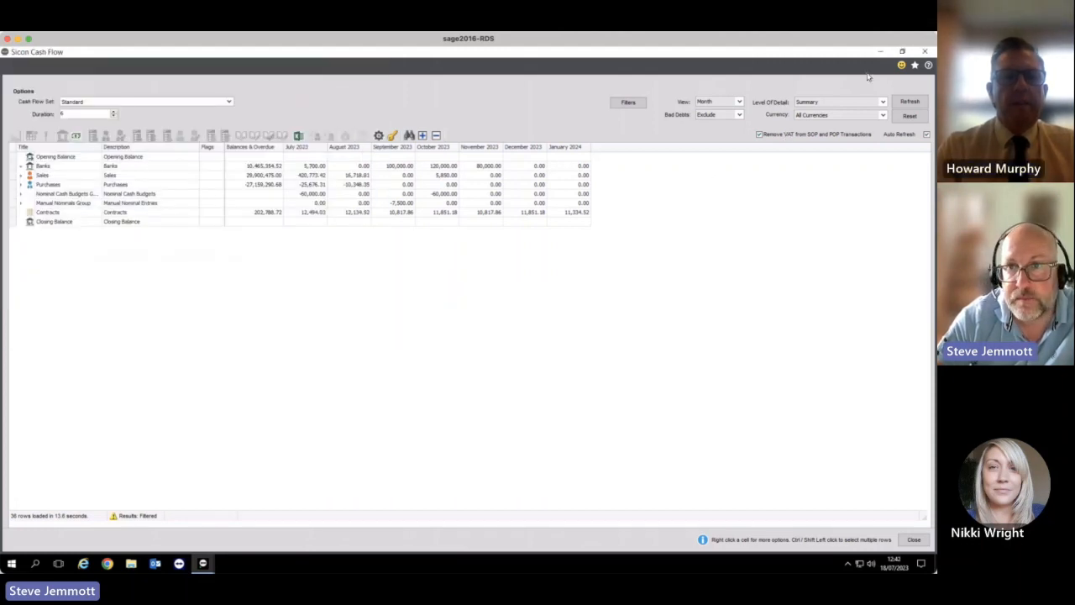
Step: Open the exported Standard 18 July 2023 workbook in Excel, examine the summary-level forecast figures, and close it
click(879, 51)
click(880, 52)
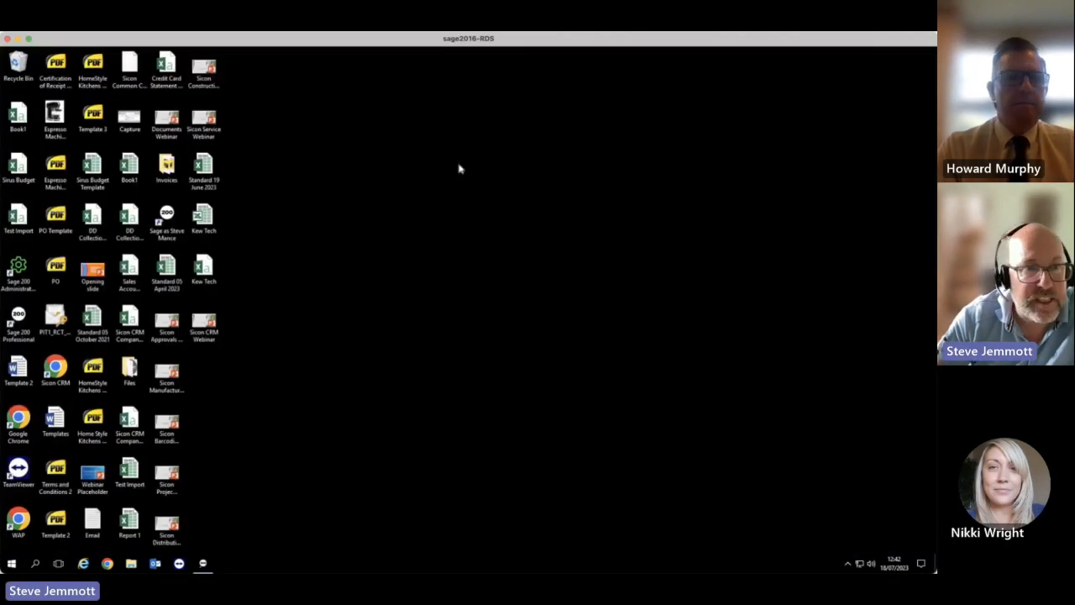
double_click(203, 372)
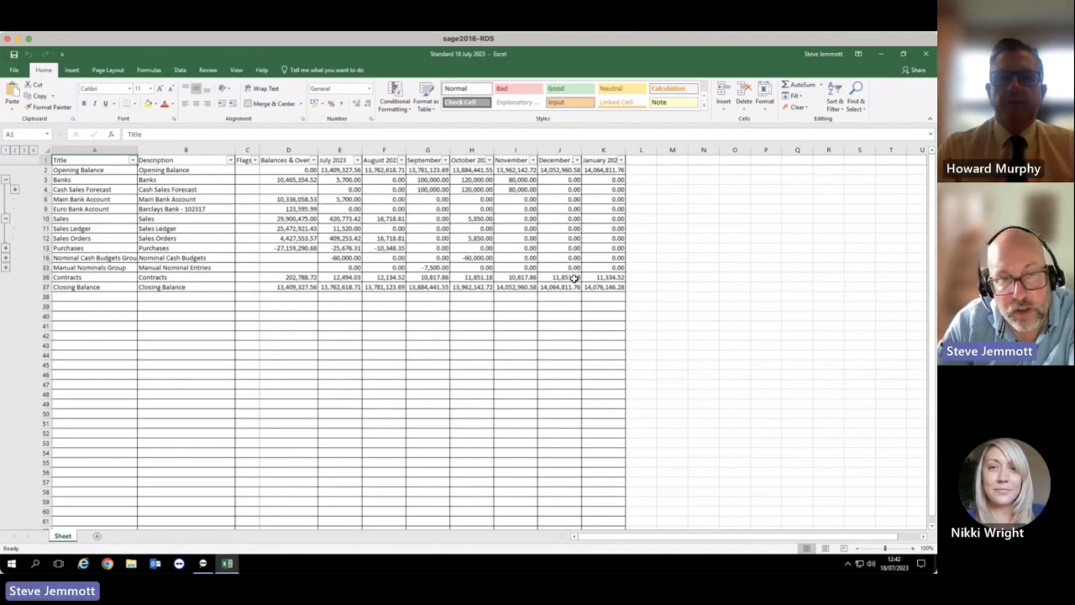
click(344, 229)
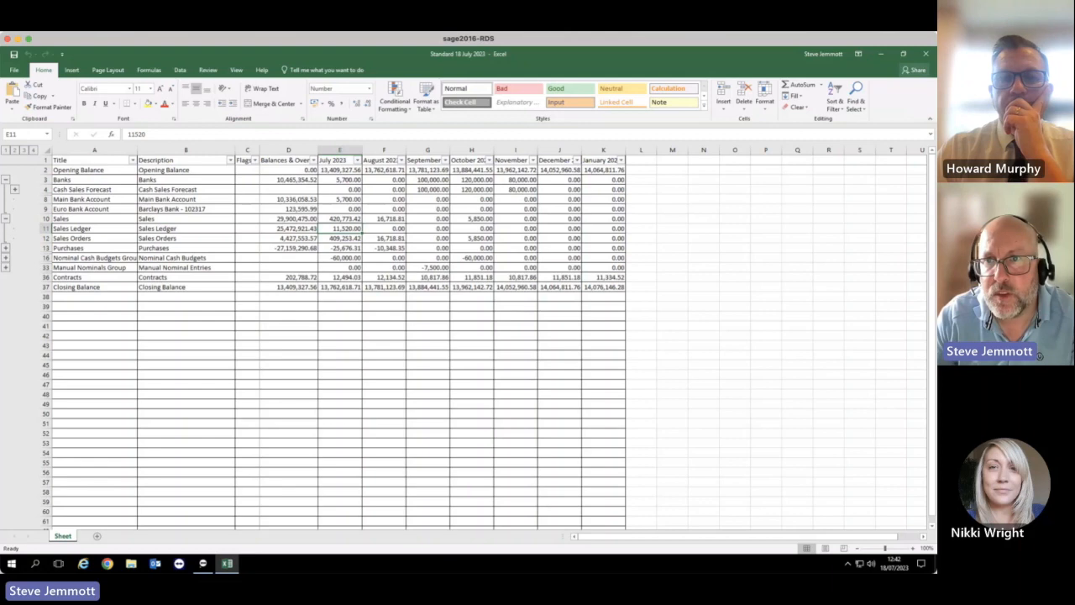
click(925, 54)
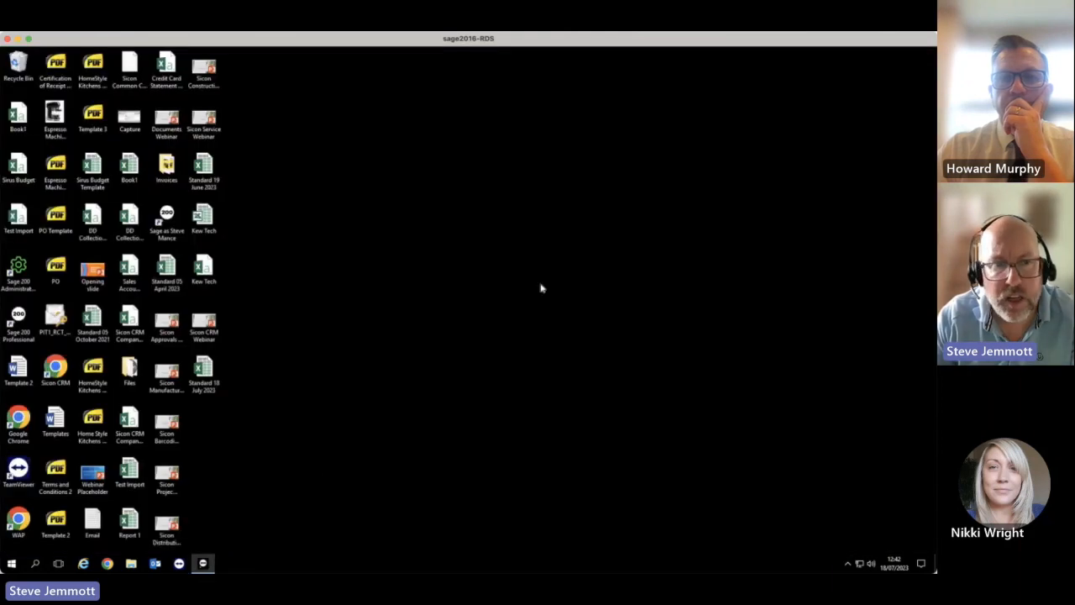
Step: Switch back to Sicon Cash Flow, set the bad debts filter to Include and the level of detail to Account
click(203, 564)
click(718, 115)
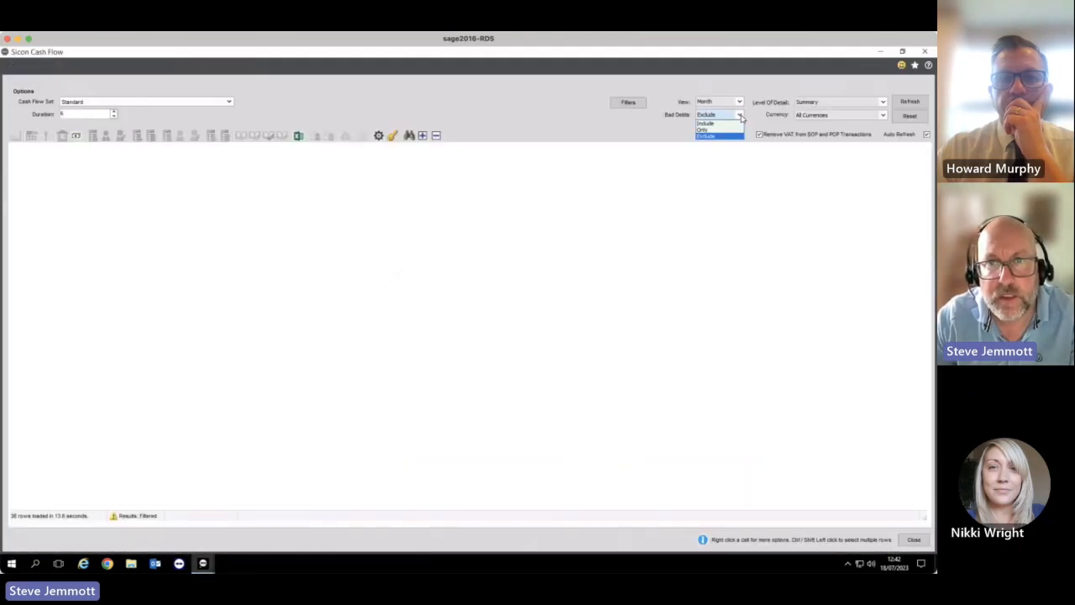
click(714, 124)
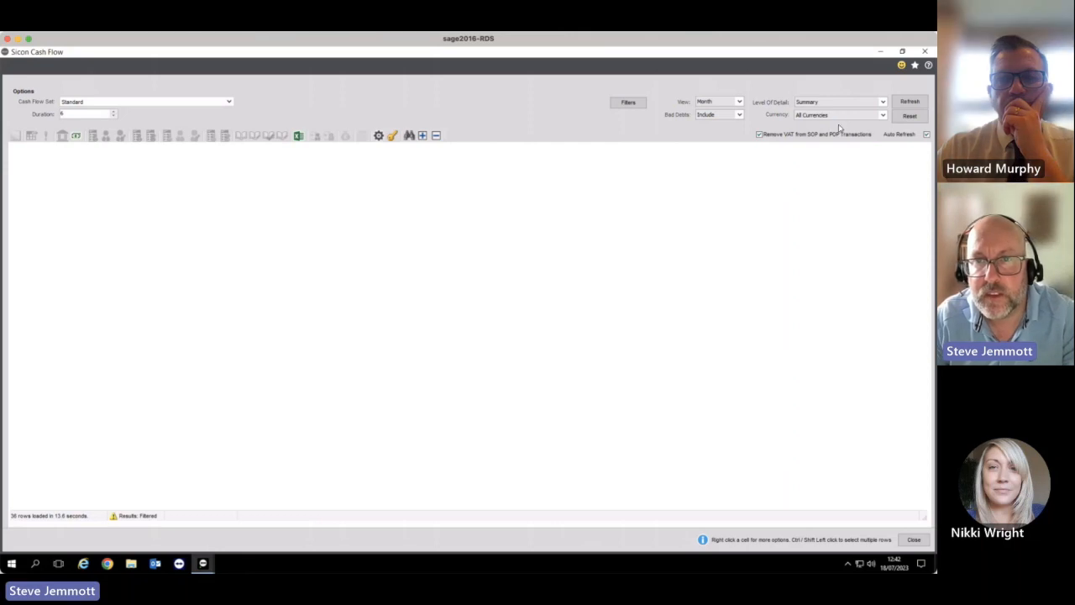
click(831, 104)
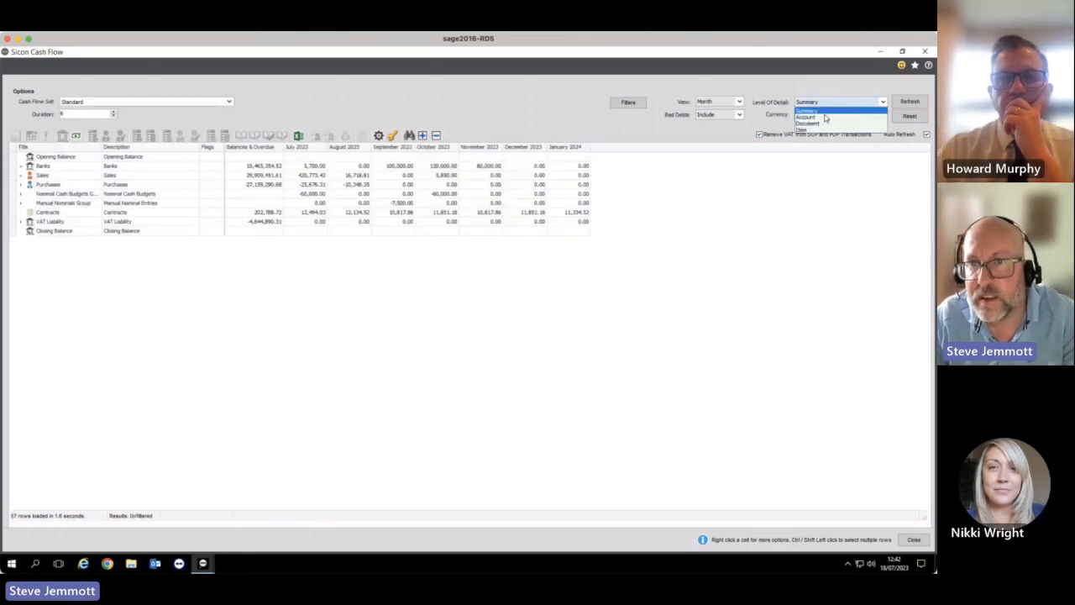
click(824, 119)
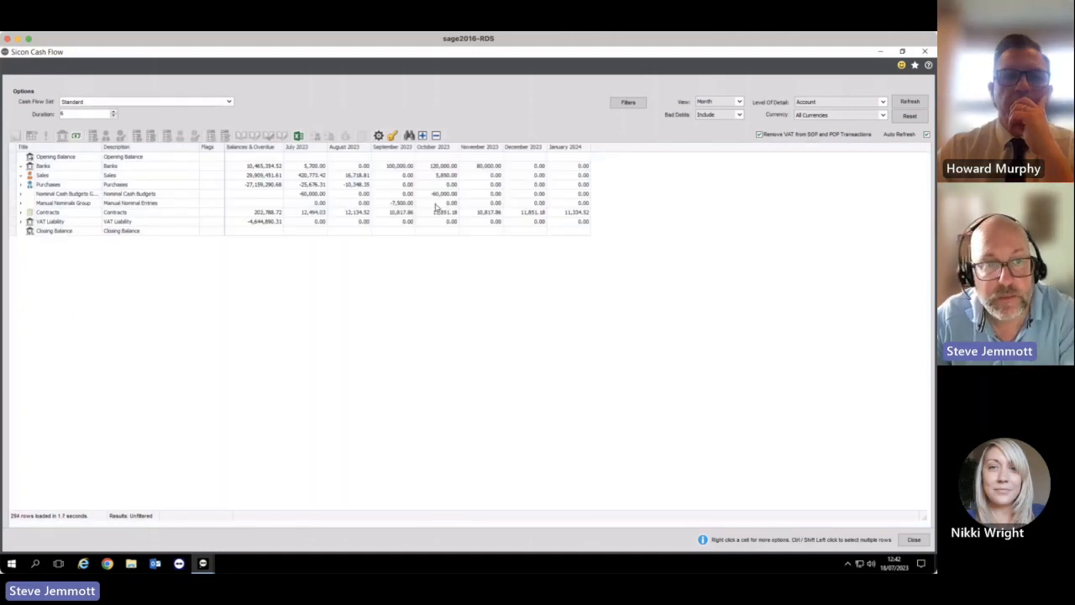
Step: Export the account-level forecast to Excel, replacing the existing Standard 18 July 2023 file on the Desktop
click(298, 135)
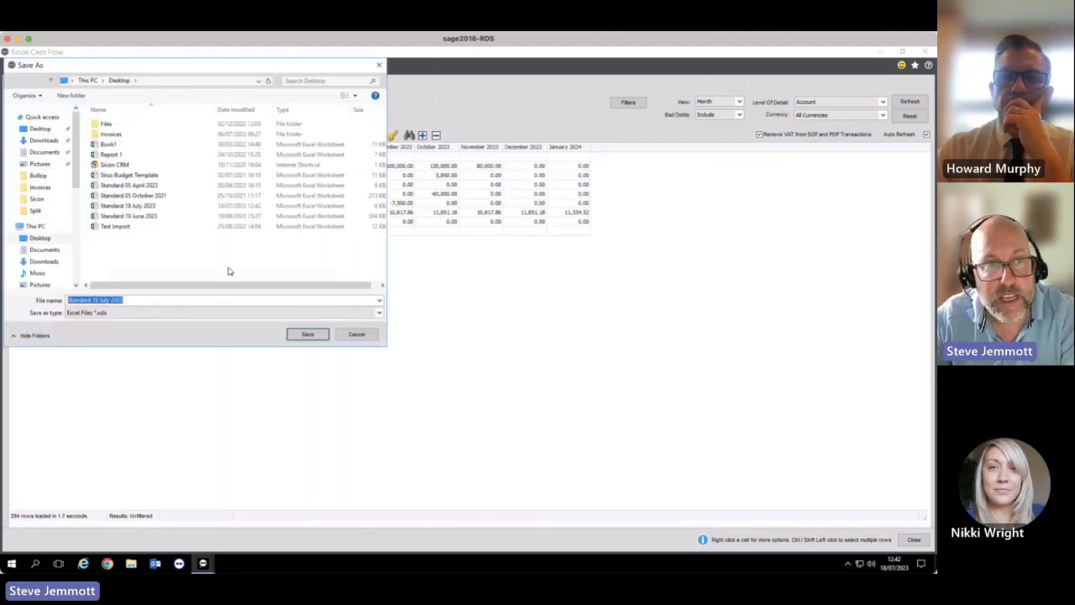
click(308, 334)
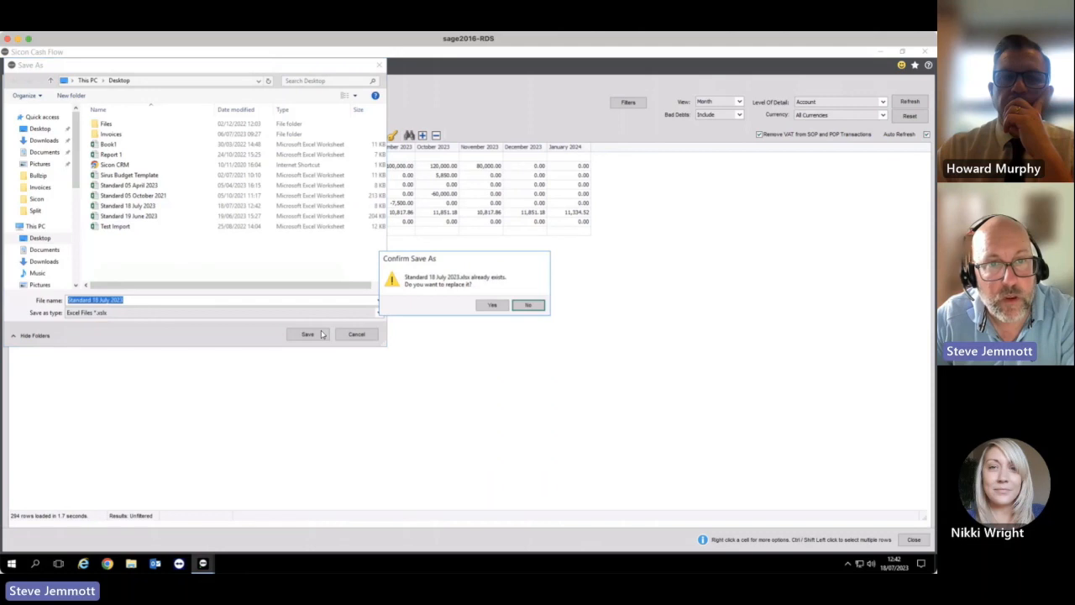
click(489, 305)
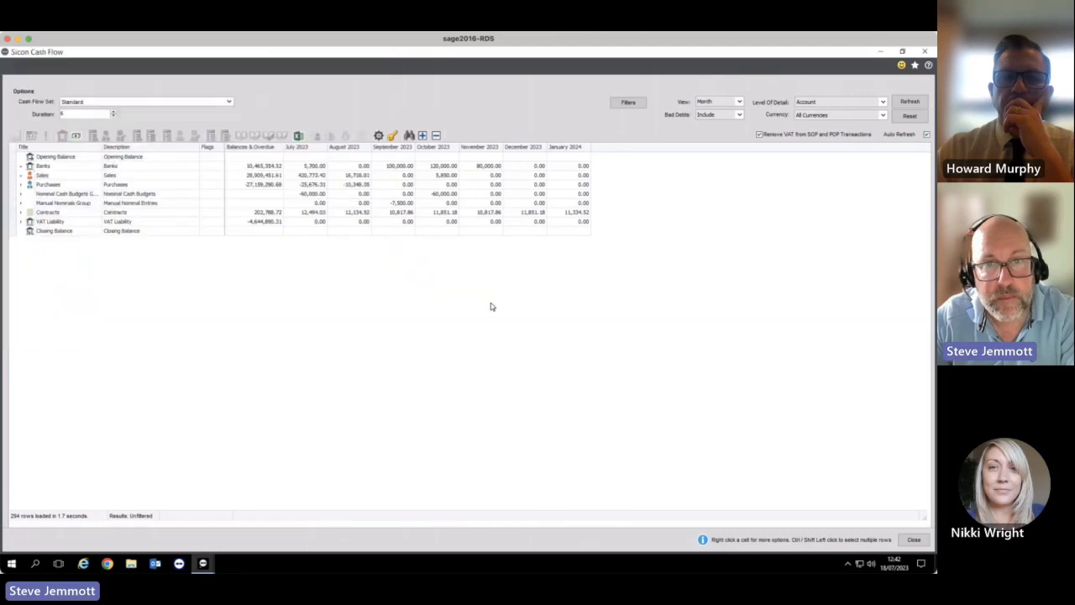
Step: Open the re-exported Standard 18 July 2023 workbook in Excel, examine the individual account rows, and return to Sicon Cash Flow
click(883, 53)
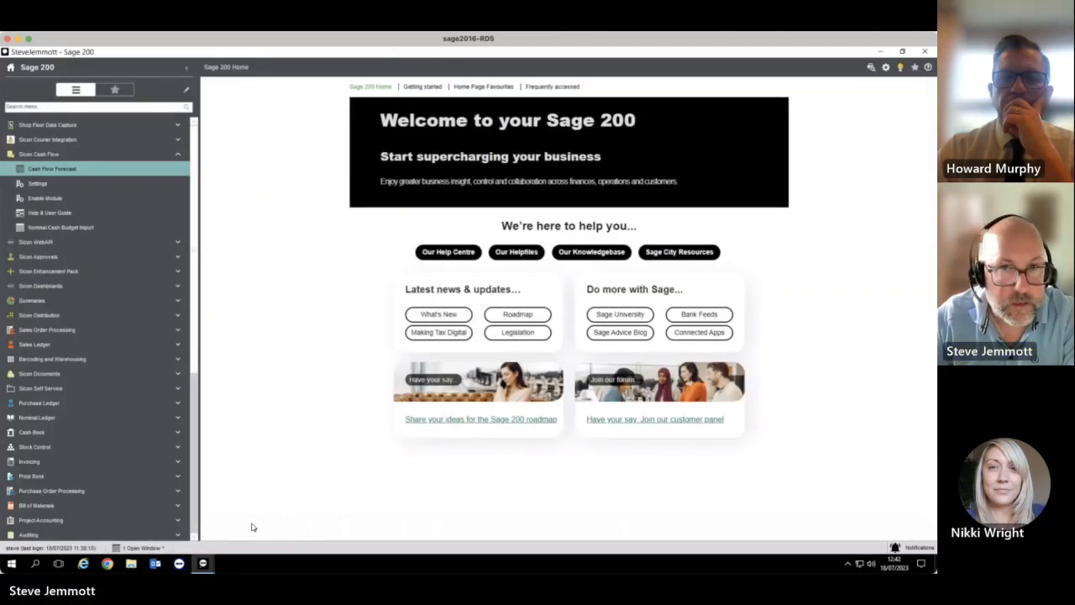
click(878, 52)
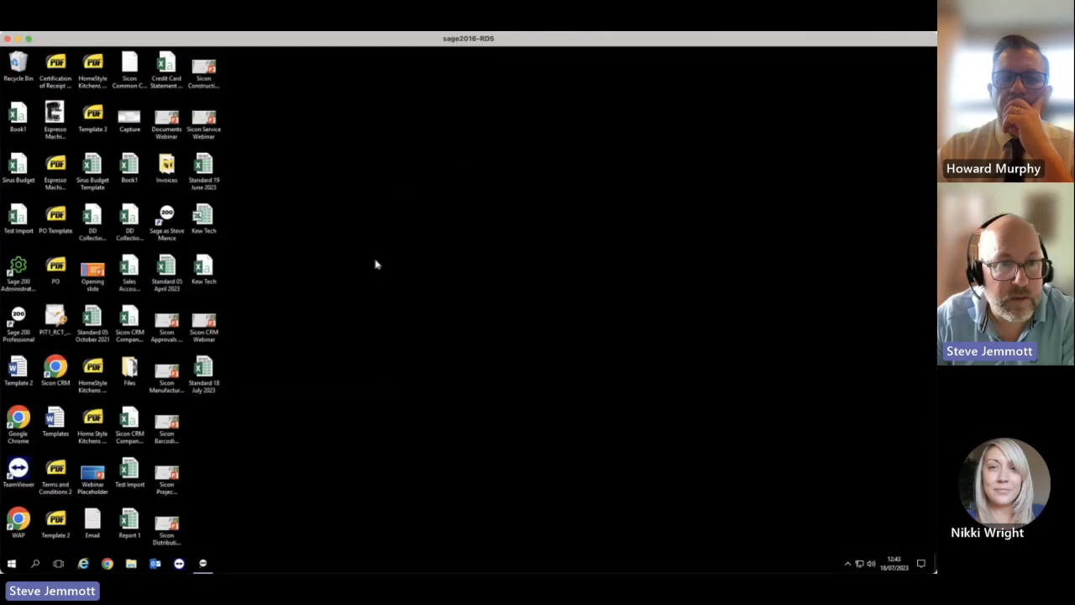
double_click(206, 372)
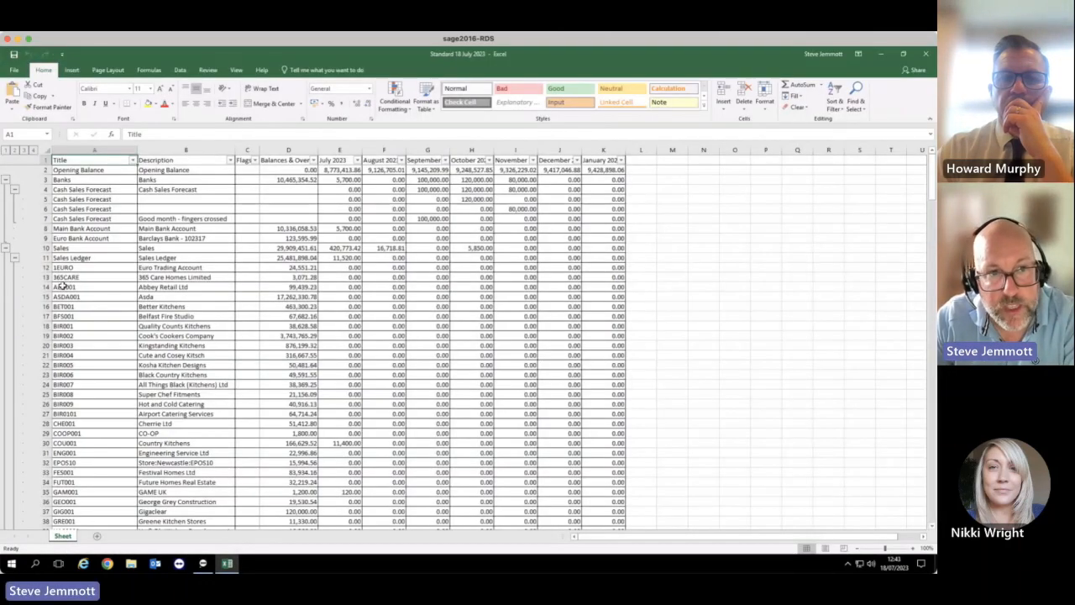
click(73, 328)
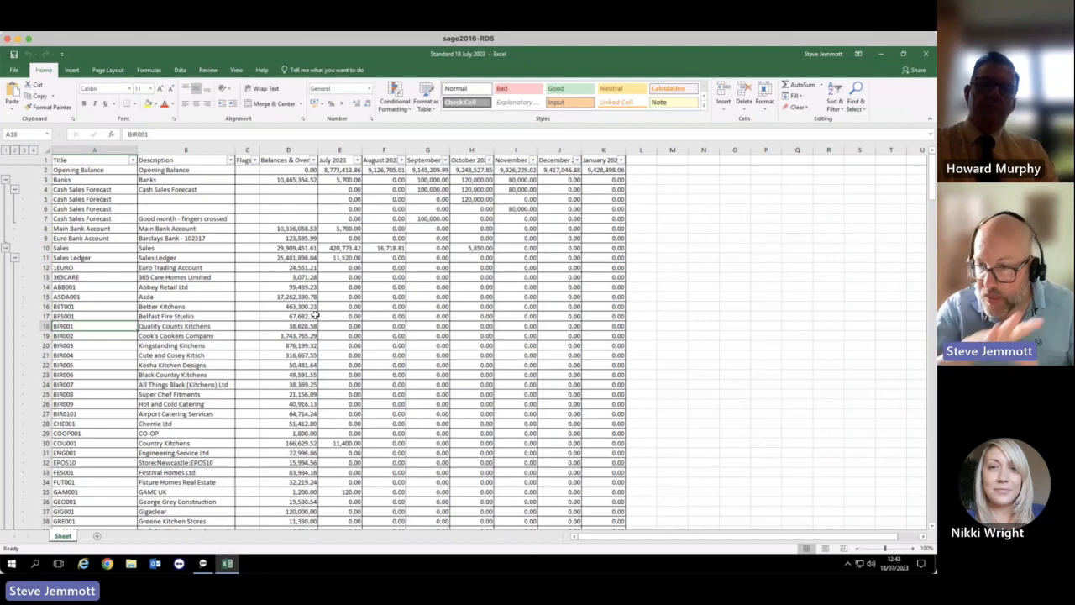
click(923, 54)
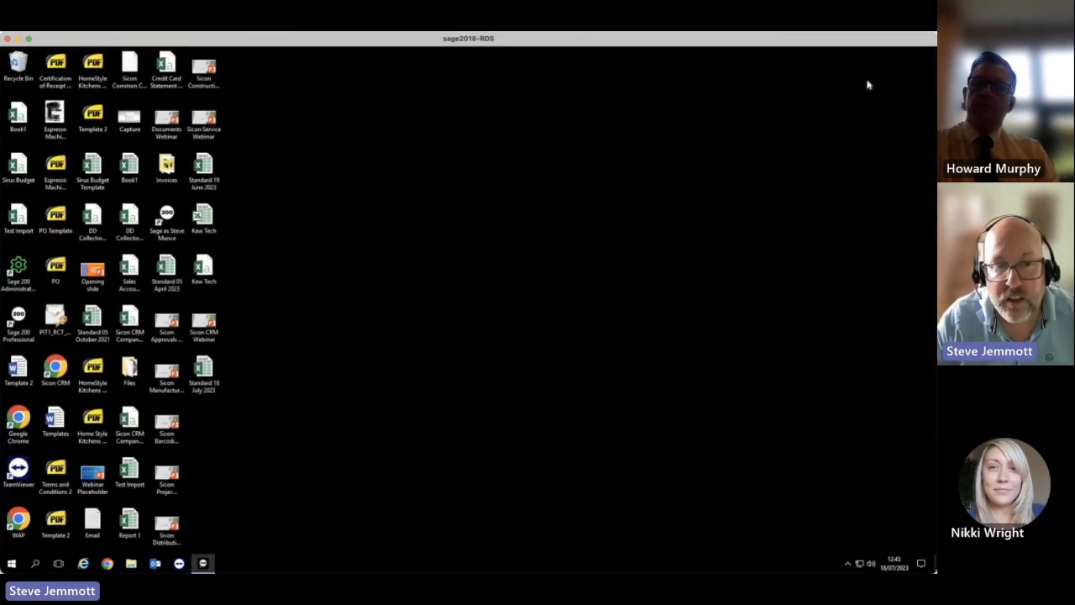
click(203, 562)
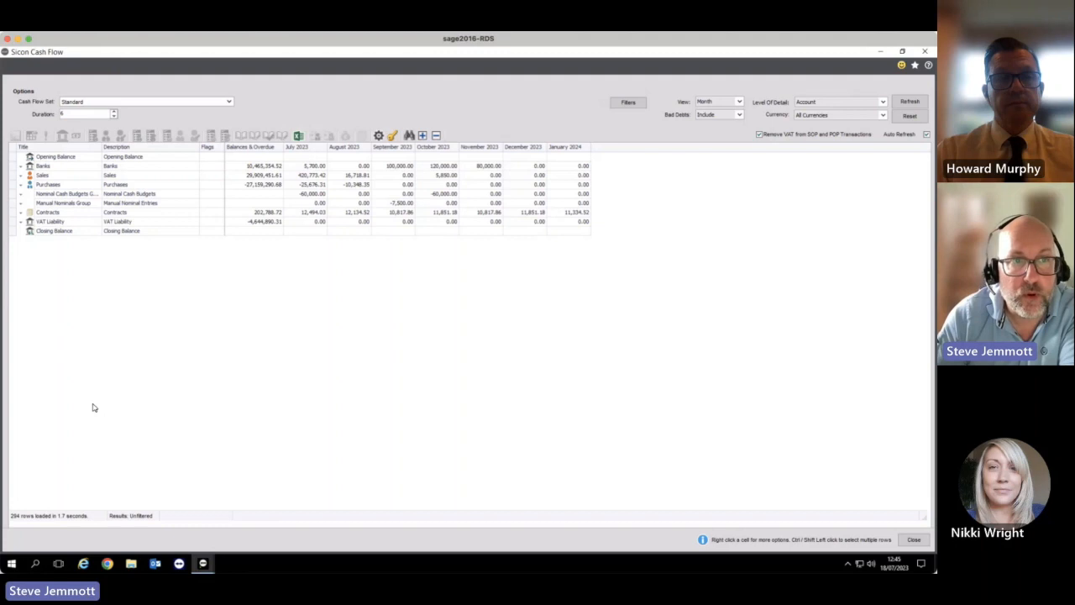
Step: Switch to Chrome and open the Cash Flow help and user guide on the Sicon website
click(107, 563)
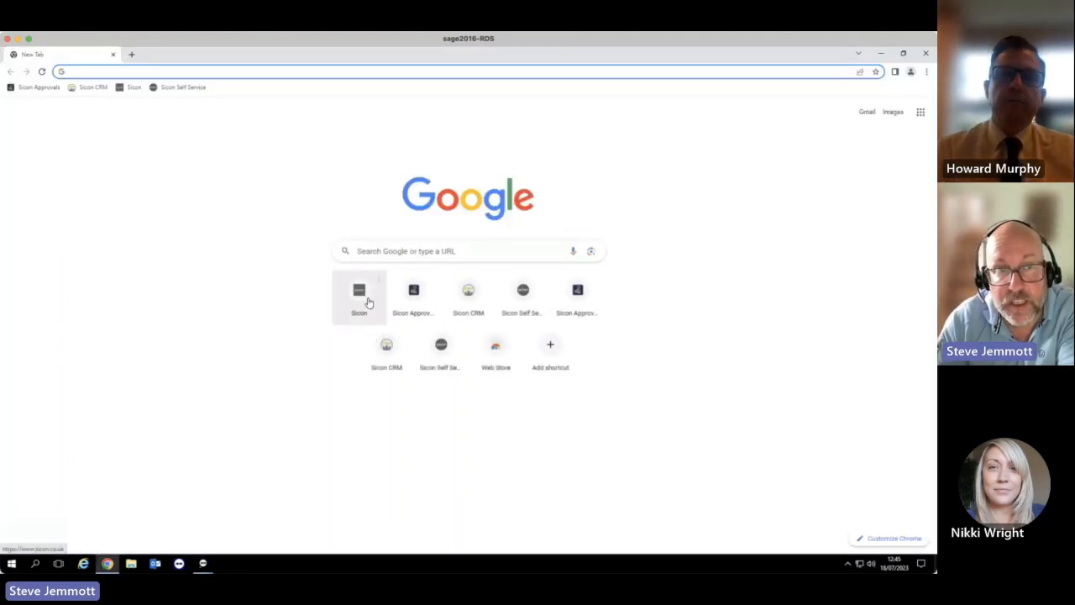
click(368, 301)
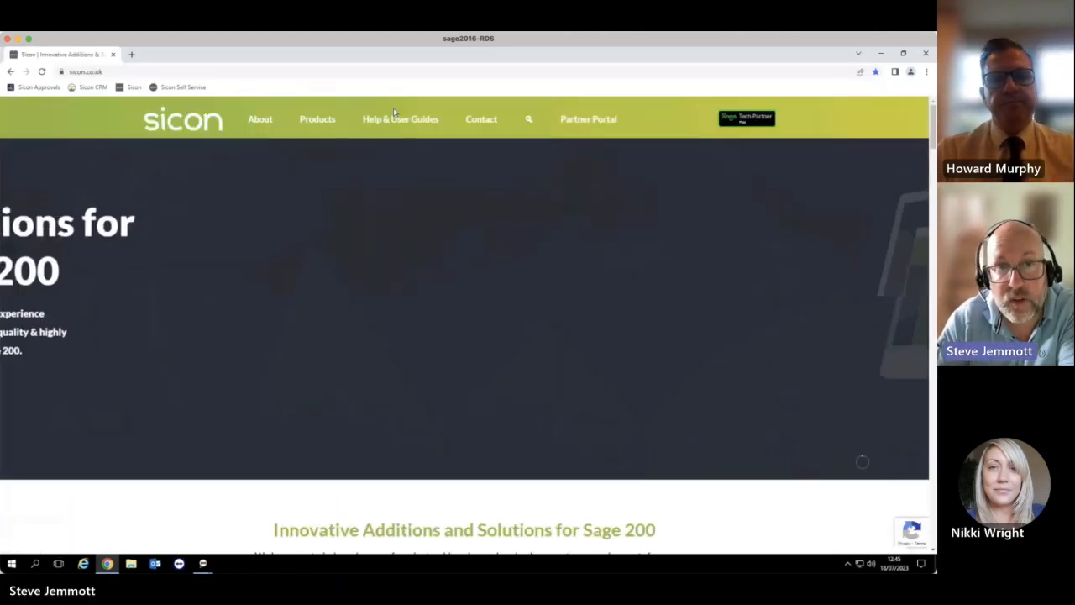
mouse_move(393, 119)
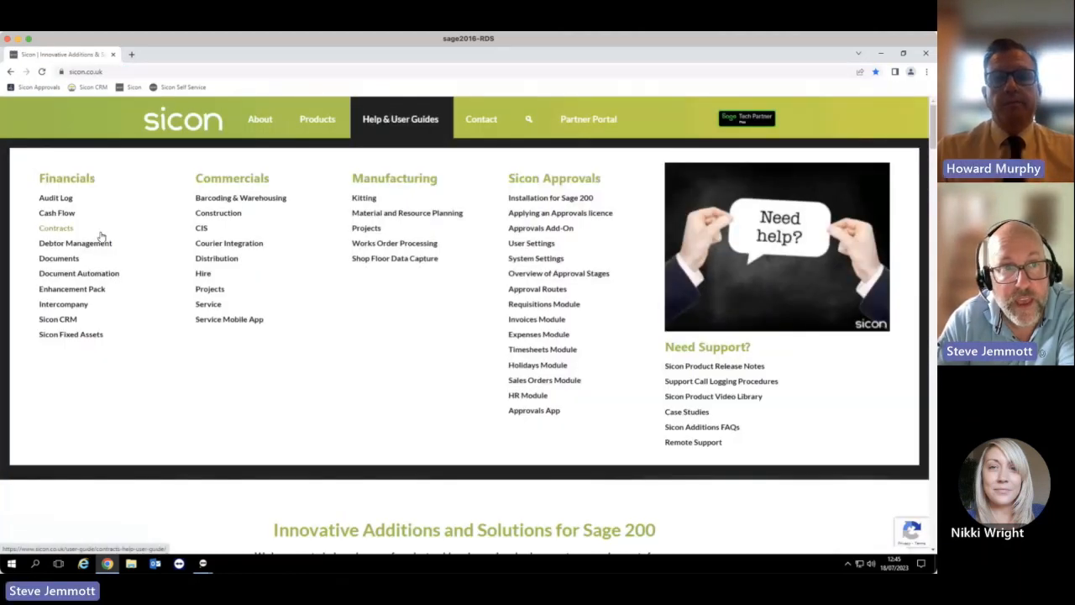
click(54, 213)
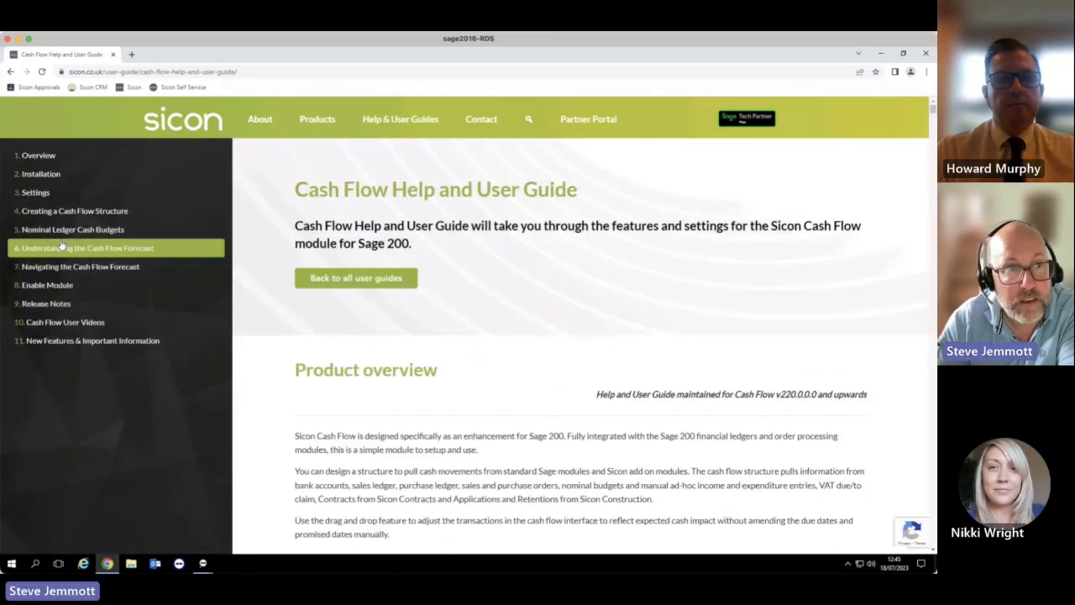
Step: Read the guide's Default Cash Flow Structure section under Creating a Cash Flow Structure
click(60, 211)
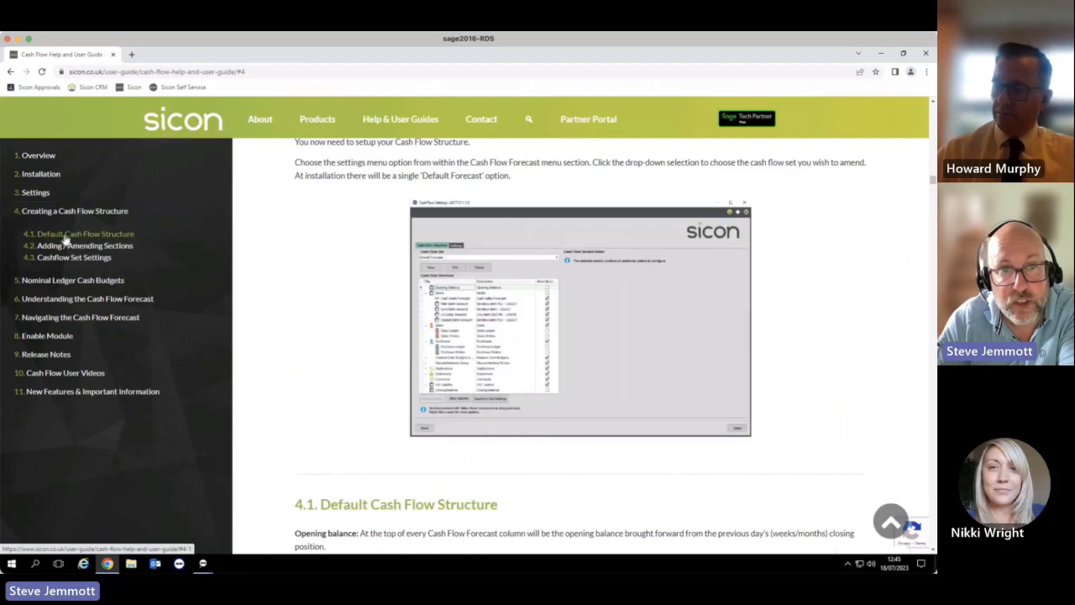
click(63, 235)
scroll(518, 418, down, 3)
scroll(518, 418, down, 3)
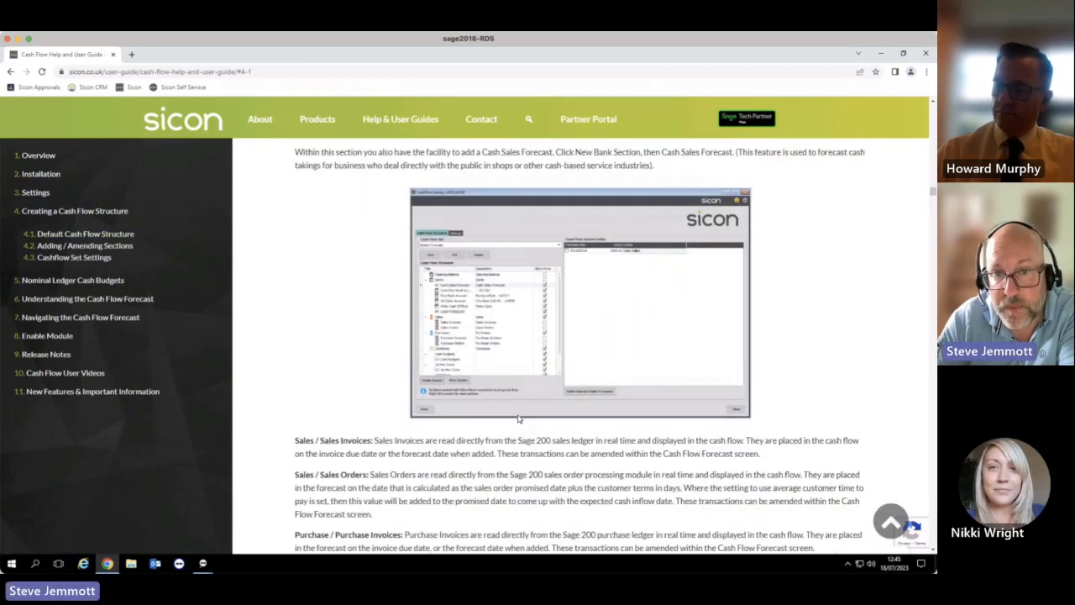
scroll(544, 383, down, 5)
scroll(544, 385, down, 1)
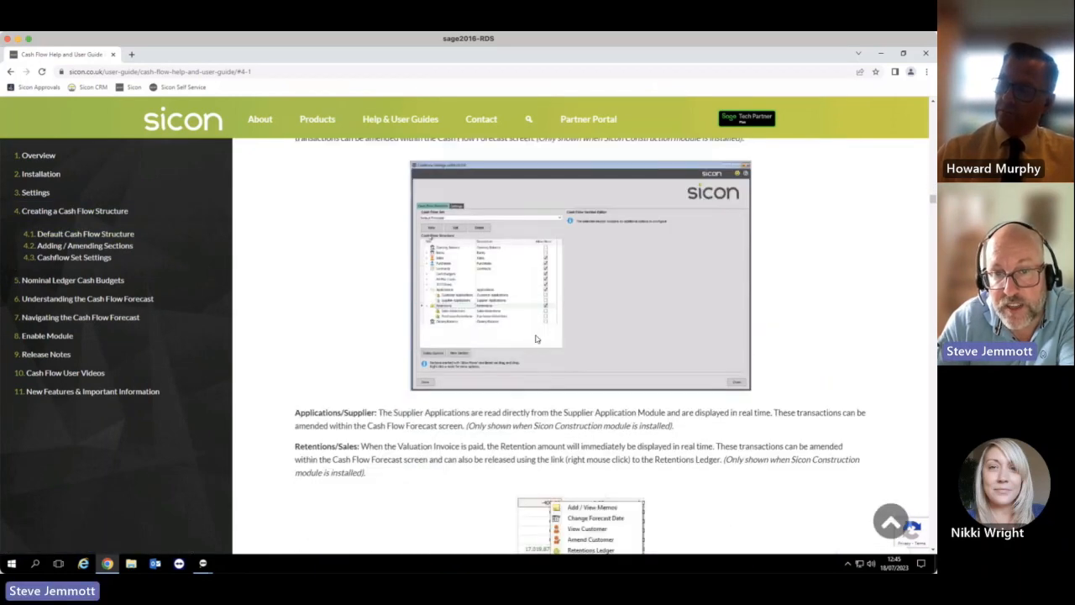
scroll(536, 408, down, 3)
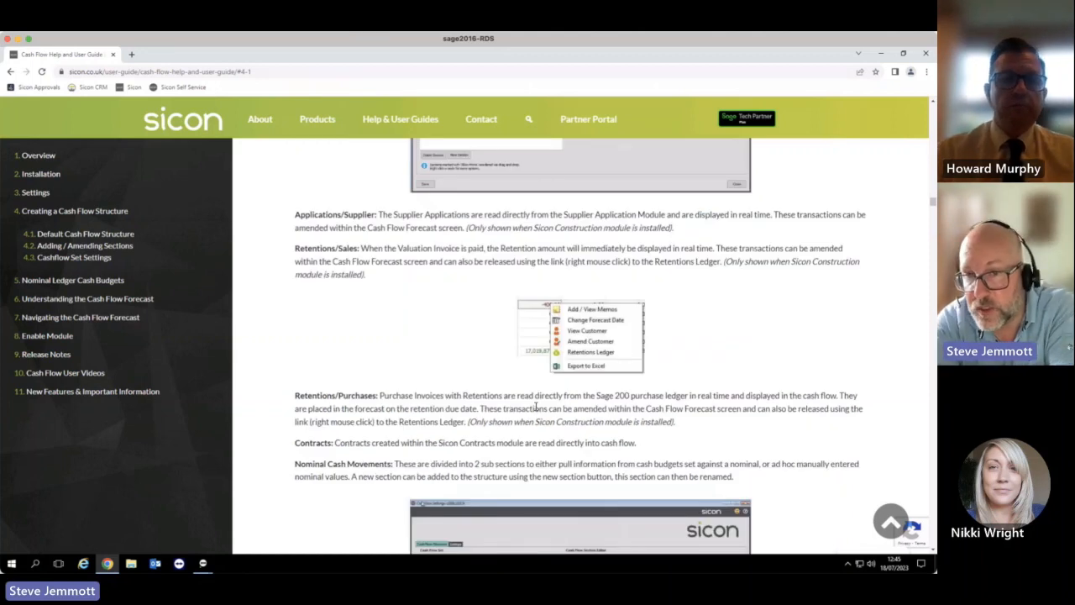